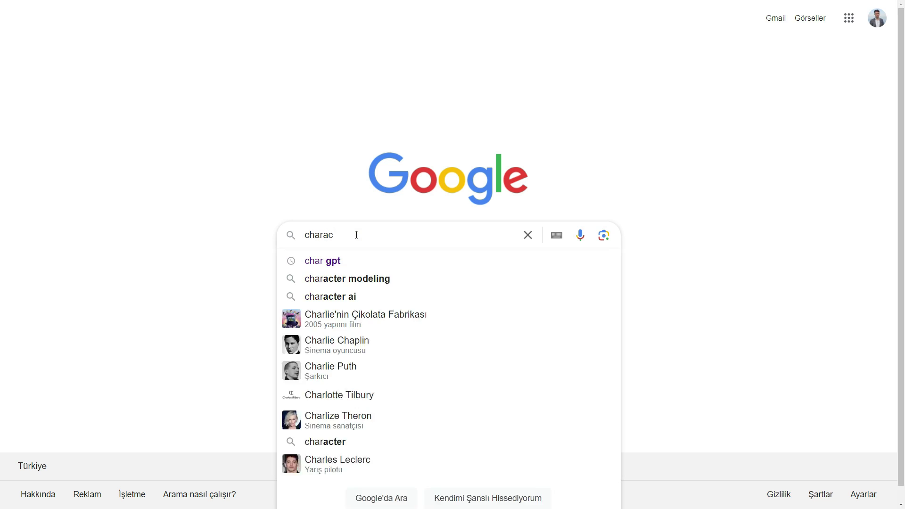
# Step: Search the web for "character modeling reference images" and open the Roronoa Zoro model sheet among the image results
pyautogui.write('ng re')
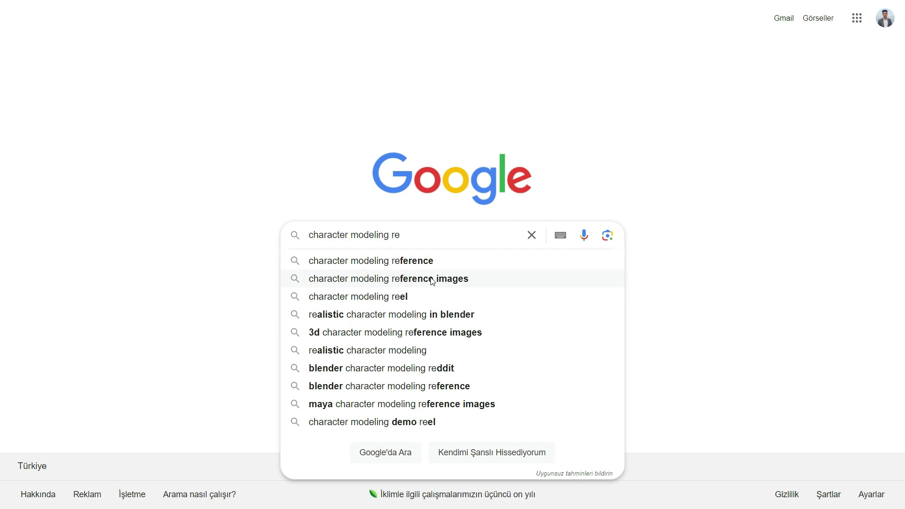
pyautogui.click(432, 281)
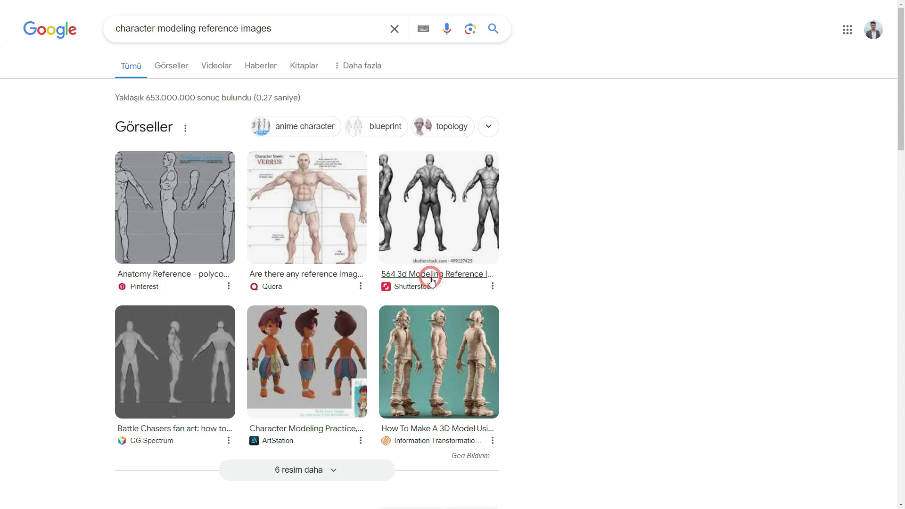
pyautogui.click(144, 128)
pyautogui.scroll(-5, 282, 220)
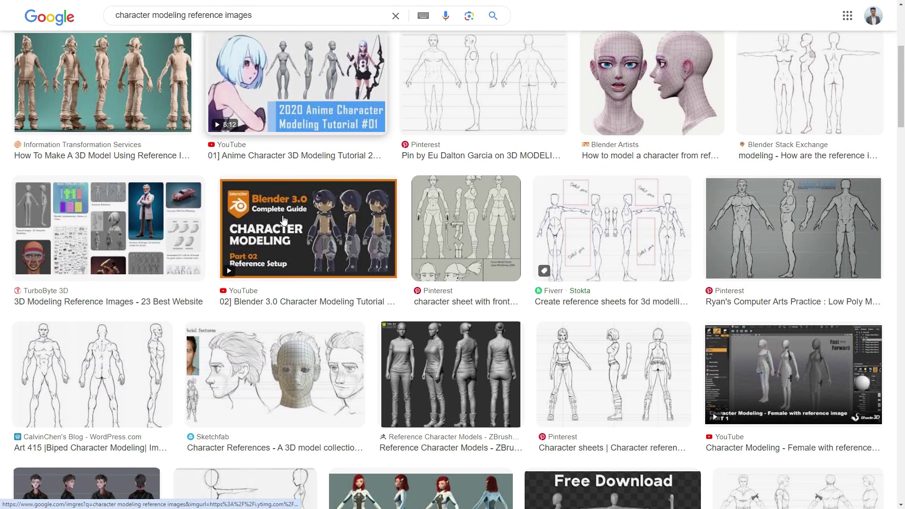
pyautogui.scroll(-4, 282, 220)
pyautogui.click(781, 322)
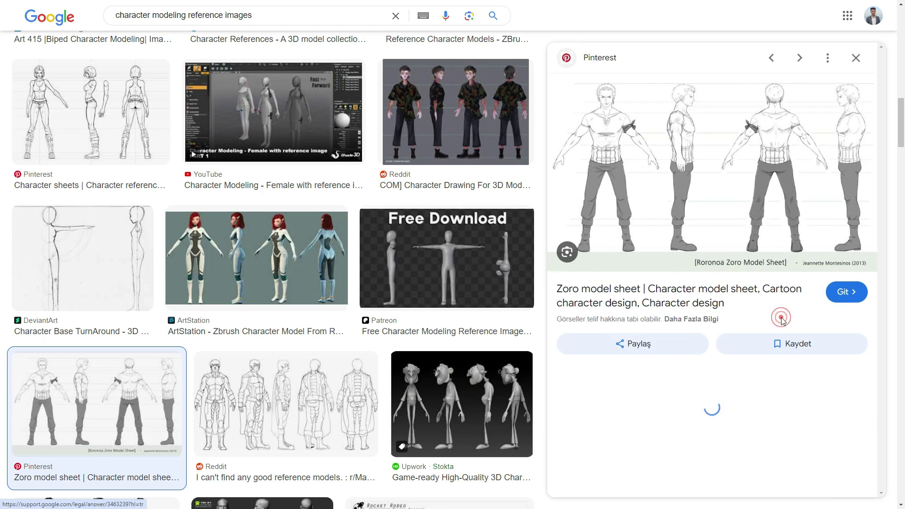
# Step: Save the Zoro model sheet image to the Desktop as a JPEG named "refernce image"
pyautogui.rightClick(695, 126)
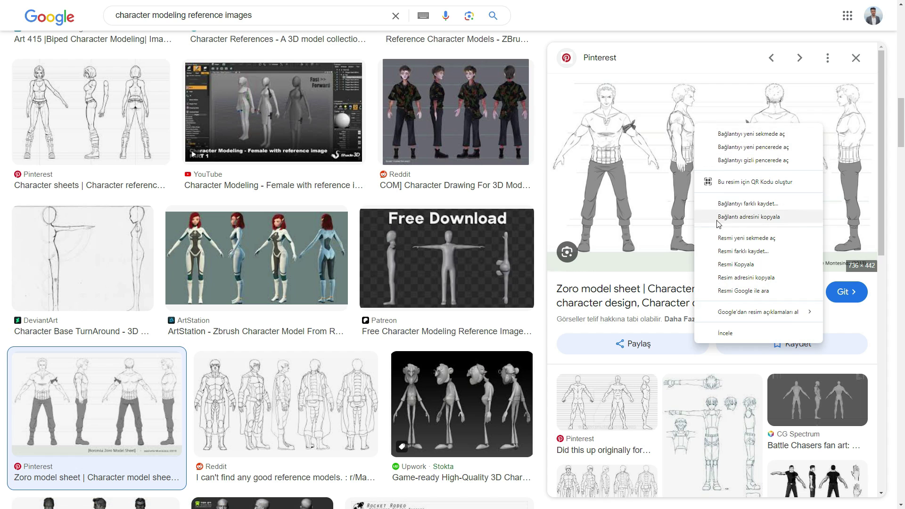
pyautogui.click(742, 251)
pyautogui.click(153, 206)
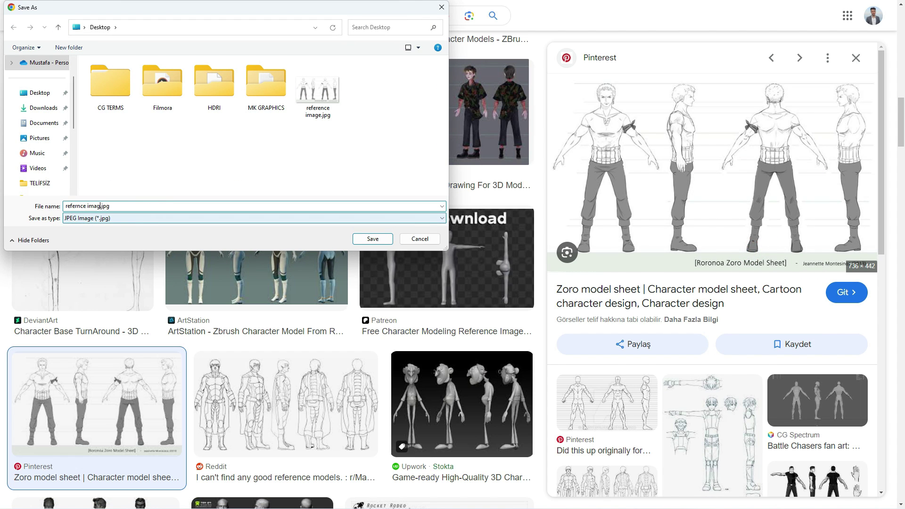
pyautogui.write('e')
pyautogui.press('Return')
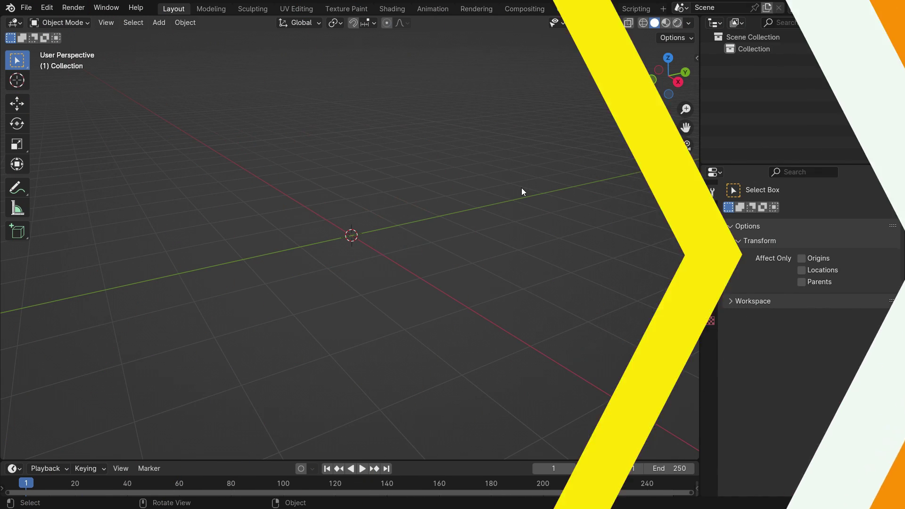
# Step: Switch to Blender and load the Roronoa Zoro model sheet from the Desktop as a reference image
pyautogui.hotkey('shift', 'a')
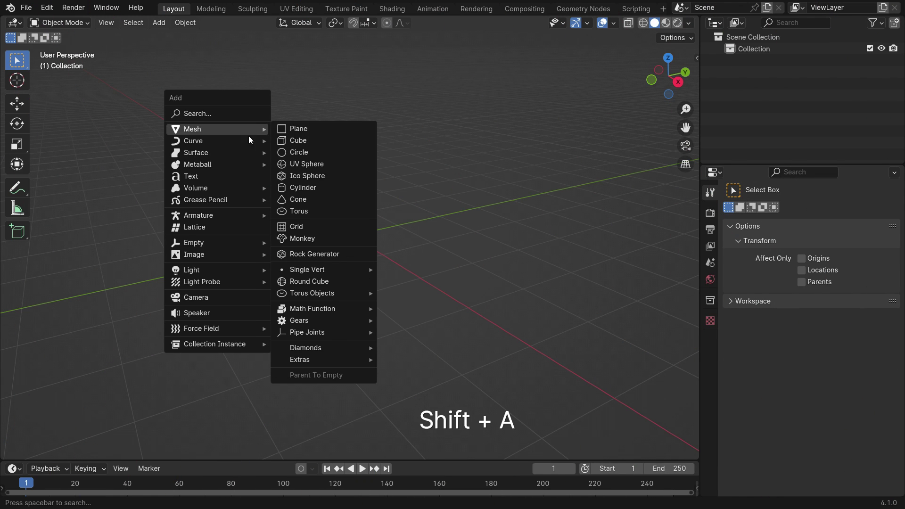
pyautogui.moveTo(227, 254)
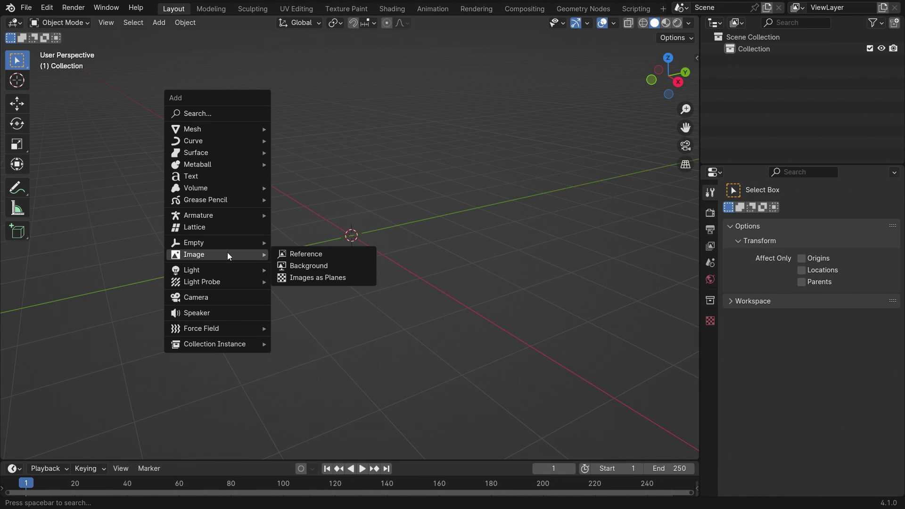
pyautogui.click(324, 256)
pyautogui.scroll(-3, 476, 245)
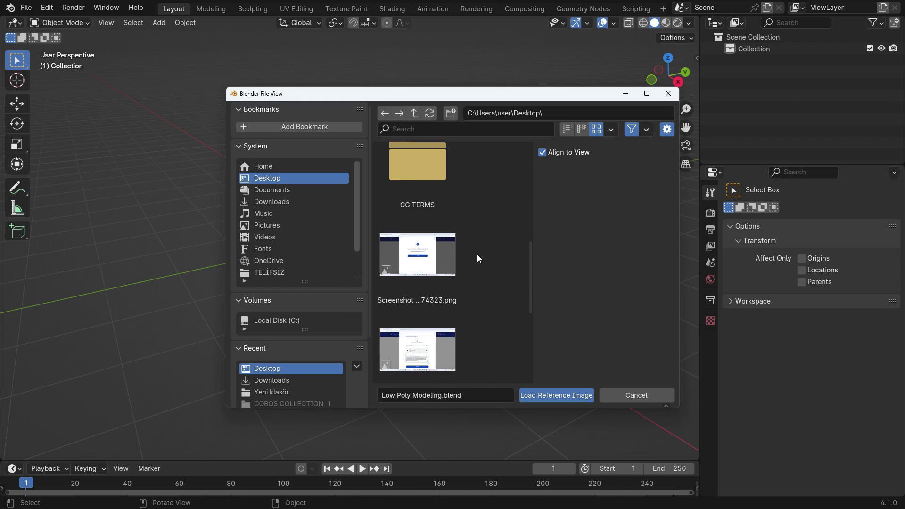
pyautogui.scroll(-3, 472, 254)
pyautogui.click(440, 267)
pyautogui.click(542, 395)
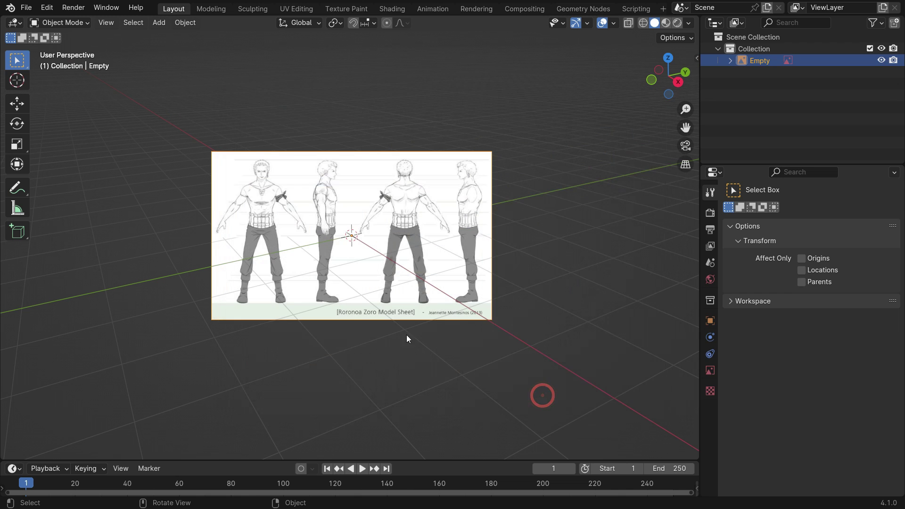
# Step: Clear the reference image's rotation and rotate it 90 degrees around the X axis so it stands upright
pyautogui.moveTo(407, 336); pyautogui.dragTo(505, 315, button='middle')
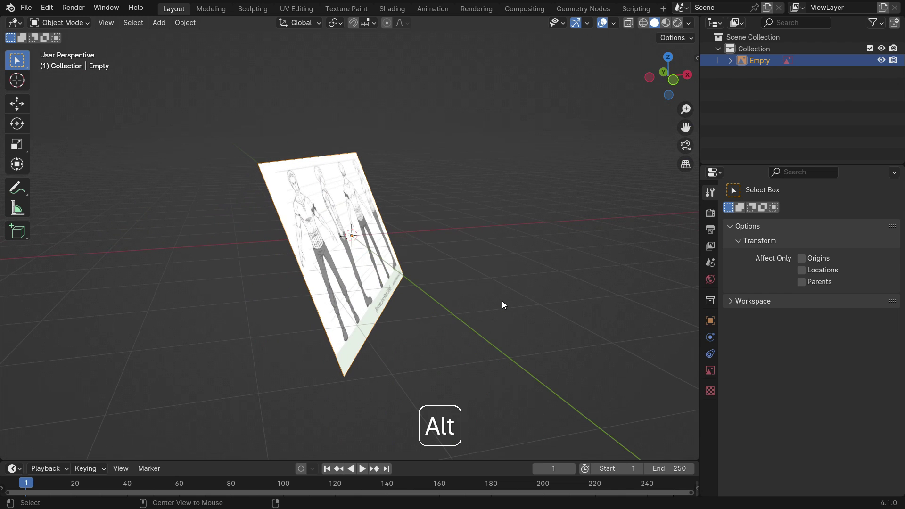
pyautogui.hotkey('alt', 'r')
pyautogui.moveTo(376, 281); pyautogui.dragTo(418, 313, button='middle')
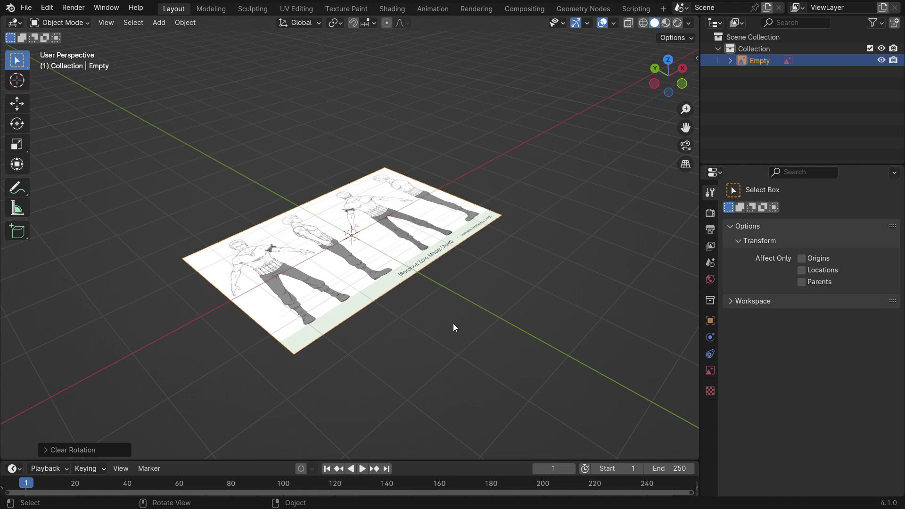
pyautogui.press('r')
pyautogui.press('x')
pyautogui.press('9')
pyautogui.press('0')
pyautogui.press('Return')
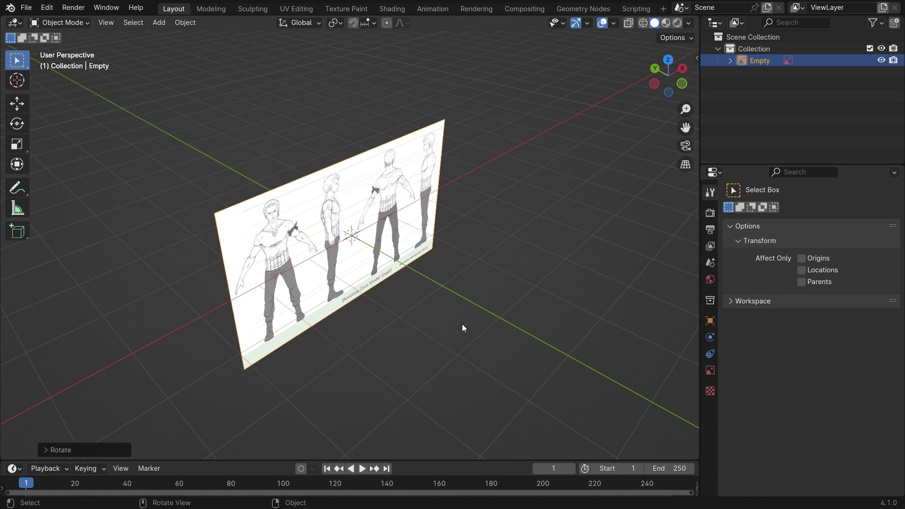
# Step: In front view, move the reference image about 1.6 m along X to centre the front-facing figure on the world origin
pyautogui.press('KP_1')
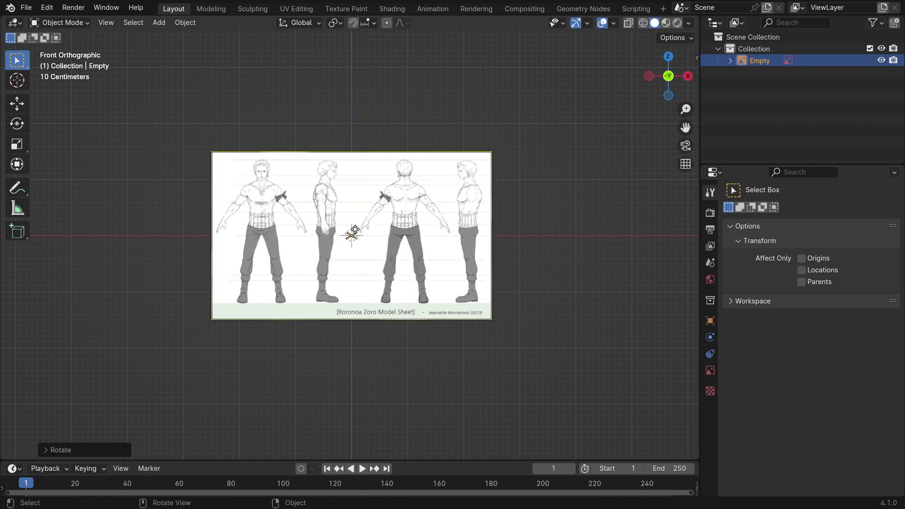
pyautogui.scroll(2, 336, 243)
pyautogui.press('g')
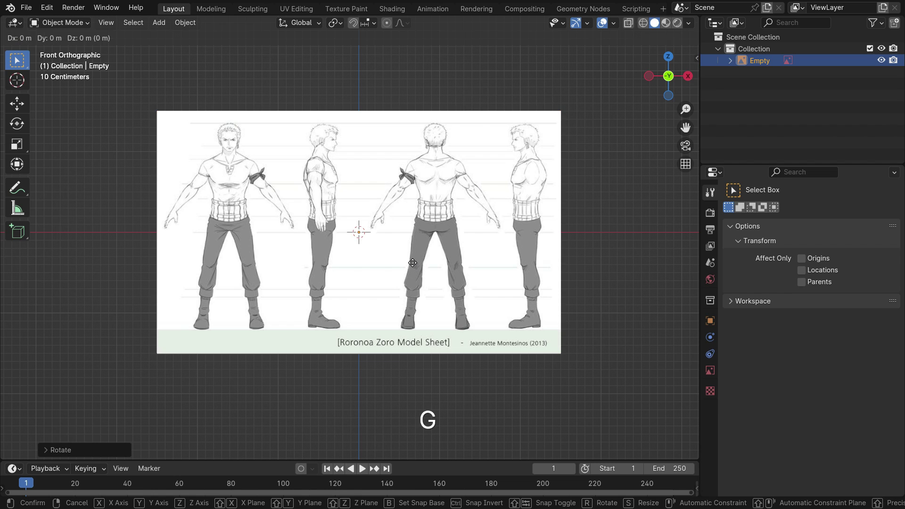
pyautogui.press('x')
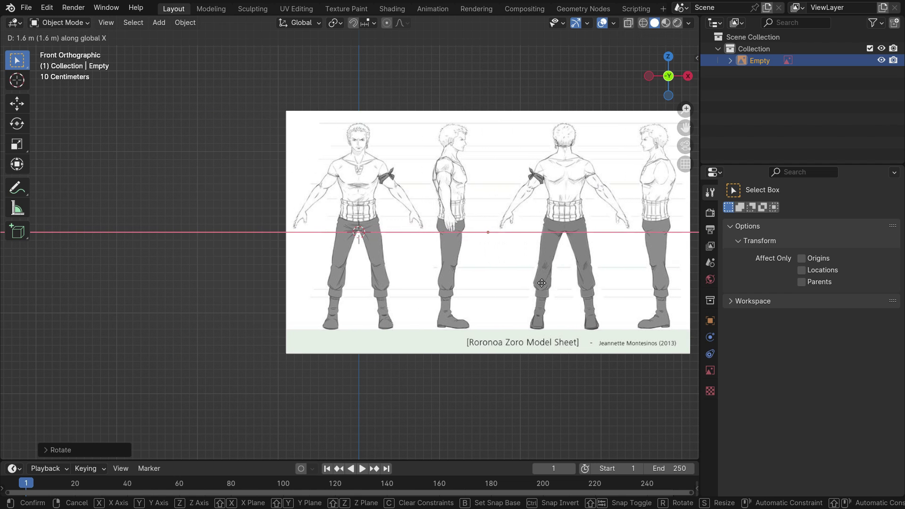
pyautogui.click(533, 280)
pyautogui.scroll(6, 354, 227)
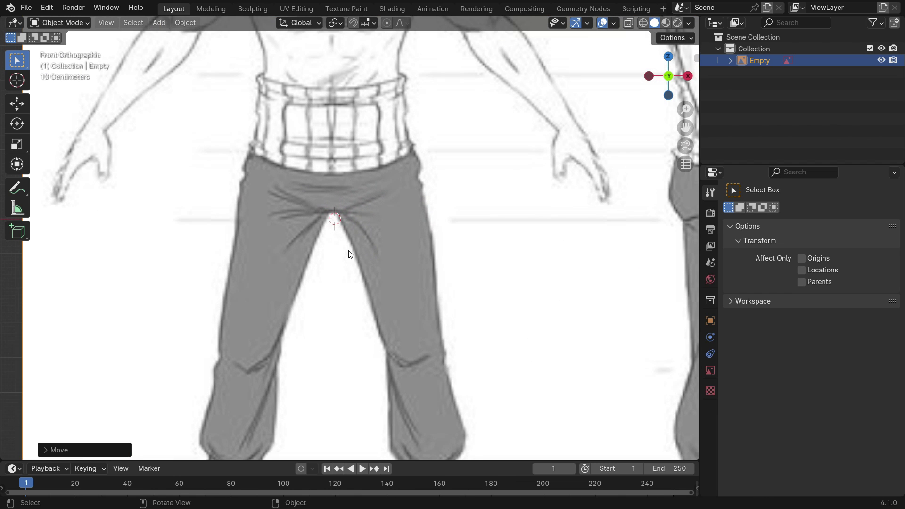
pyautogui.press('g')
pyautogui.press('x')
pyautogui.click(350, 253)
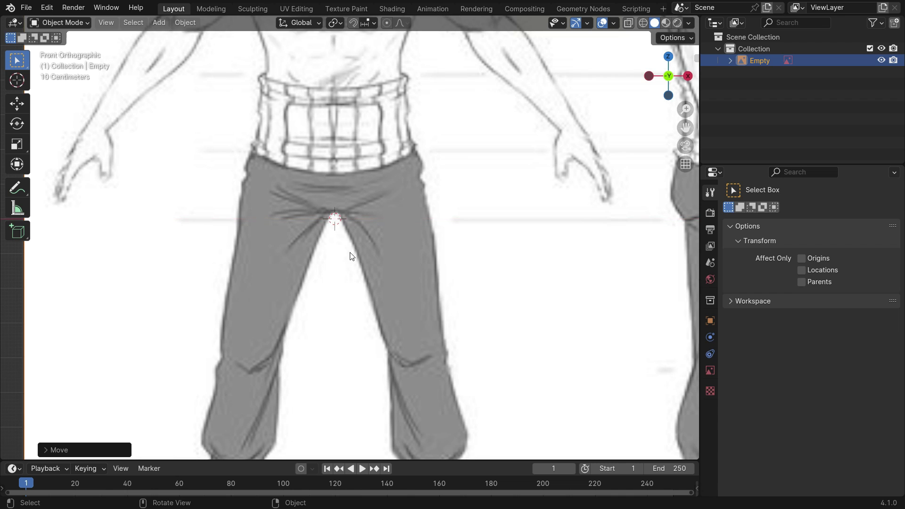
# Step: Move the reference image up about 1.2 m along Z so the figure's soles rest on the ground line
pyautogui.scroll(-6, 336, 225)
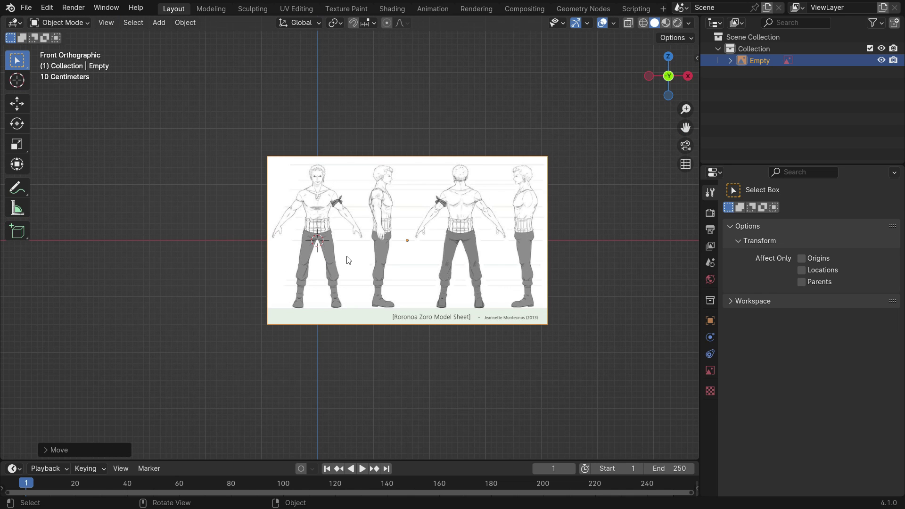
pyautogui.press('g')
pyautogui.press('z')
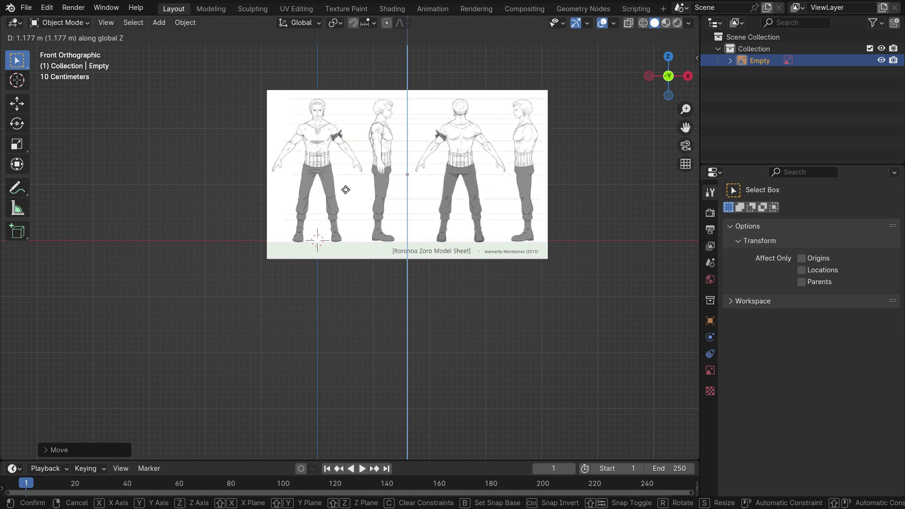
pyautogui.rightClick(345, 189)
pyautogui.scroll(6, 308, 242)
pyautogui.press('g')
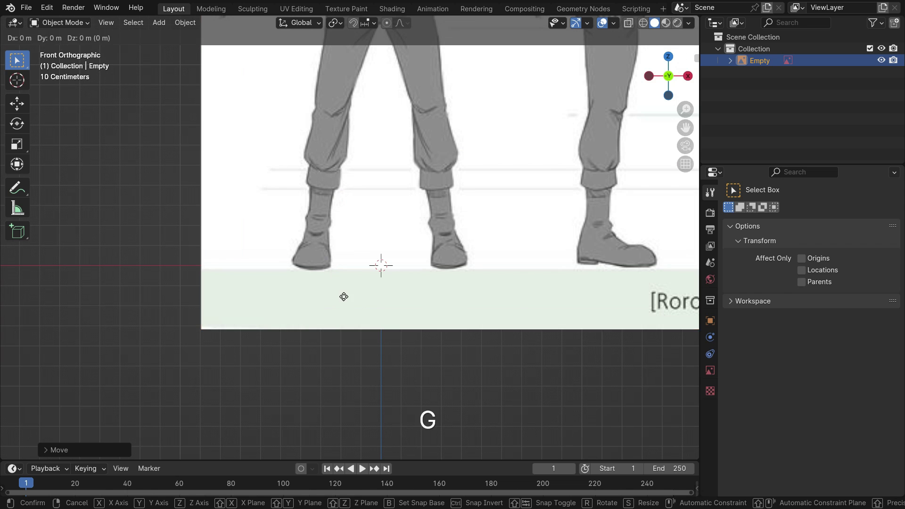
pyautogui.press('z')
pyautogui.press('shift')
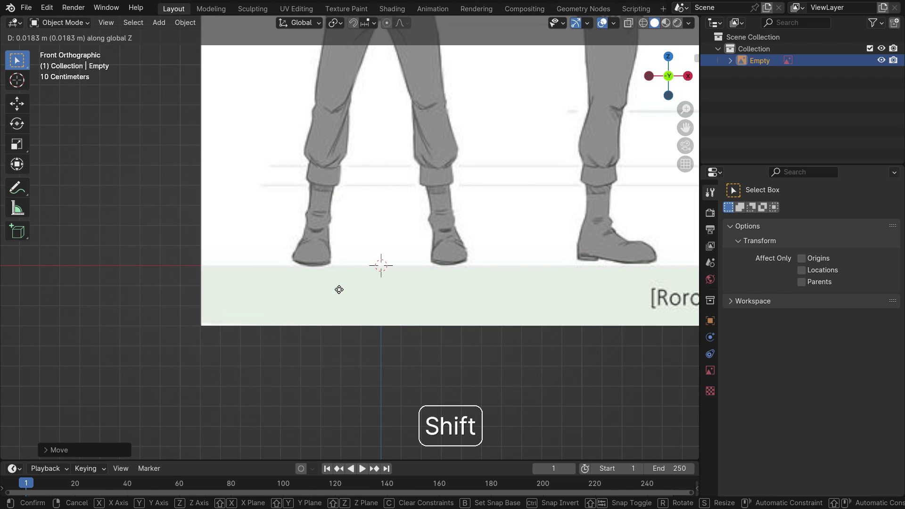
pyautogui.click(338, 292)
pyautogui.scroll(-10, 315, 290)
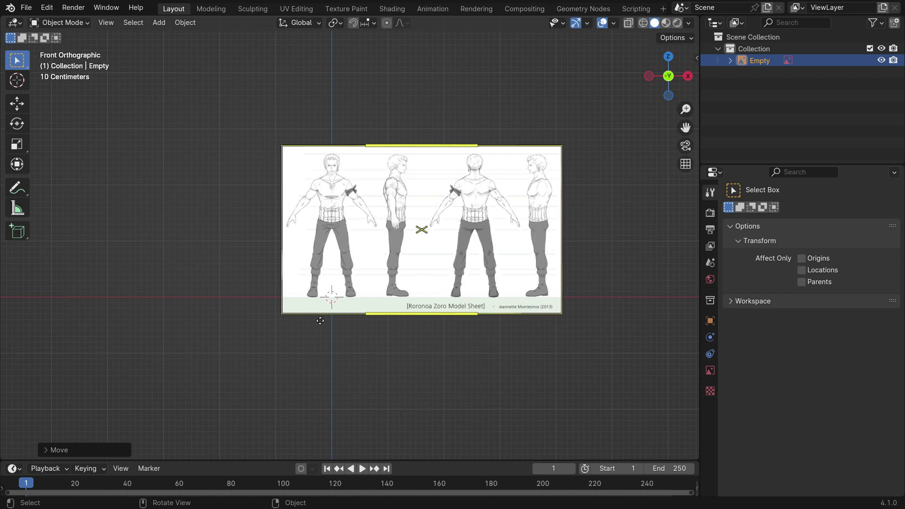
# Step: Move the reference image back along the Y axis, well behind the world origin
pyautogui.moveTo(346, 336); pyautogui.dragTo(413, 357, button='middle')
pyautogui.press('g')
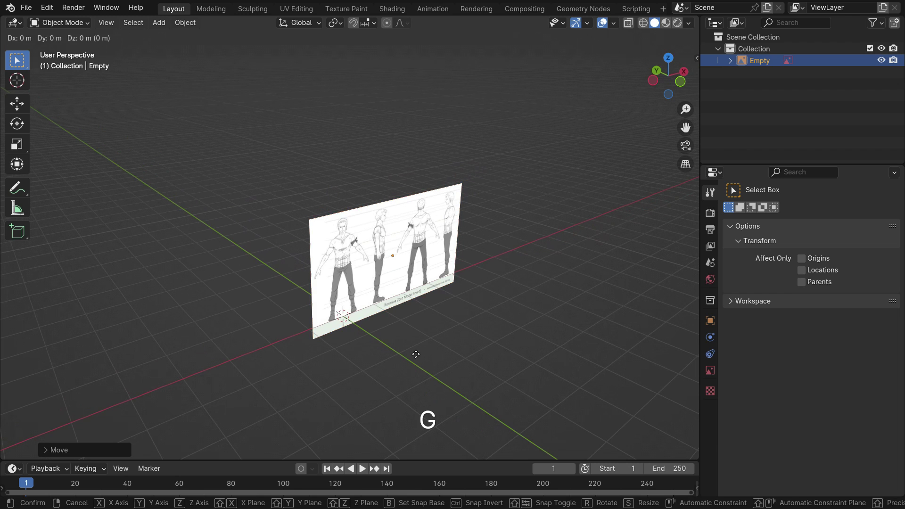
pyautogui.press('y')
pyautogui.click(363, 324)
# Step: Duplicate the reference image in place and rotate the copy 90 degrees around the Z axis
pyautogui.moveTo(363, 324)
pyautogui.mouseDown(button='middle')
pyautogui.moveTo(311, 299)
pyautogui.moveTo(377, 313)
pyautogui.moveTo(253, 299)
pyautogui.moveTo(306, 289)
pyautogui.moveTo(319, 319)
pyautogui.mouseUp(button='middle')
pyautogui.hotkey('shift', 'd')
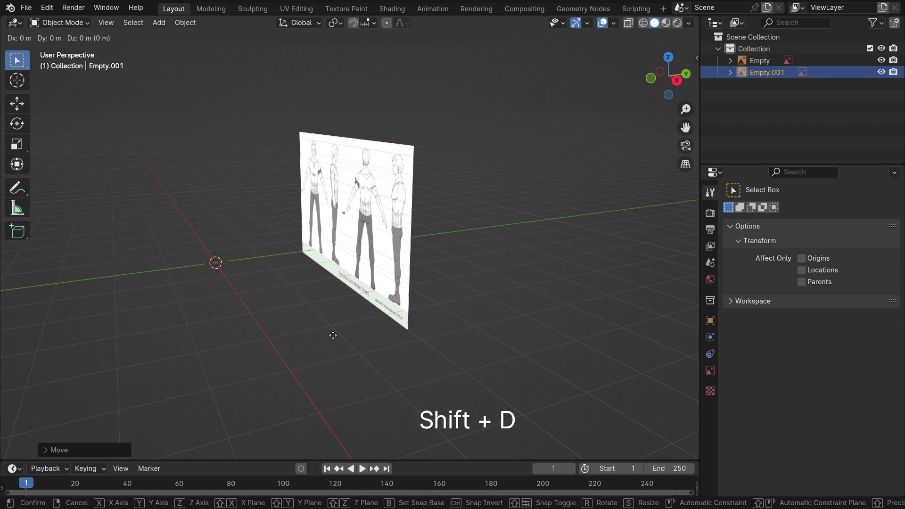
pyautogui.rightClick(310, 263)
pyautogui.write('r')
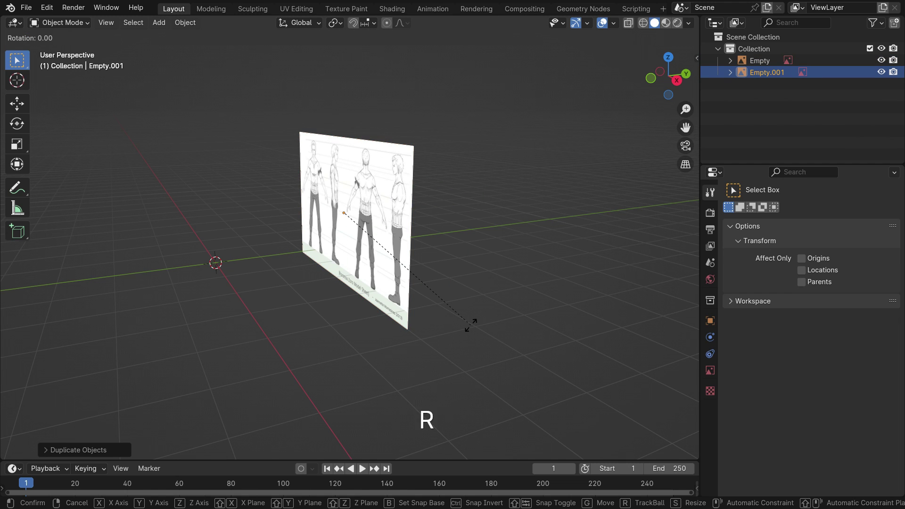
pyautogui.write('z')
pyautogui.write('90')
pyautogui.press('Return')
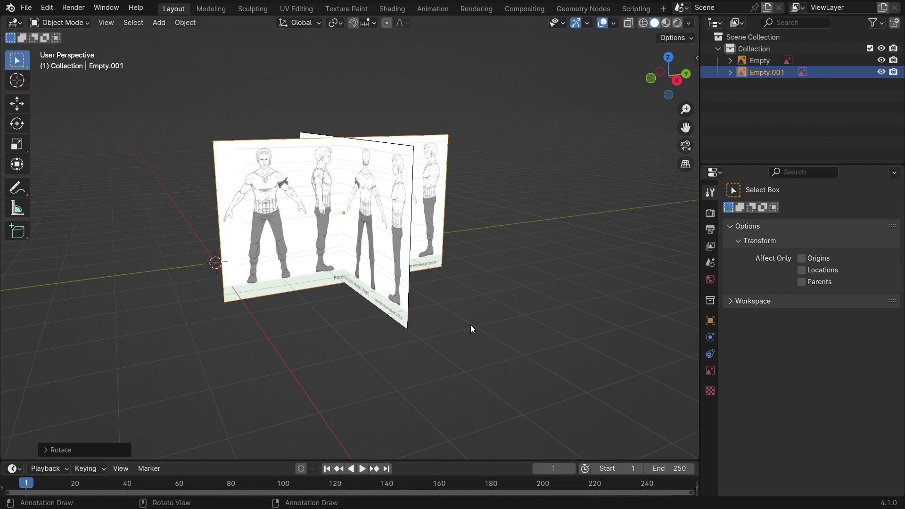
# Step: In right view, move the duplicated image along Y to line up its rightmost side-view figure with the world origin
pyautogui.press('KP_3')
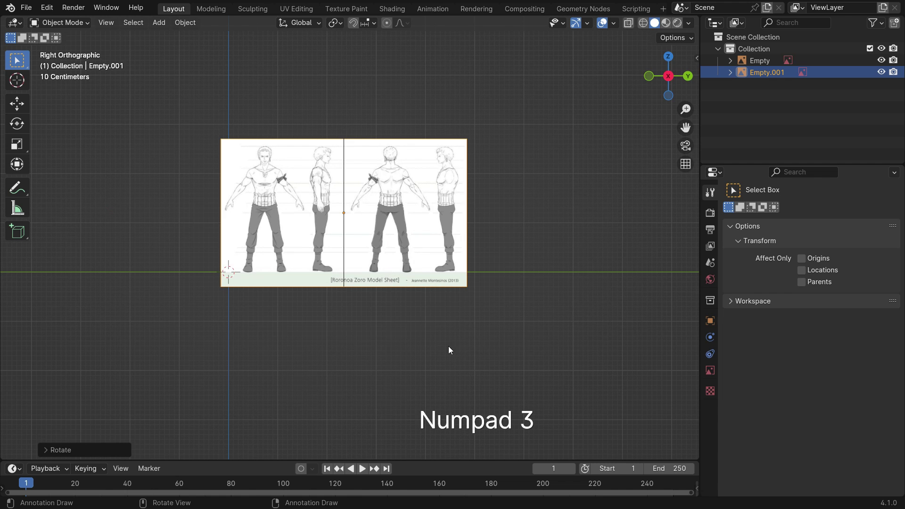
pyautogui.scroll(3, 190, 264)
pyautogui.press('g')
pyautogui.press('y')
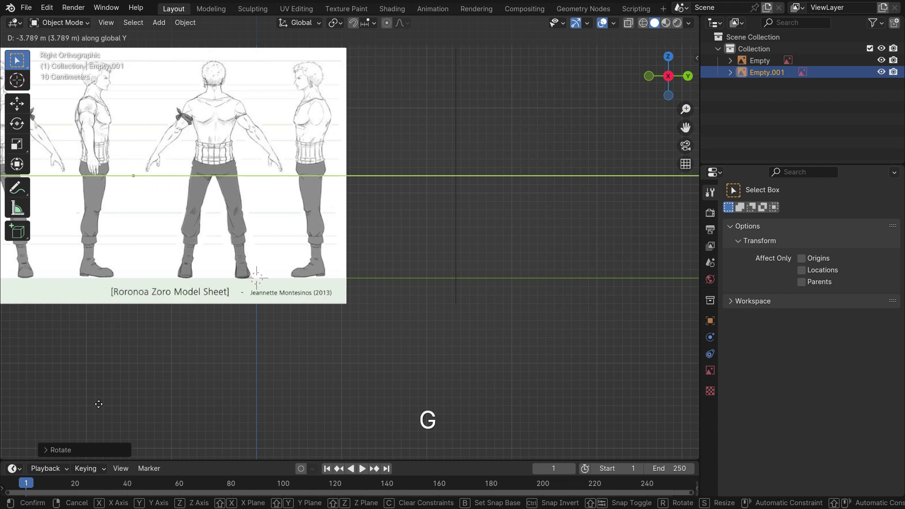
pyautogui.click(48, 437)
pyautogui.scroll(-3, 249, 354)
pyautogui.scroll(4, 236, 265)
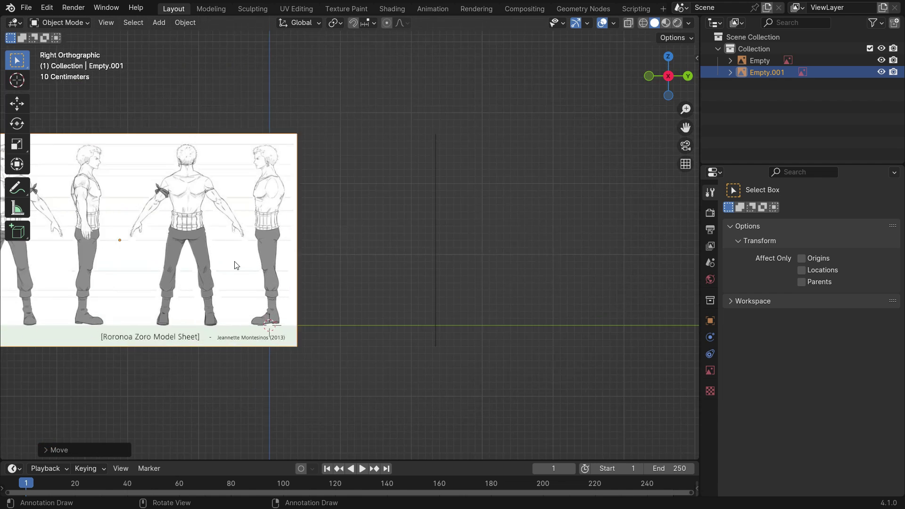
pyautogui.press('g')
pyautogui.press('y')
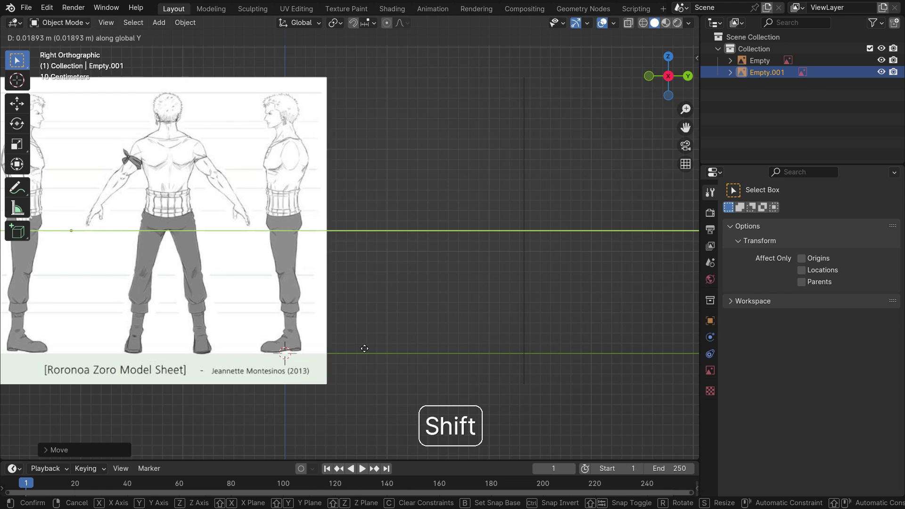
pyautogui.click(389, 356)
# Step: Draw a vertical annotation line up from the origin through the side-view figure to check its alignment, and erase the line
pyautogui.moveTo(17, 188)
pyautogui.mouseDown()
pyautogui.moveTo(86, 193)
pyautogui.moveTo(85, 216)
pyautogui.mouseUp()
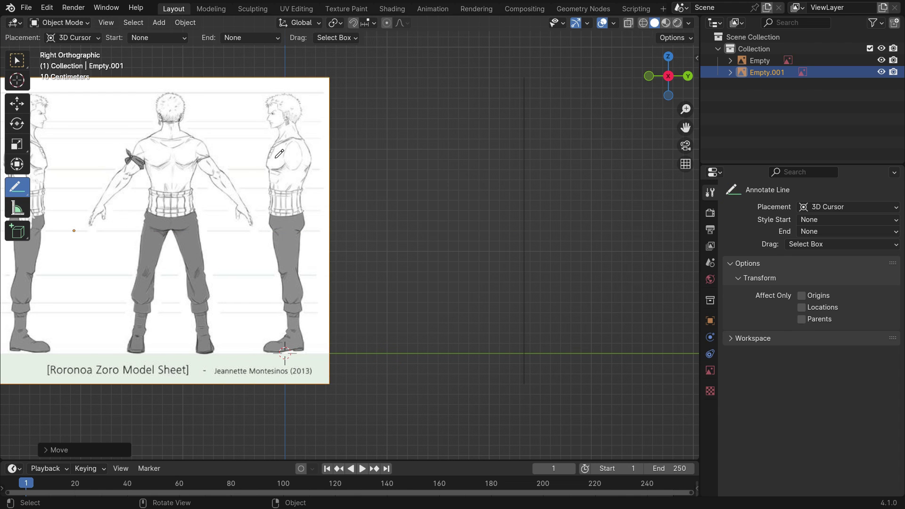
pyautogui.moveTo(285, 351); pyautogui.dragTo(289, 262)
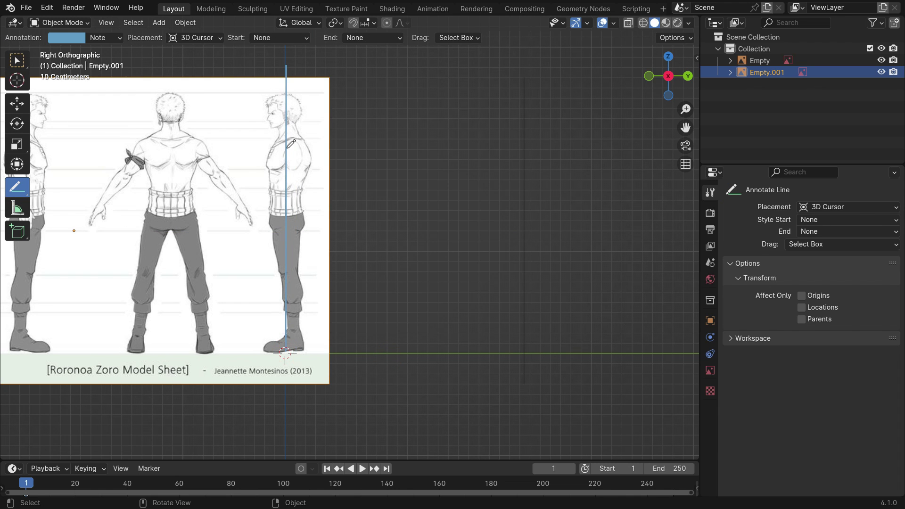
pyautogui.moveTo(17, 198); pyautogui.dragTo(106, 262)
pyautogui.click(281, 228)
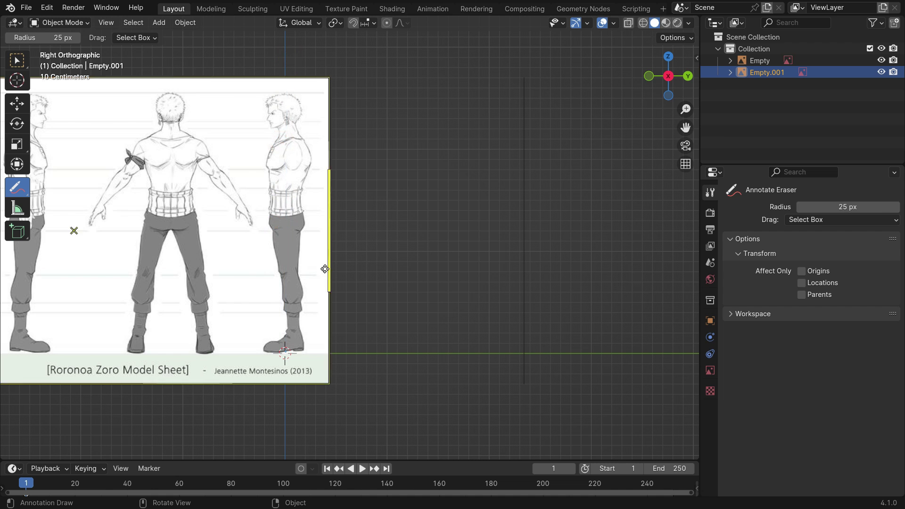
# Step: Move the duplicated side reference image back along the X axis, well away from the world origin
pyautogui.click(17, 60)
pyautogui.moveTo(330, 320); pyautogui.dragTo(377, 354, button='middle')
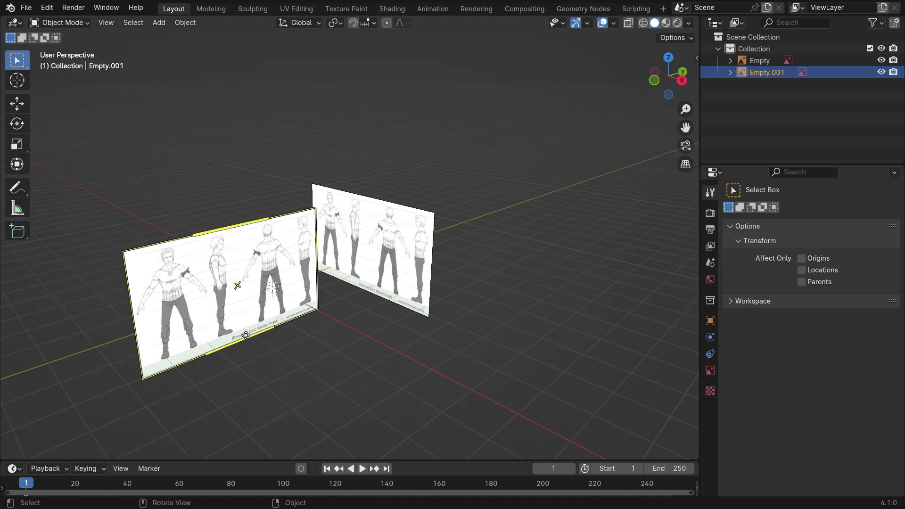
pyautogui.scroll(2, 356, 359)
pyautogui.press('g')
pyautogui.press('x')
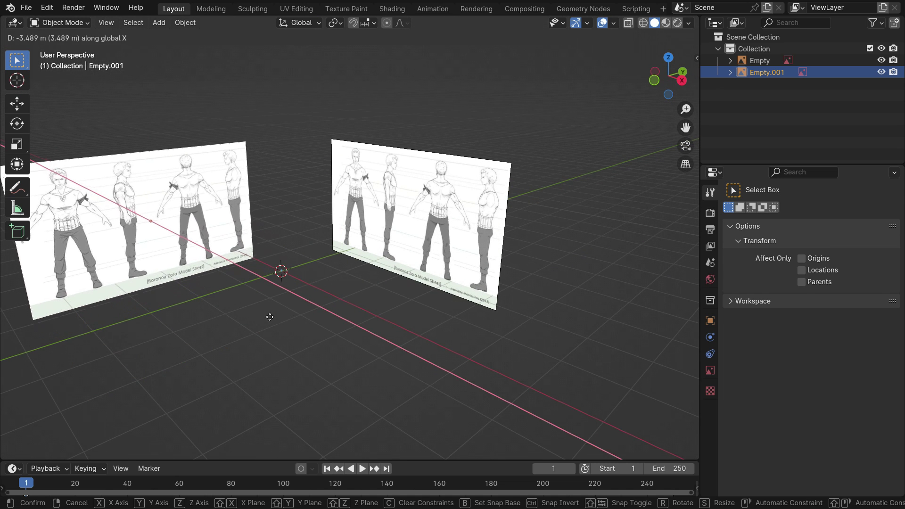
pyautogui.click(238, 326)
pyautogui.moveTo(239, 330); pyautogui.dragTo(406, 345, button='middle')
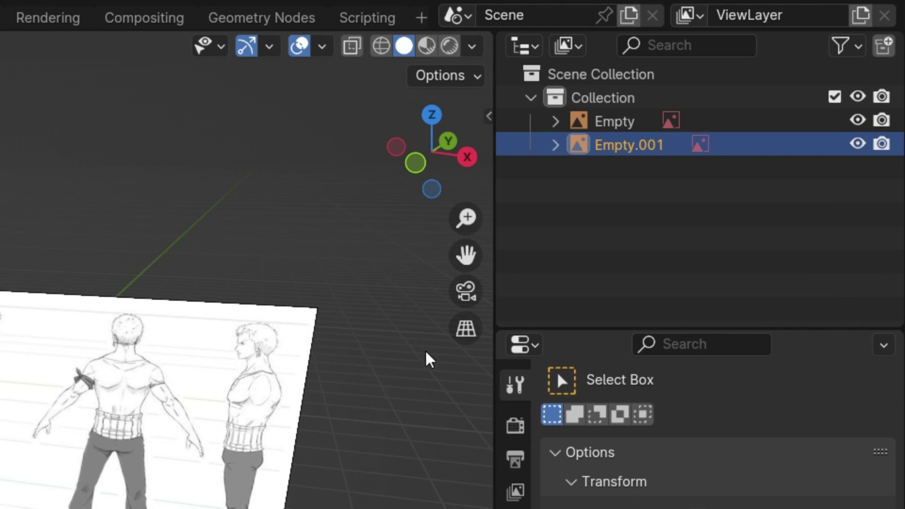
# Step: Show the selectability toggles in the outliner, make both reference images unselectable, and test this with box selections over them
pyautogui.click(839, 46)
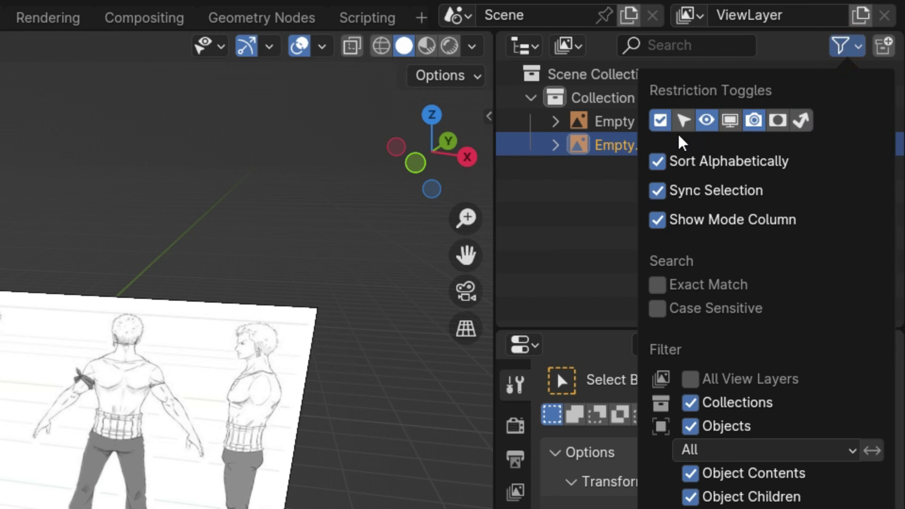
pyautogui.click(686, 121)
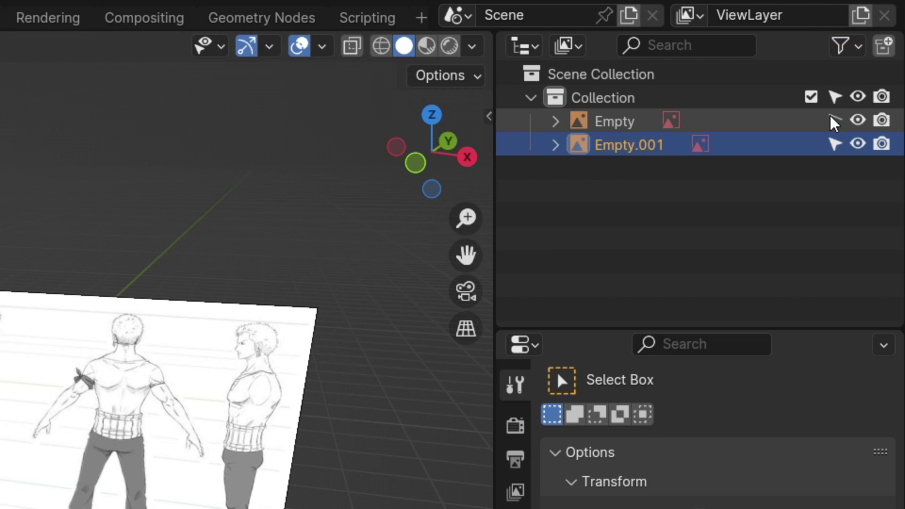
pyautogui.click(833, 121)
pyautogui.click(863, 83)
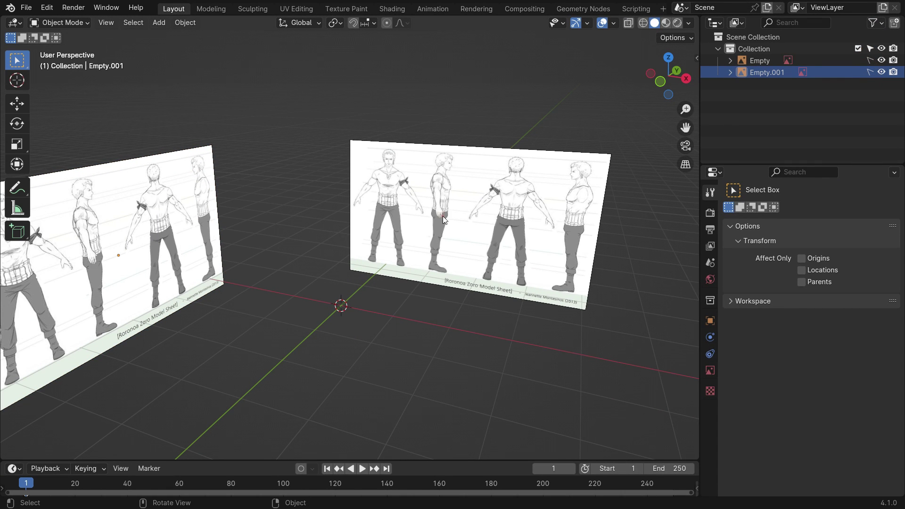
pyautogui.moveTo(415, 110); pyautogui.dragTo(470, 317)
pyautogui.moveTo(86, 140); pyautogui.dragTo(283, 283)
# Step: Add a cube mesh at the world origin in front view
pyautogui.press('KP_1')
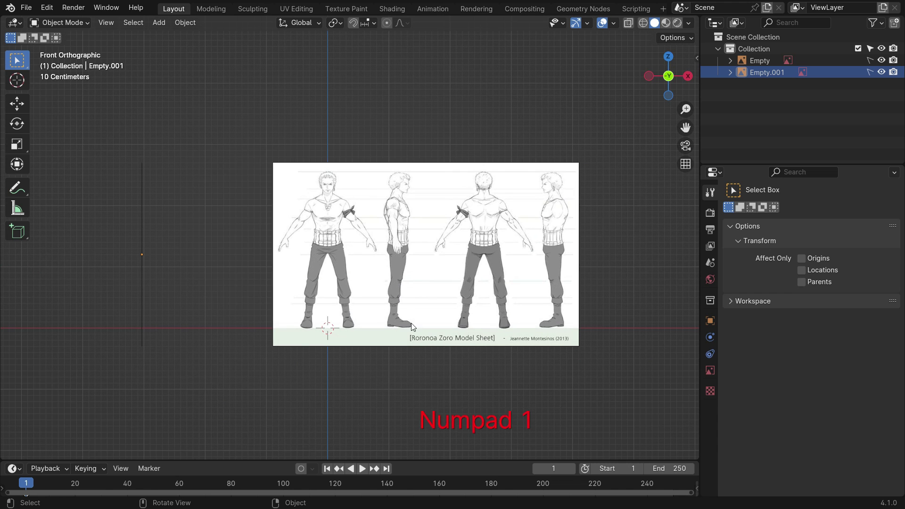
pyautogui.scroll(3, 411, 323)
pyautogui.keyDown('shift'); pyautogui.scroll(3, 390, 327); pyautogui.keyUp('shift')
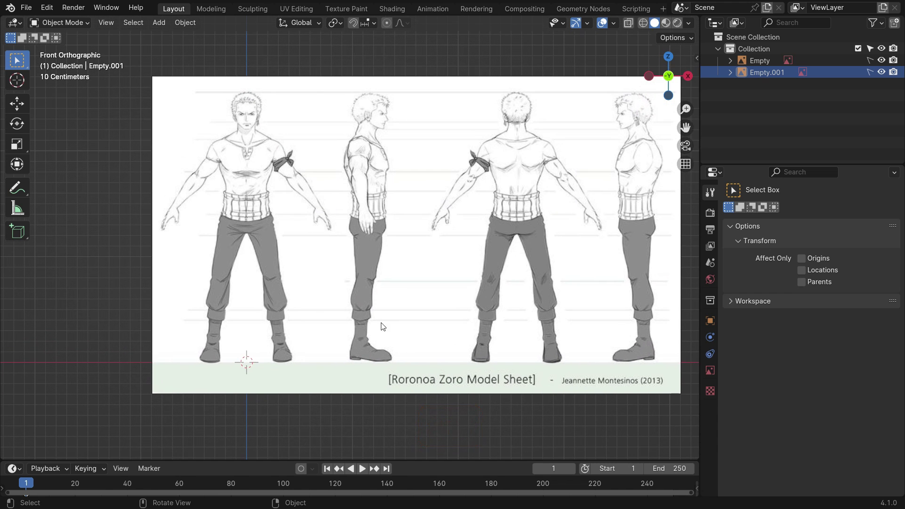
pyautogui.hotkey('shift', 'a')
pyautogui.moveTo(222, 222)
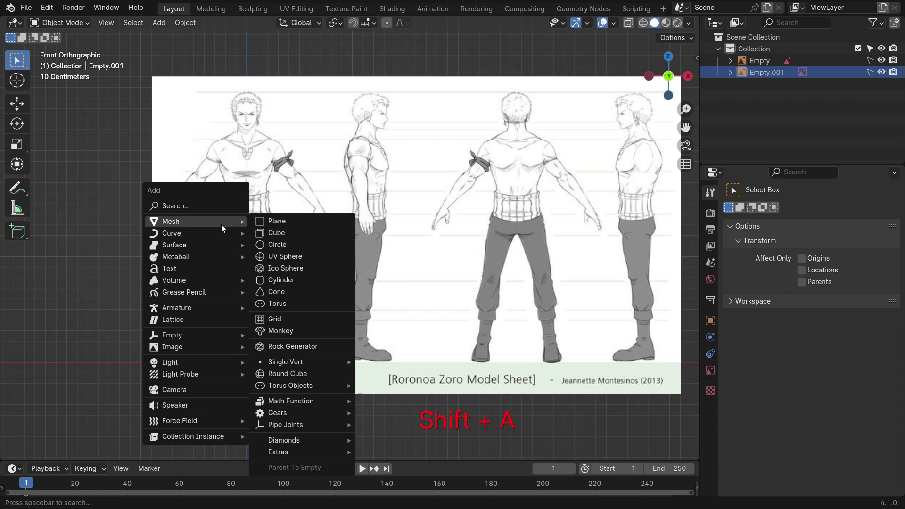
pyautogui.click(290, 231)
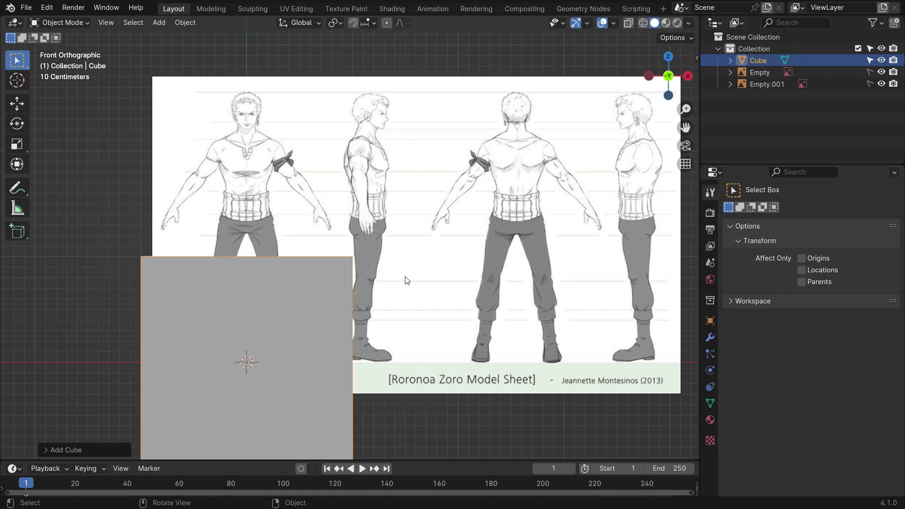
# Step: In Edit Mode with X-ray on, scale the whole cube down to about 0.476
pyautogui.press('Tab')
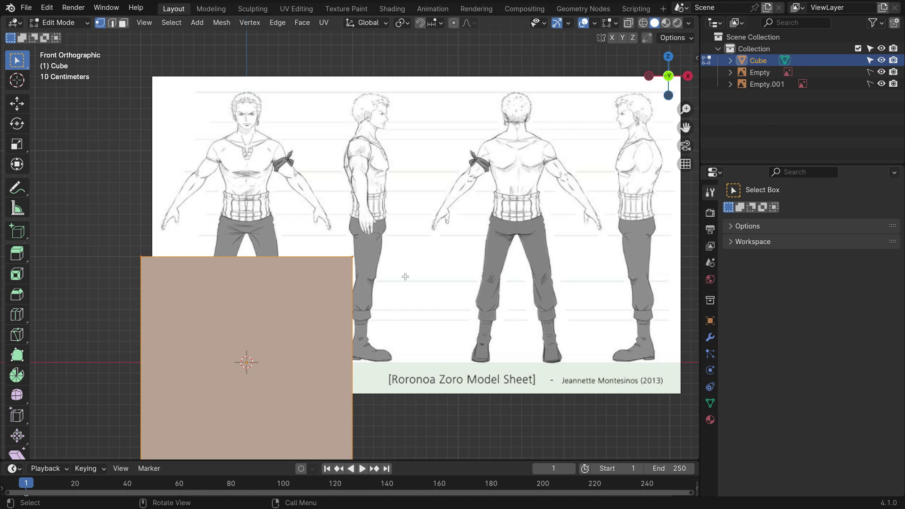
pyautogui.hotkey('alt', 'z')
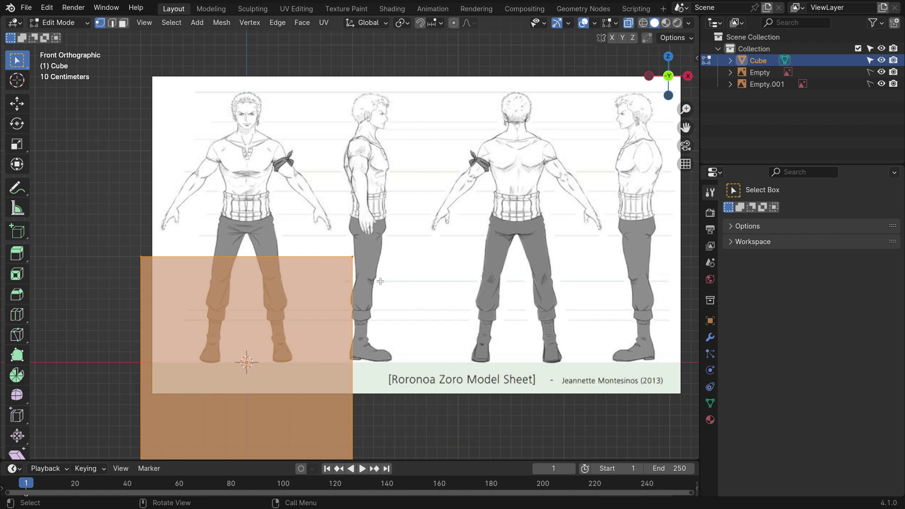
pyautogui.press('s')
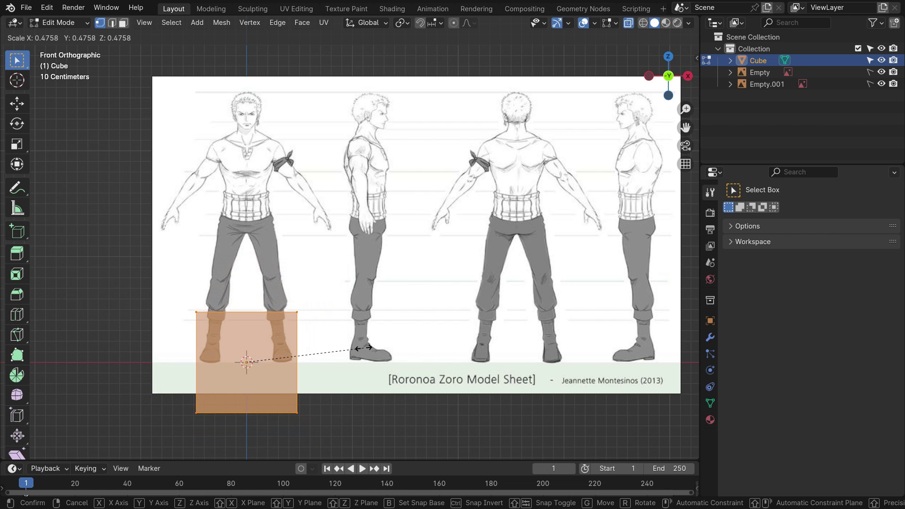
pyautogui.click(364, 347)
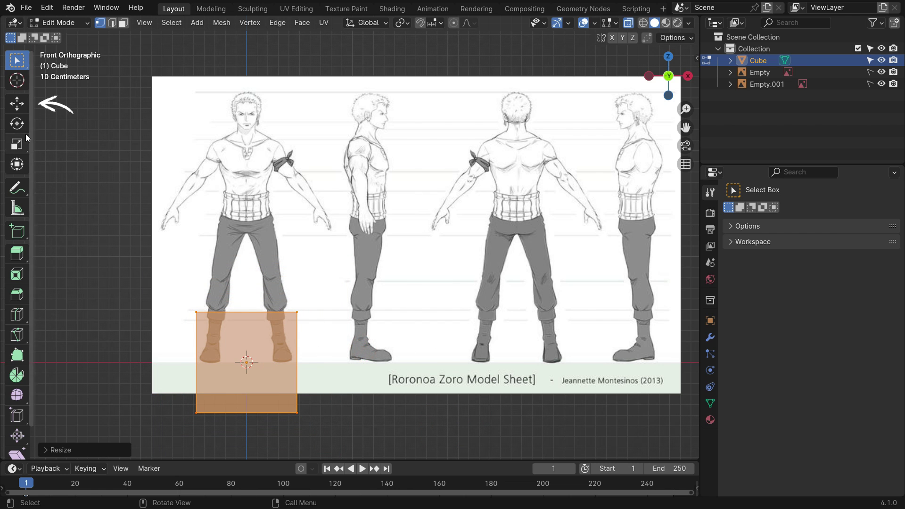
# Step: Move the whole cube up along Z so it covers the front figure's torso, with its upper edge near the shoulders
pyautogui.click(17, 104)
pyautogui.moveTo(243, 314); pyautogui.dragTo(238, 146)
pyautogui.scroll(3, 237, 120)
pyautogui.scroll(2, 237, 119)
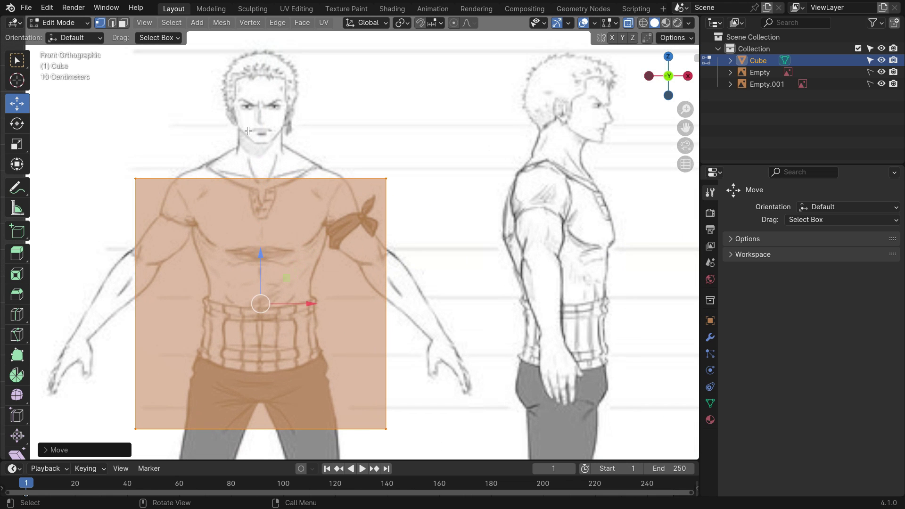
pyautogui.moveTo(263, 264); pyautogui.dragTo(260, 256)
# Step: Raise the cube's bottom vertices along Z to the waistline of the front figure's trousers
pyautogui.scroll(-2, 294, 224)
pyautogui.keyDown('shift'); pyautogui.moveTo(291, 336); pyautogui.dragTo(291, 296, button='middle'); pyautogui.keyUp('shift')
pyautogui.scroll(2, 290, 296)
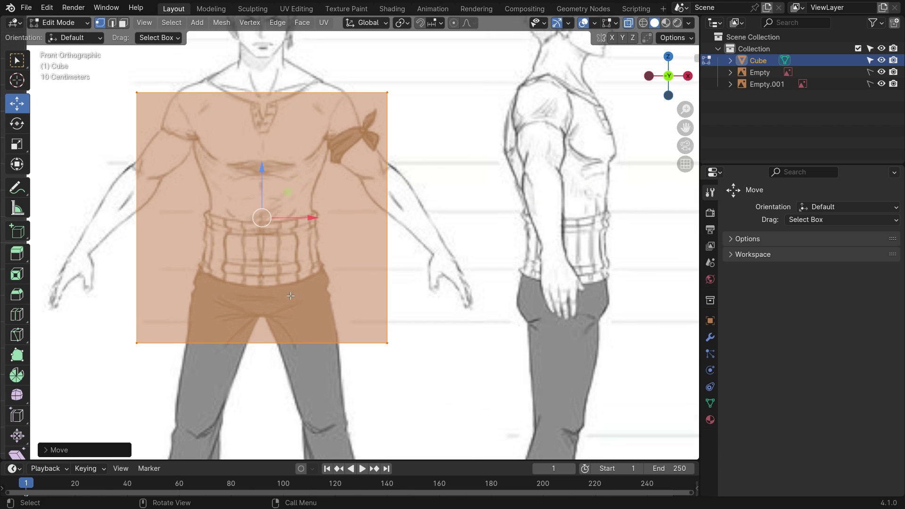
pyautogui.moveTo(424, 390); pyautogui.dragTo(424, 390)
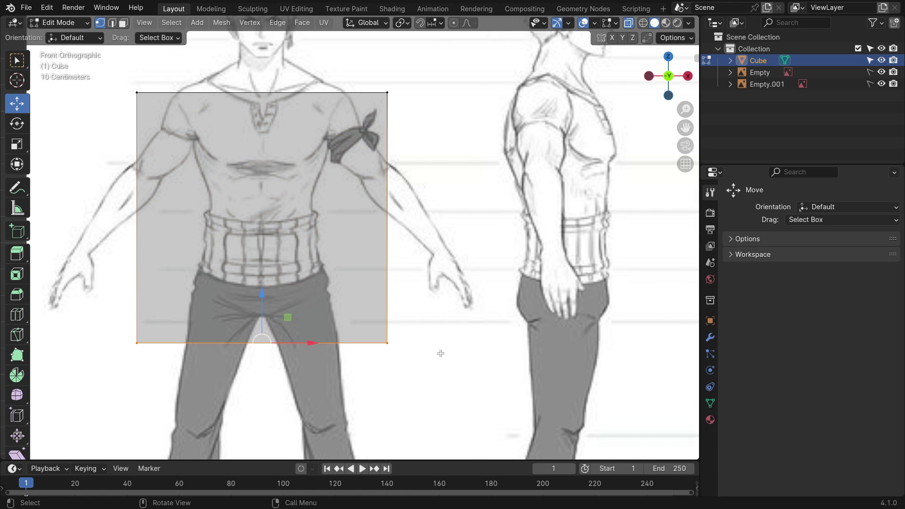
pyautogui.moveTo(263, 296); pyautogui.dragTo(285, 239)
pyautogui.keyDown('shift'); pyautogui.moveTo(323, 304); pyautogui.dragTo(333, 355, button='middle'); pyautogui.keyUp('shift')
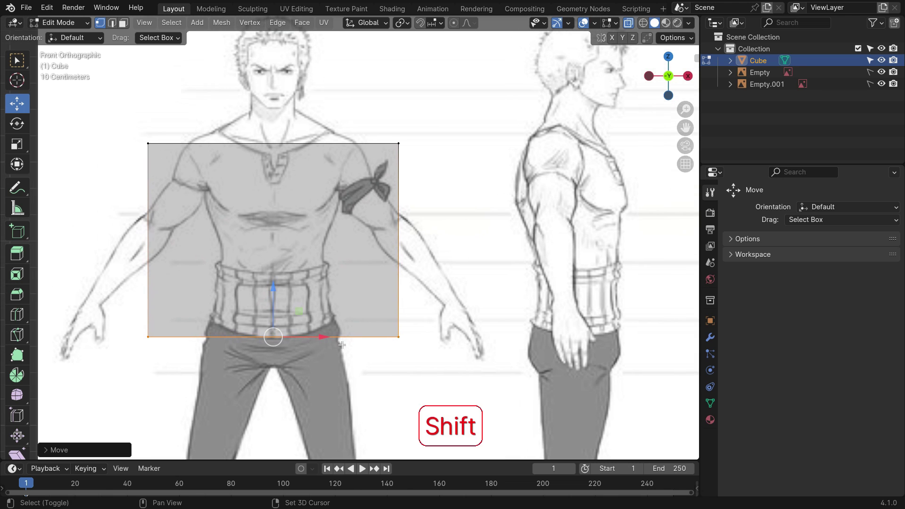
# Step: Add a centered vertical loop cut to the cube and delete the vertices of the half on the negative X side
pyautogui.hotkey('ctrl', 'r')
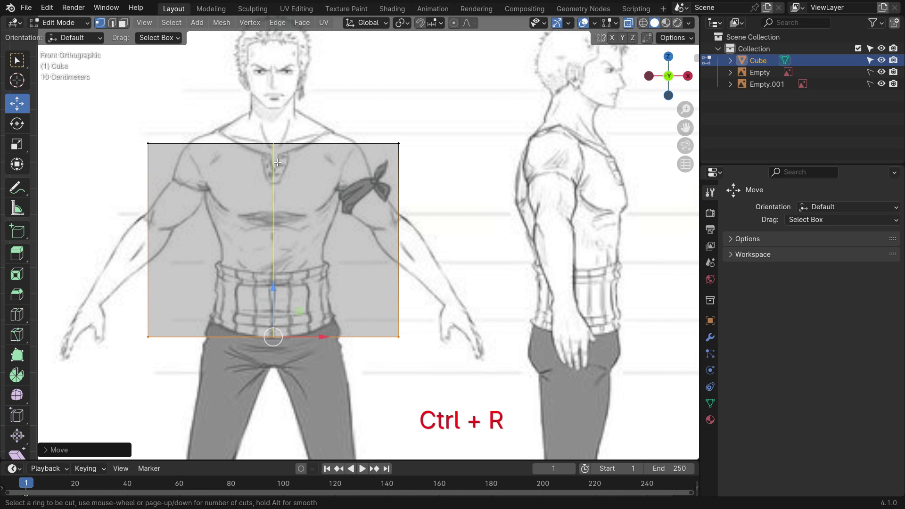
pyautogui.click(276, 162)
pyautogui.rightClick(299, 174)
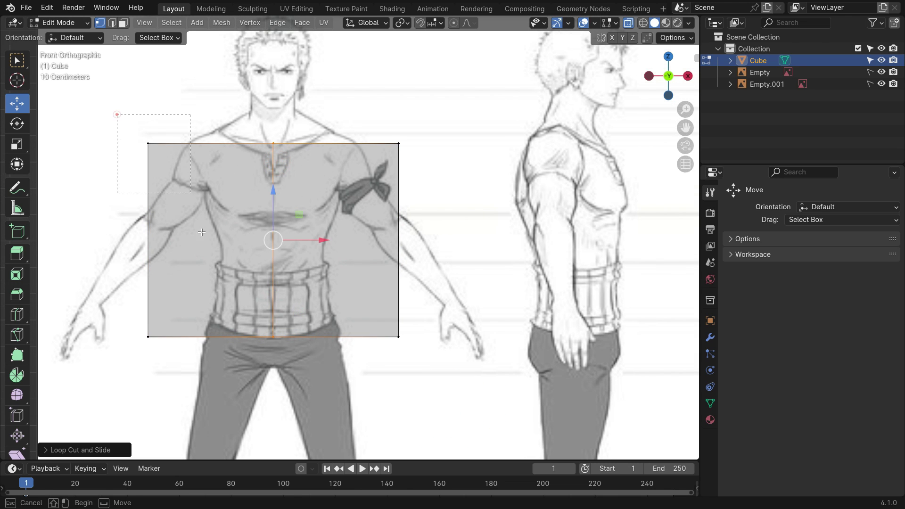
pyautogui.moveTo(201, 232); pyautogui.dragTo(240, 373)
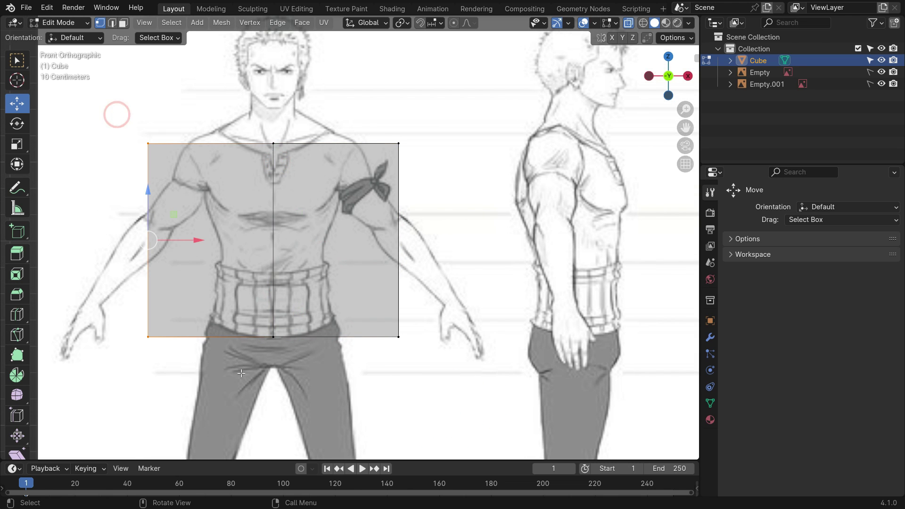
pyautogui.press('Delete')
pyautogui.click(480, 225)
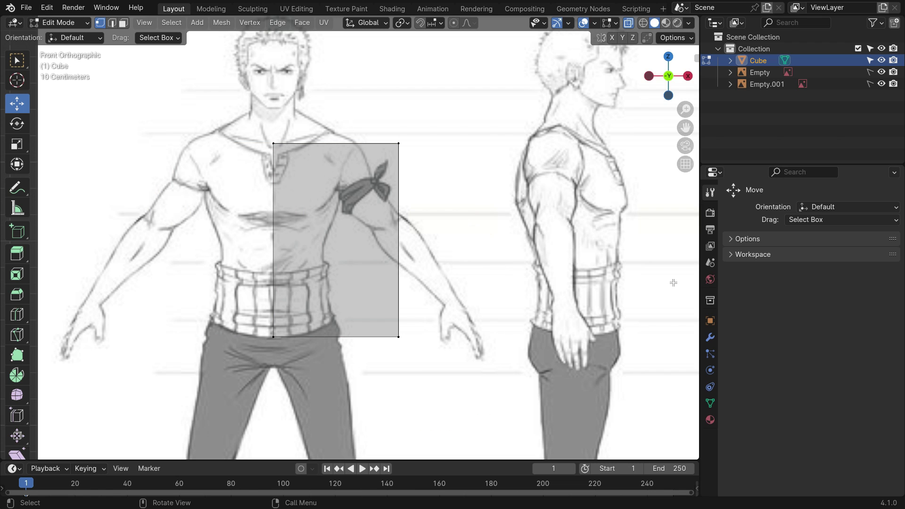
# Step: Add a Mirror modifier on the X axis to the half cube
pyautogui.click(710, 337)
pyautogui.click(771, 211)
pyautogui.click(772, 213)
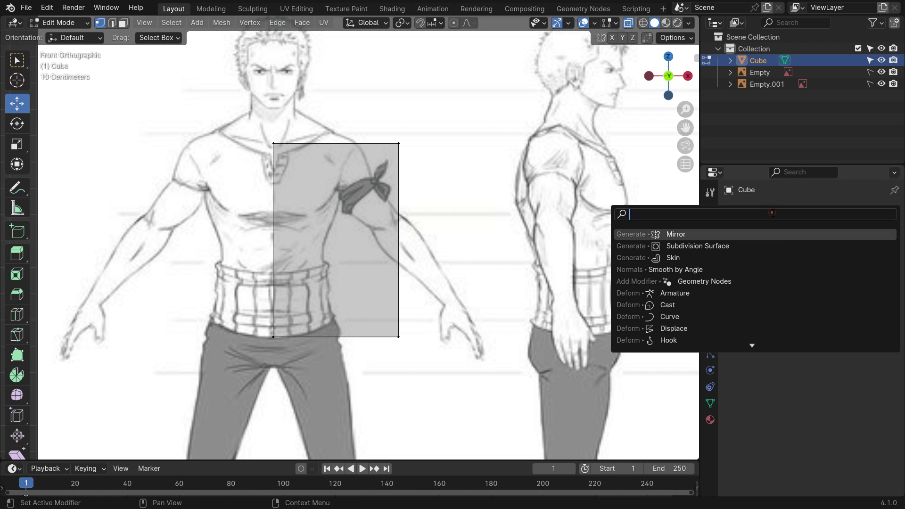
pyautogui.click(752, 235)
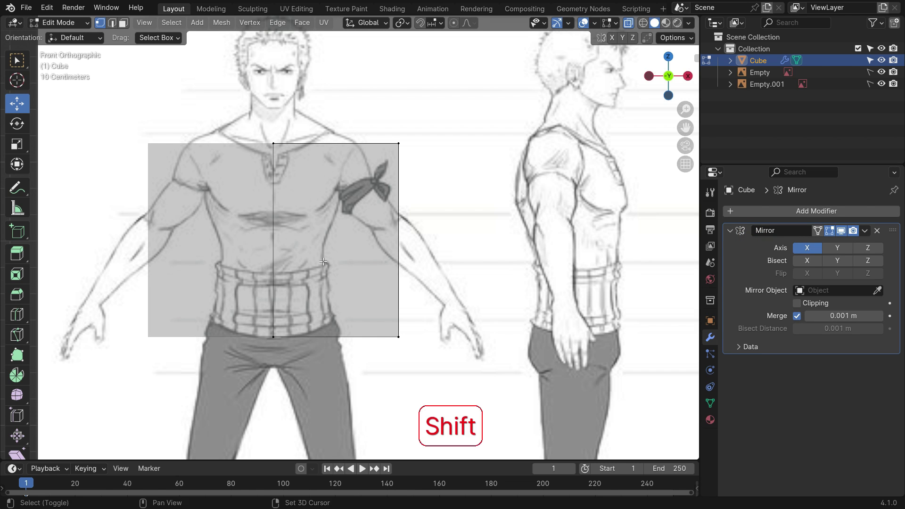
# Step: Try moving the half cube's top outer corner vertices freely to test the mirroring, and cancel the move
pyautogui.keyDown('shift'); pyautogui.moveTo(328, 162); pyautogui.dragTo(349, 206, button='middle'); pyautogui.keyUp('shift')
pyautogui.moveTo(449, 225); pyautogui.dragTo(450, 226)
pyautogui.press('g')
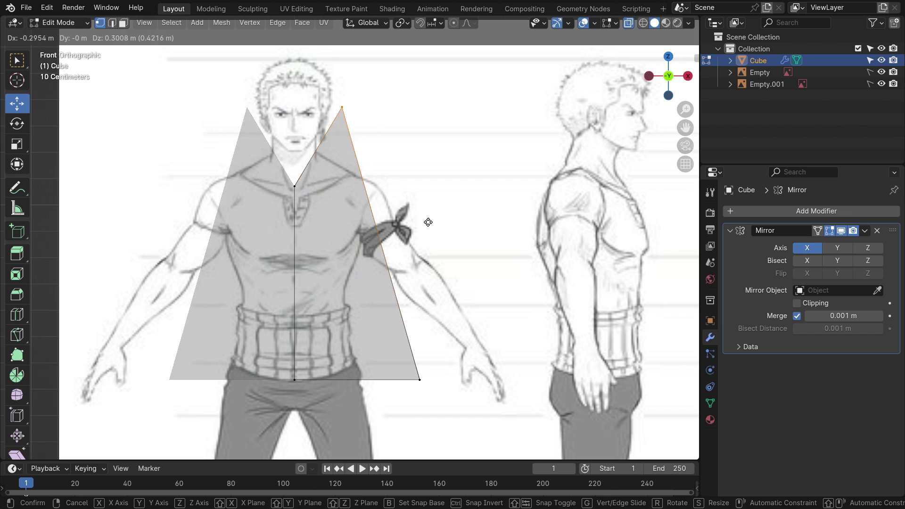
pyautogui.rightClick(313, 214)
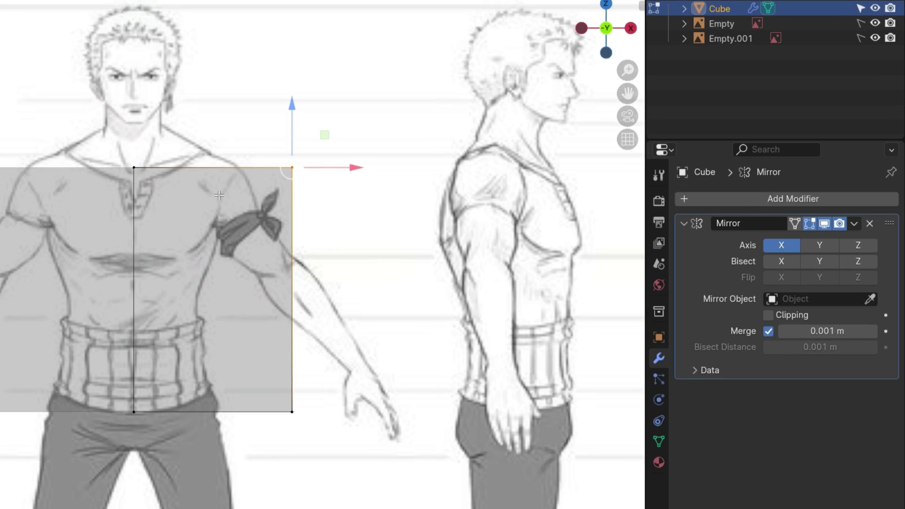
# Step: Enable Clipping on the Mirror modifier and test it with a cancelled move of the top outer corner vertices
pyautogui.click(688, 348)
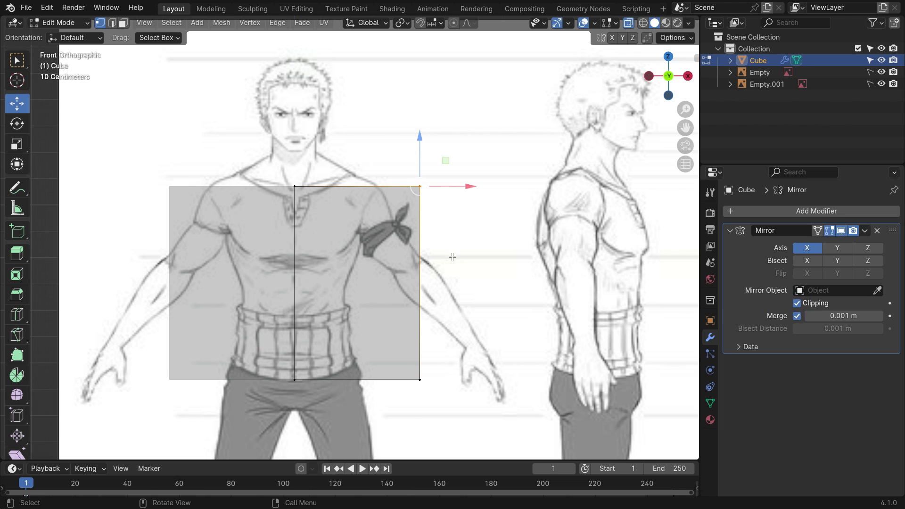
pyautogui.press('g')
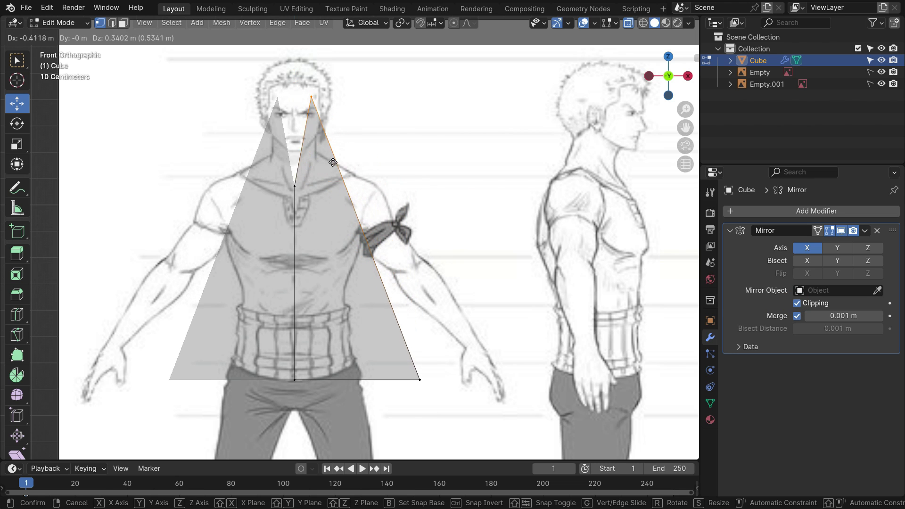
pyautogui.press('Escape')
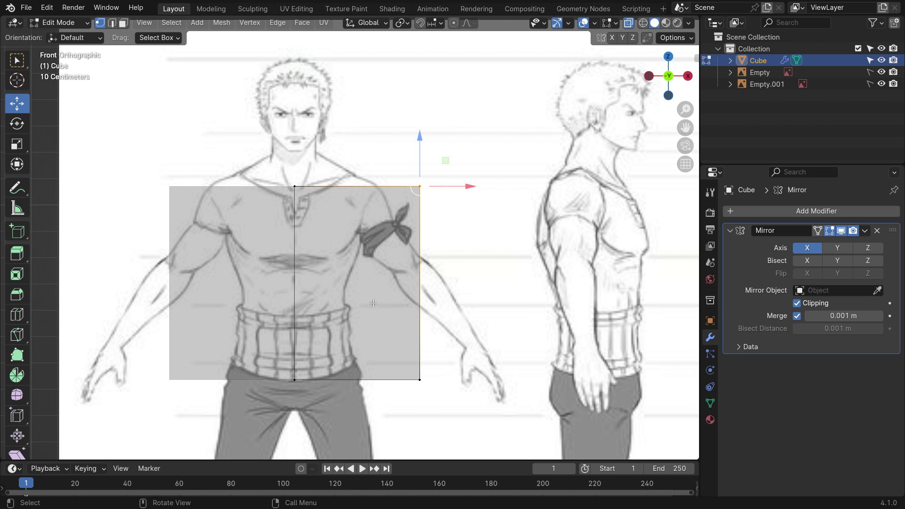
# Step: Add three evenly spaced horizontal loop cuts to the half cube and clear the selection
pyautogui.keyDown('shift'); pyautogui.moveTo(338, 308); pyautogui.dragTo(333, 269, button='middle'); pyautogui.keyUp('shift')
pyautogui.scroll(1, 294, 254)
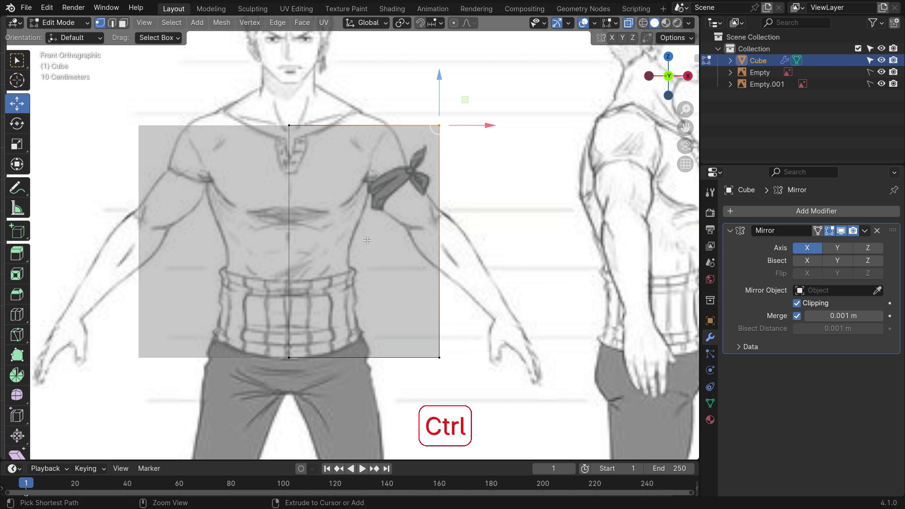
pyautogui.hotkey('ctrl', 'r')
pyautogui.scroll(1, 299, 215)
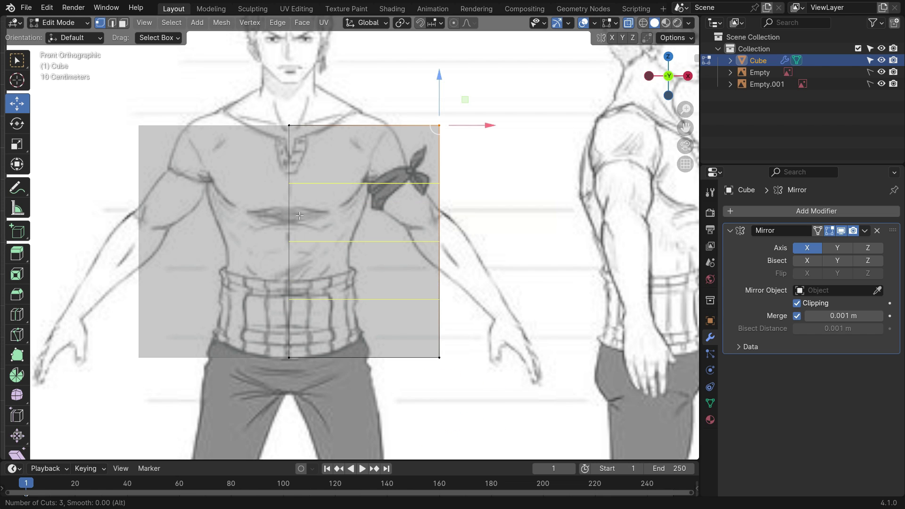
pyautogui.click(300, 215)
pyautogui.rightClick(300, 215)
pyautogui.click(497, 215)
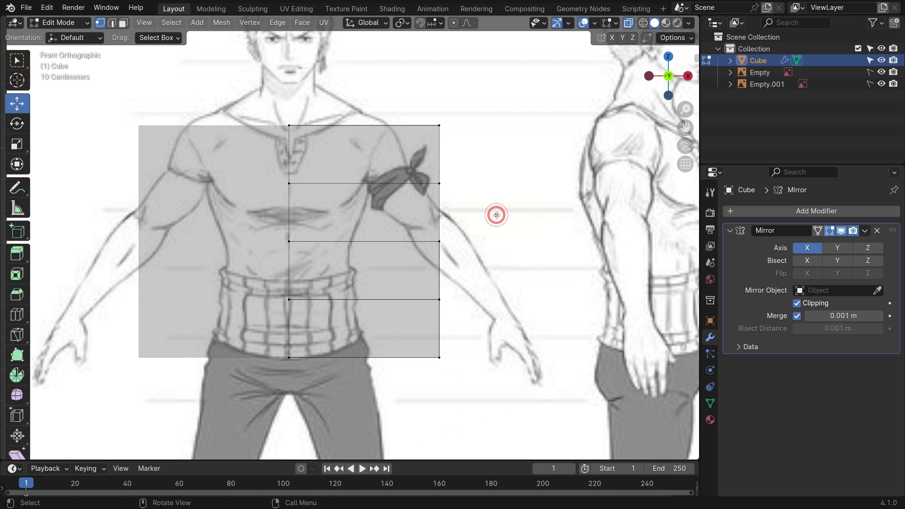
# Step: Try pulling the uppermost loop cut's outer vertices inward along X to the armpit, inspect the shape with X-ray off, and undo the move
pyautogui.moveTo(491, 210); pyautogui.dragTo(423, 185)
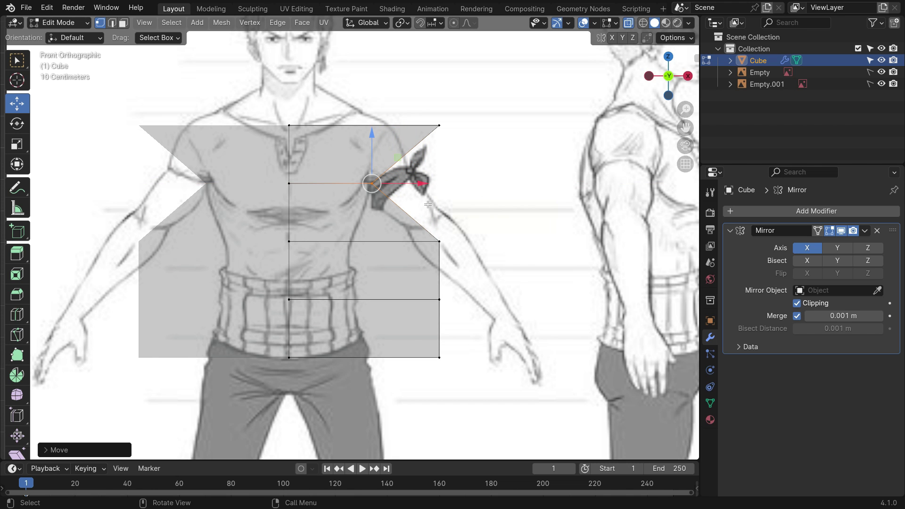
pyautogui.moveTo(440, 235)
pyautogui.mouseDown(button='middle')
pyautogui.moveTo(411, 242)
pyautogui.moveTo(424, 239)
pyautogui.mouseUp(button='middle')
pyautogui.hotkey('alt', 'z')
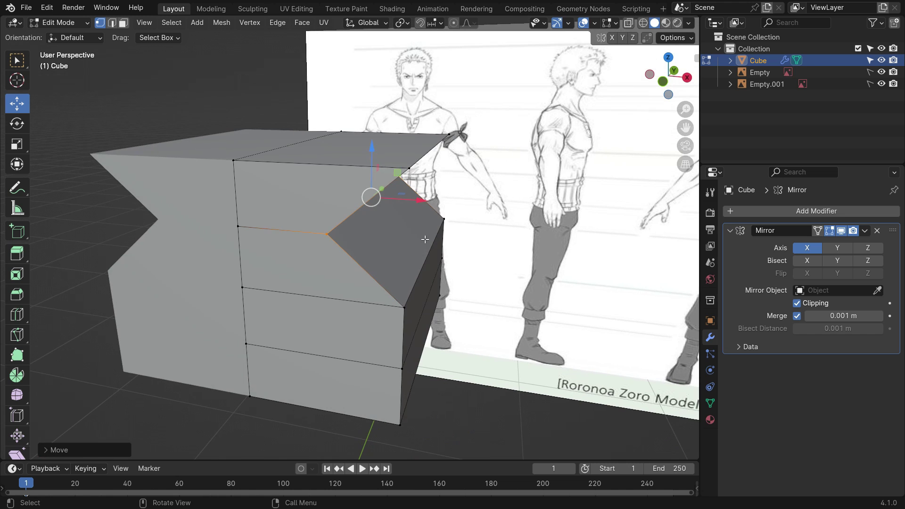
pyautogui.hotkey('ctrl', 'z')
pyautogui.press('KP_1')
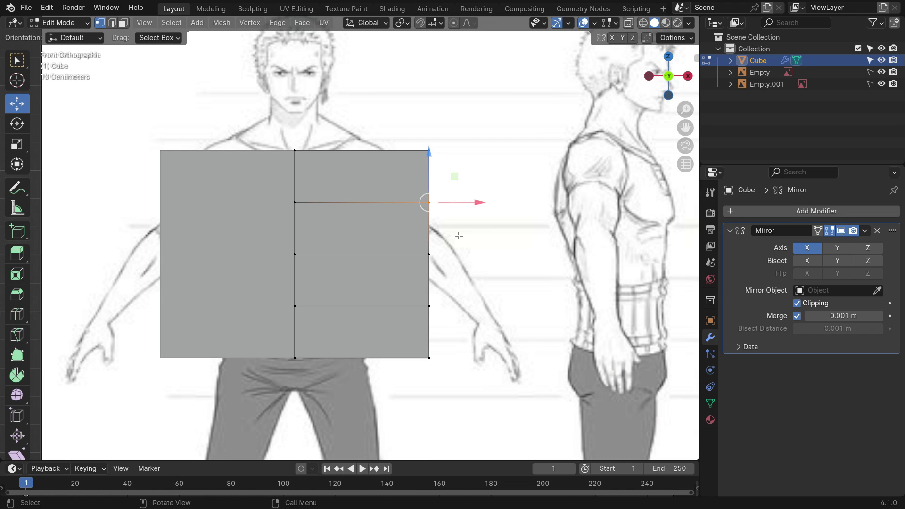
# Step: Try pulling the uppermost loop cut's front outer vertex inward along X, inspect the half cube with X-ray off, and undo the move
pyautogui.hotkey('alt', 'z')
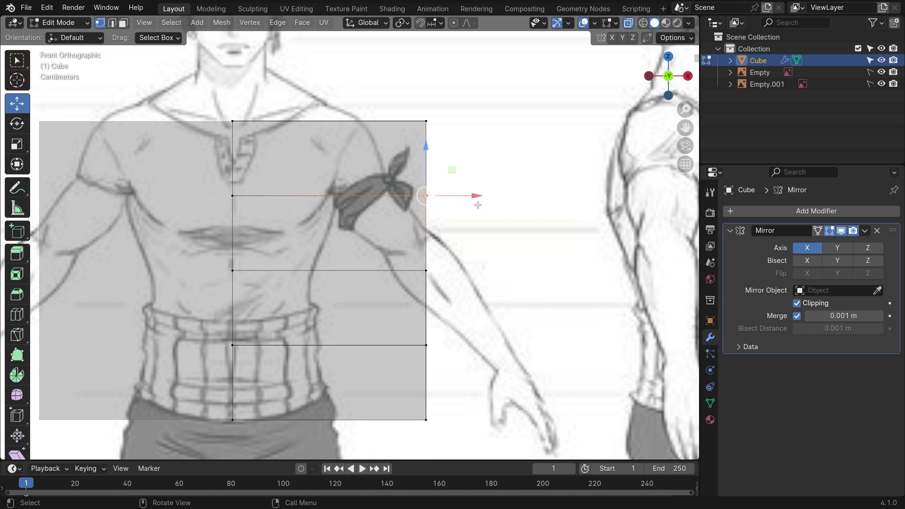
pyautogui.moveTo(472, 196); pyautogui.dragTo(383, 198)
pyautogui.moveTo(475, 220); pyautogui.dragTo(427, 241, button='middle')
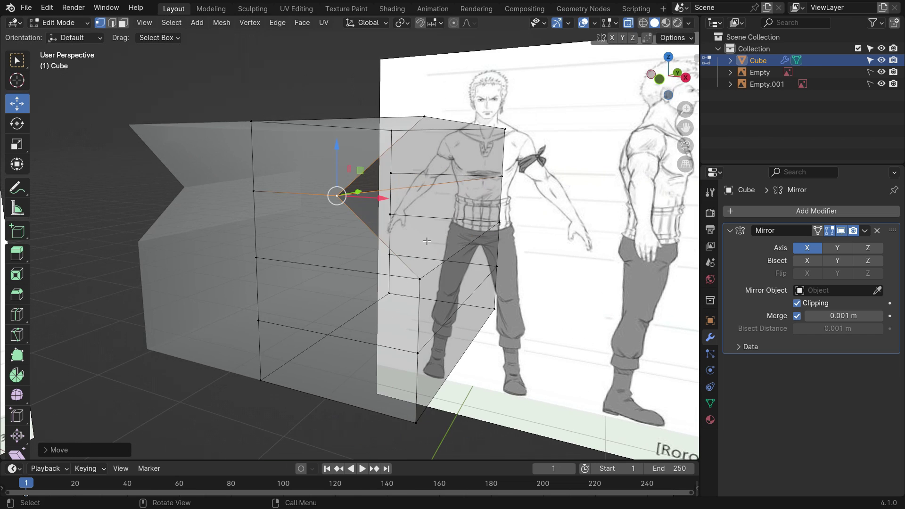
pyautogui.hotkey('alt', 'z')
pyautogui.moveTo(446, 207); pyautogui.dragTo(448, 226, button='middle')
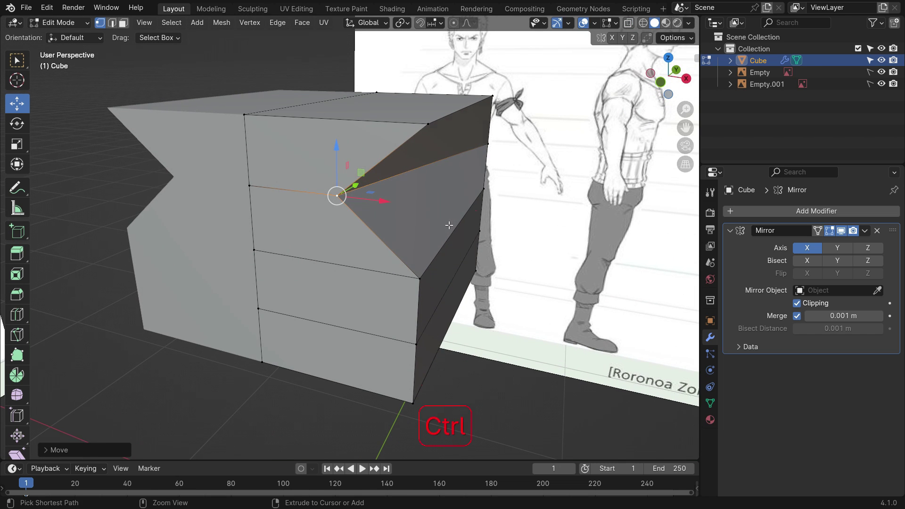
pyautogui.hotkey('ctrl', 'z')
pyautogui.press('KP_1')
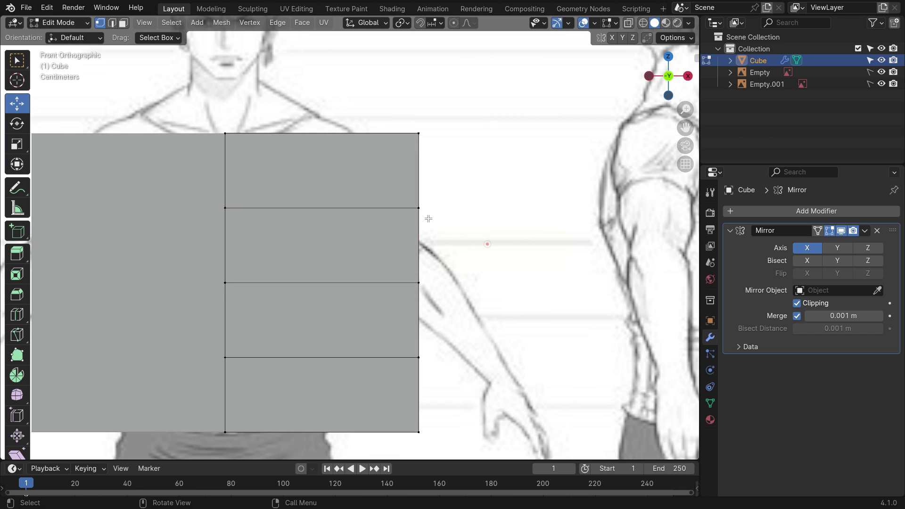
# Step: Try the same inward X move with X-ray off in front view, inspect the dent in perspective, and undo it
pyautogui.press('g')
pyautogui.press('x')
pyautogui.click(373, 218)
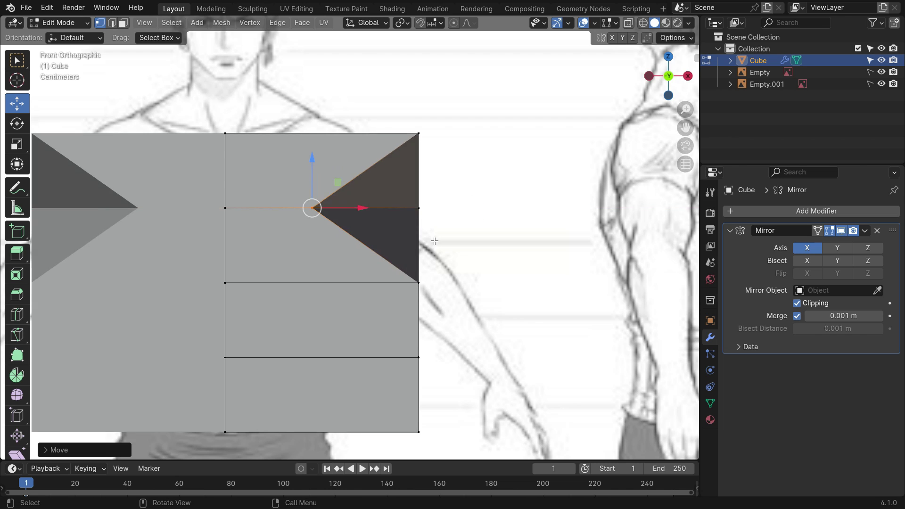
pyautogui.scroll(-3, 373, 218)
pyautogui.moveTo(373, 218); pyautogui.dragTo(415, 249, button='middle')
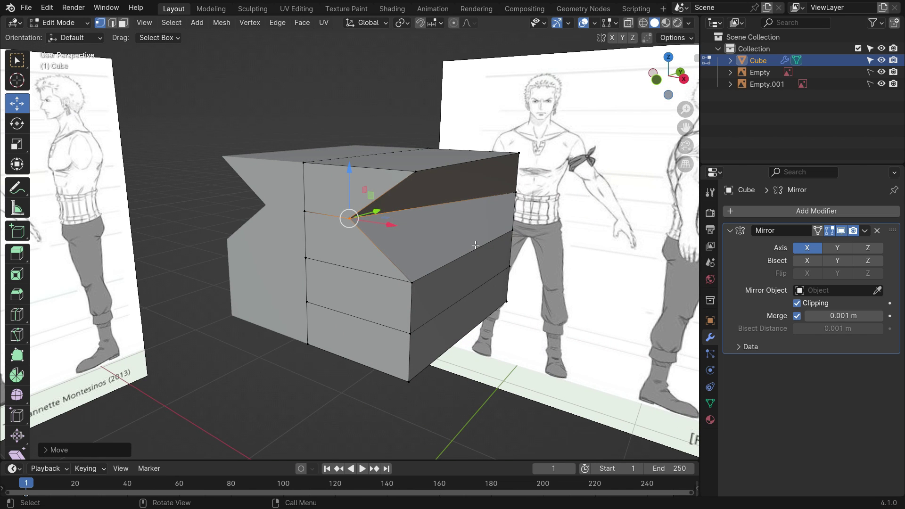
pyautogui.press('KP_1')
pyautogui.hotkey('ctrl', 'z')
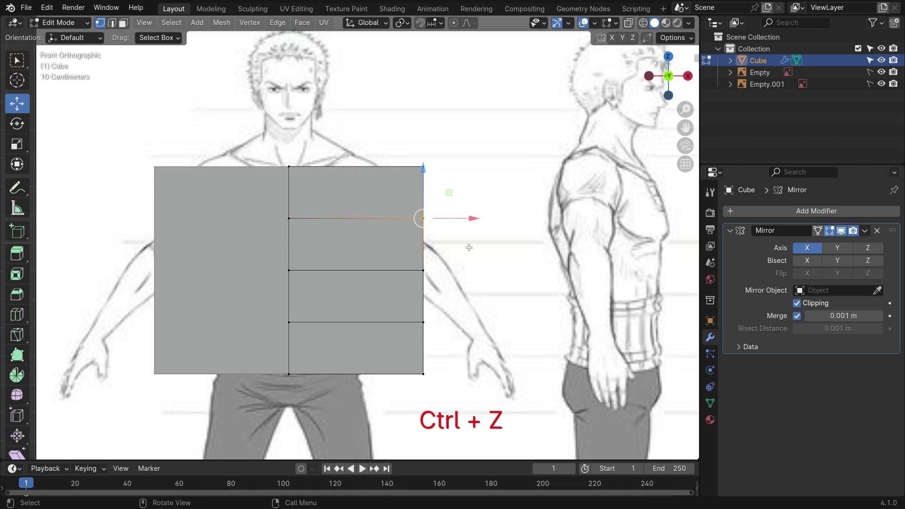
# Step: With X-ray on, pull the three loop cuts' outer vertices inward along X to match the torso outline from armpit to waist
pyautogui.hotkey('alt', 'z')
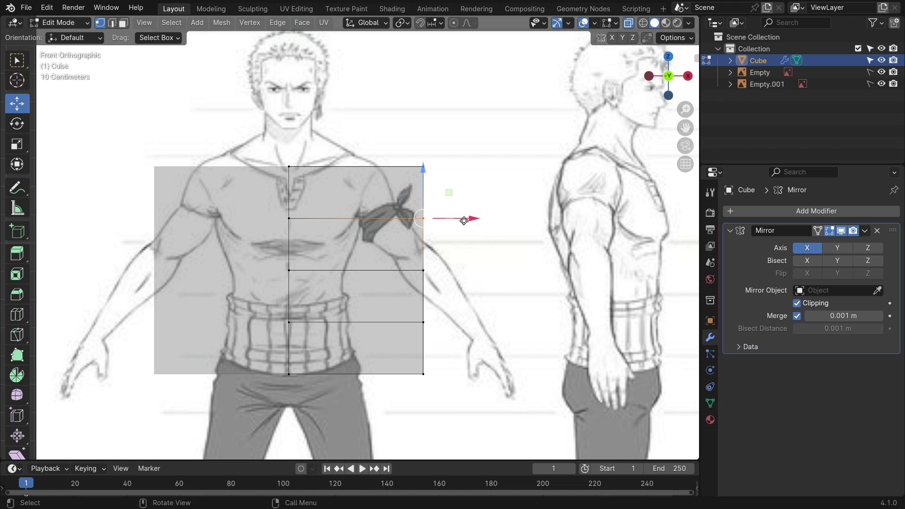
pyautogui.moveTo(464, 221); pyautogui.dragTo(403, 236)
pyautogui.keyDown('shift'); pyautogui.moveTo(416, 251); pyautogui.dragTo(417, 241, button='middle'); pyautogui.keyUp('shift')
pyautogui.scroll(1, 417, 241)
pyautogui.click(439, 265)
pyautogui.moveTo(488, 271); pyautogui.dragTo(396, 290)
pyautogui.click(439, 328)
pyautogui.moveTo(489, 328); pyautogui.dragTo(401, 345)
# Step: Pull the bottom outer vertices inward along X to the hip and the top outer vertices inward to the shoulder
pyautogui.click(439, 391)
pyautogui.moveTo(489, 391); pyautogui.dragTo(414, 399)
pyautogui.click(426, 129)
pyautogui.moveTo(492, 142); pyautogui.dragTo(437, 154)
pyautogui.scroll(-3, 448, 233)
pyautogui.scroll(3, 448, 233)
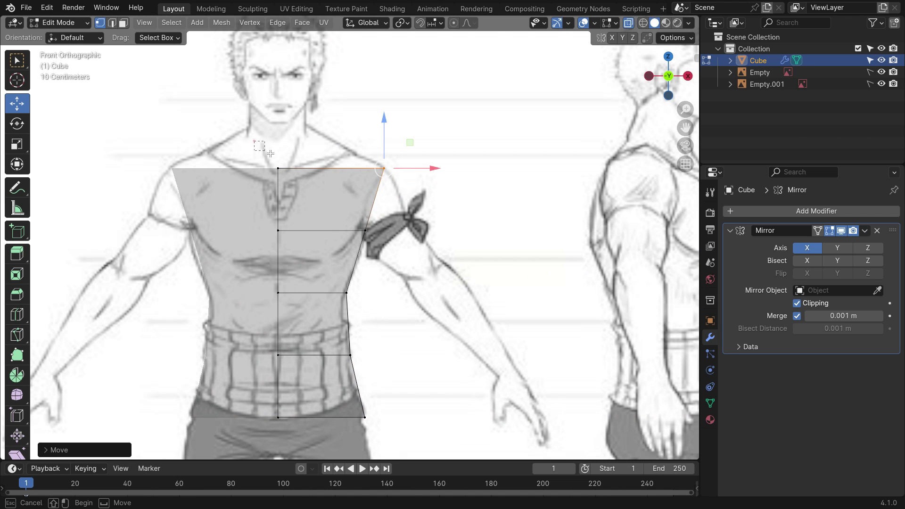
# Step: Extrude the top face up to the neck and move its outer vertices inward along X to the neck's width
pyautogui.moveTo(423, 194); pyautogui.dragTo(424, 195)
pyautogui.press('e')
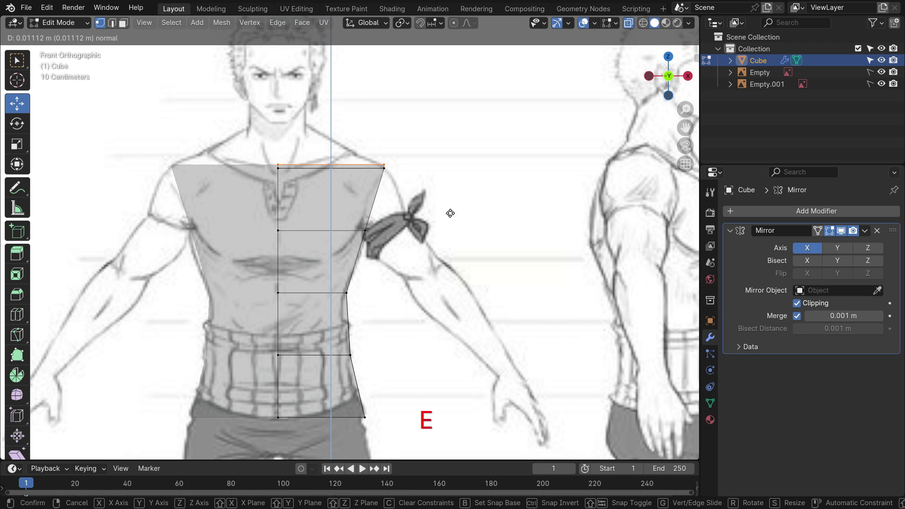
pyautogui.click(448, 179)
pyautogui.click(464, 203)
pyautogui.press('g')
pyautogui.press('x')
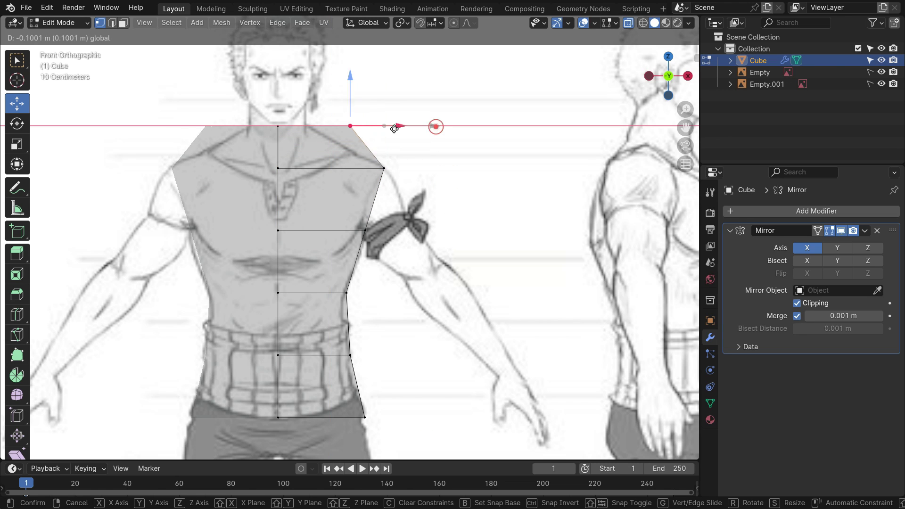
pyautogui.click(452, 173)
# Step: In the right side view, pull the neck and shoulder rows' front and back vertices along Y onto the reference profile
pyautogui.press('KP_3')
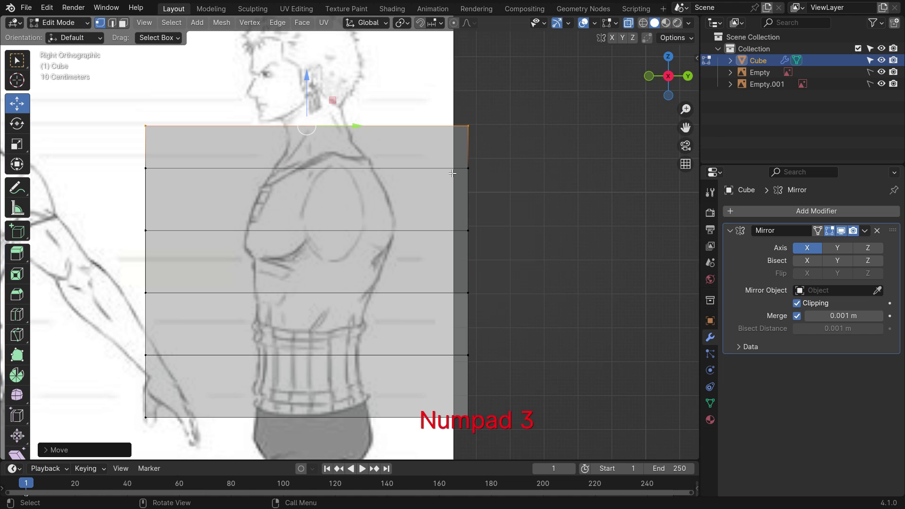
pyautogui.click(561, 179)
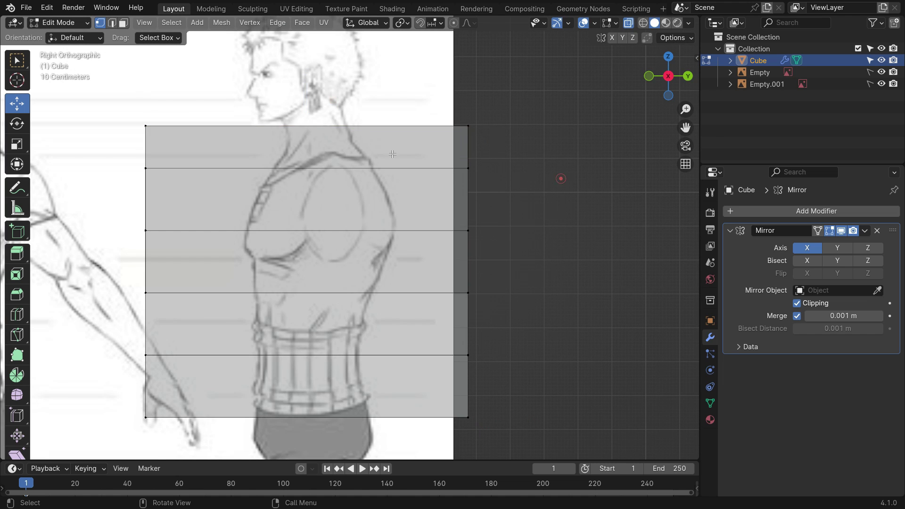
pyautogui.moveTo(186, 147); pyautogui.dragTo(186, 147)
pyautogui.moveTo(197, 126); pyautogui.dragTo(333, 165)
pyautogui.moveTo(426, 105); pyautogui.dragTo(395, 144)
pyautogui.moveTo(109, 156); pyautogui.dragTo(325, 190)
pyautogui.moveTo(453, 146); pyautogui.dragTo(427, 186)
# Step: Pull the front and back vertices of the chest and upper waist rows along Y onto the side reference profile
pyautogui.moveTo(126, 198); pyautogui.dragTo(165, 250)
pyautogui.moveTo(192, 233); pyautogui.dragTo(298, 238)
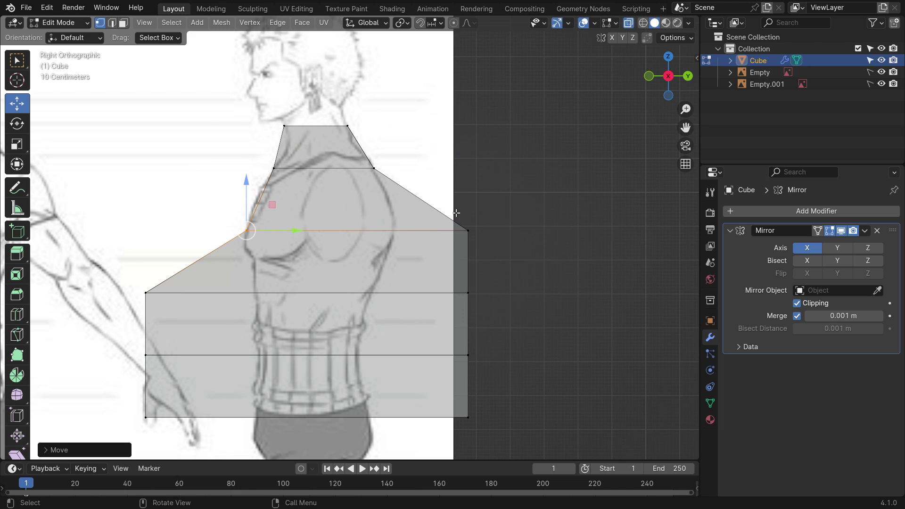
pyautogui.moveTo(453, 213); pyautogui.dragTo(495, 255)
pyautogui.moveTo(512, 232); pyautogui.dragTo(430, 232)
pyautogui.moveTo(118, 271); pyautogui.dragTo(290, 292)
pyautogui.moveTo(443, 276); pyautogui.dragTo(429, 306)
# Step: Align the lowest loop cut's and bottom edge's front and back vertices along Y with the side reference, and check the torso with X-ray off
pyautogui.moveTo(125, 332); pyautogui.dragTo(192, 364)
pyautogui.moveTo(194, 354); pyautogui.dragTo(308, 355)
pyautogui.moveTo(434, 332); pyautogui.dragTo(514, 377)
pyautogui.moveTo(519, 356); pyautogui.dragTo(409, 376)
pyautogui.moveTo(101, 392); pyautogui.dragTo(186, 431)
pyautogui.moveTo(194, 419); pyautogui.dragTo(304, 417)
pyautogui.moveTo(420, 382); pyautogui.dragTo(491, 436)
pyautogui.moveTo(513, 418); pyautogui.dragTo(410, 423)
pyautogui.scroll(-3, 410, 422)
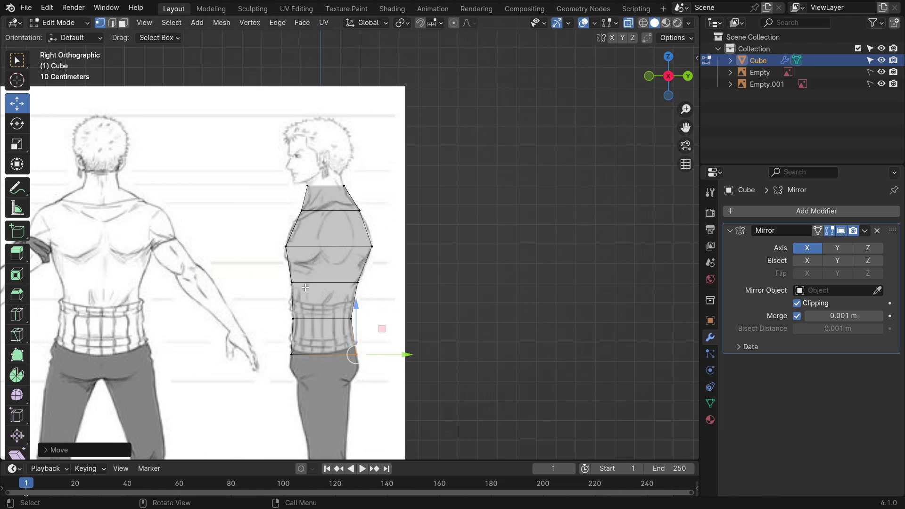
pyautogui.moveTo(324, 296); pyautogui.dragTo(388, 307, button='middle')
pyautogui.hotkey('alt', 'z')
pyautogui.scroll(2, 395, 290)
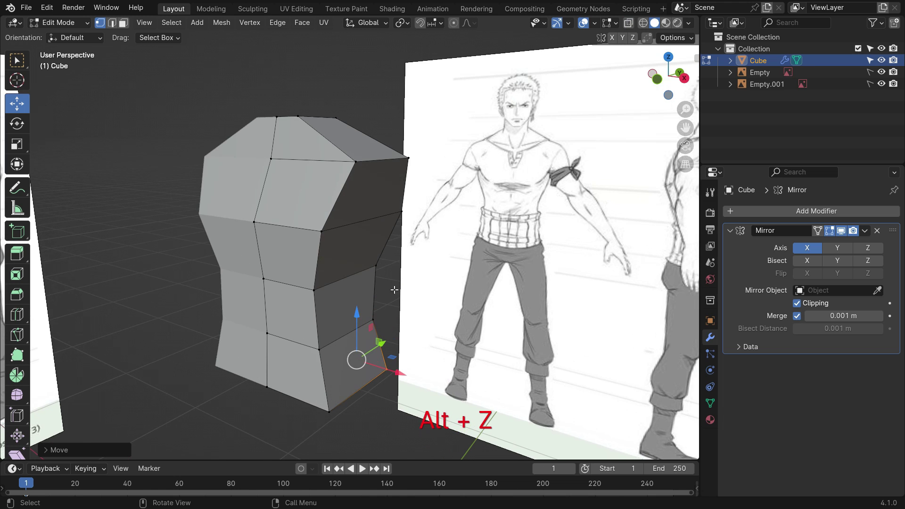
# Step: In front view with X-ray on, select the torso's bottom face and extrude it down about 0.11 m to the crotch
pyautogui.press('KP_1')
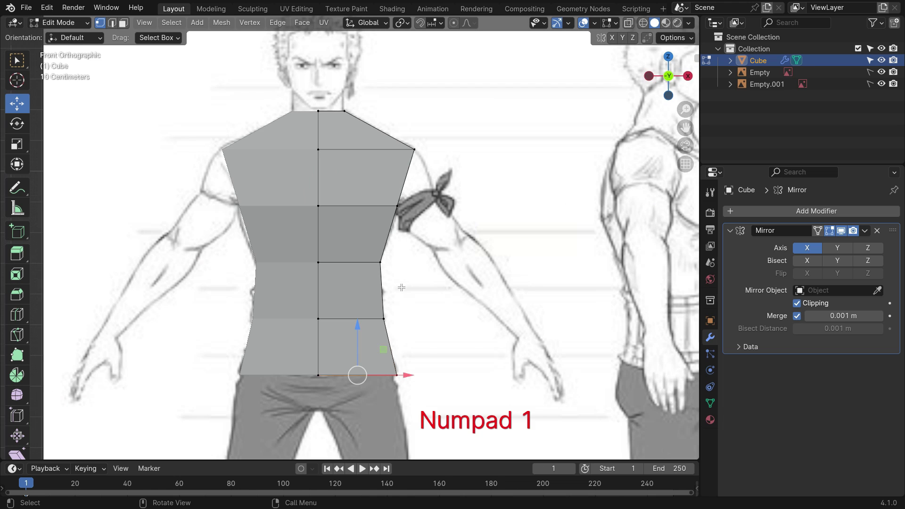
pyautogui.keyDown('shift'); pyautogui.moveTo(401, 288); pyautogui.dragTo(400, 228, button='middle'); pyautogui.keyUp('shift')
pyautogui.hotkey('alt', 'z')
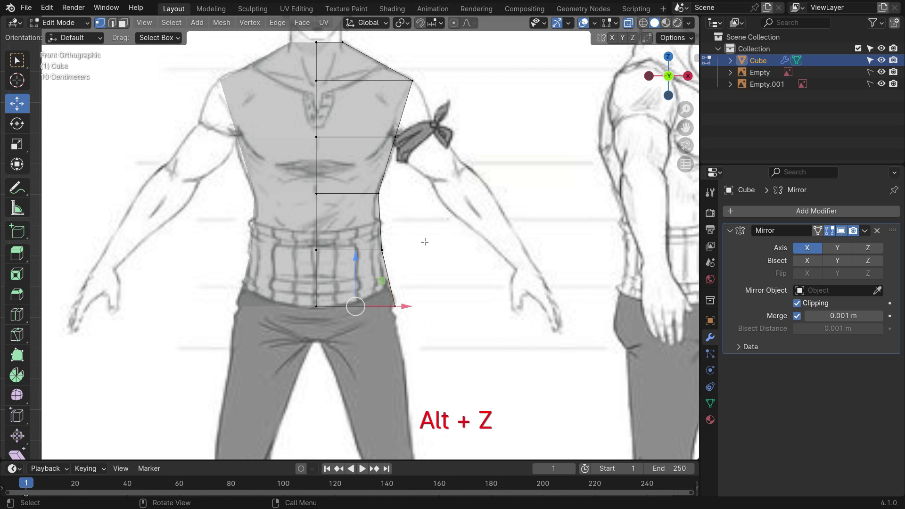
pyautogui.scroll(-1, 424, 232)
pyautogui.moveTo(422, 317); pyautogui.dragTo(422, 318)
pyautogui.scroll(2, 421, 348)
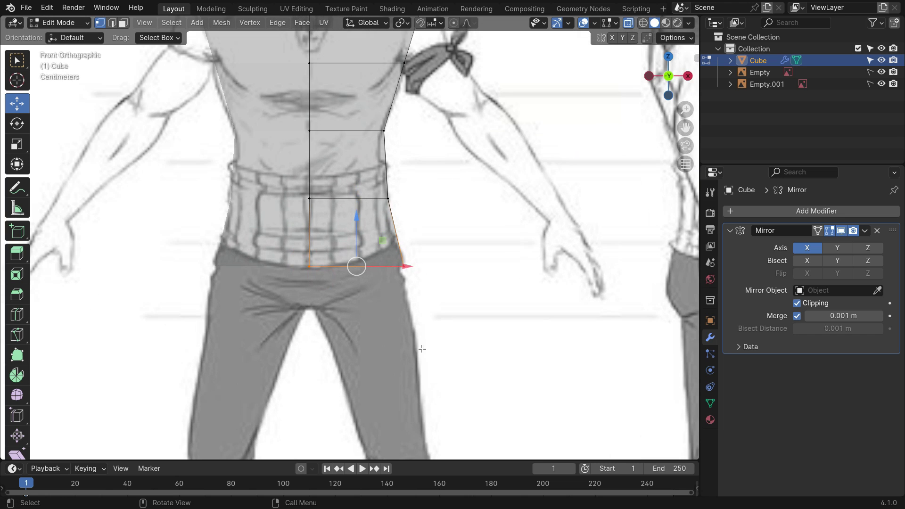
pyautogui.press('e')
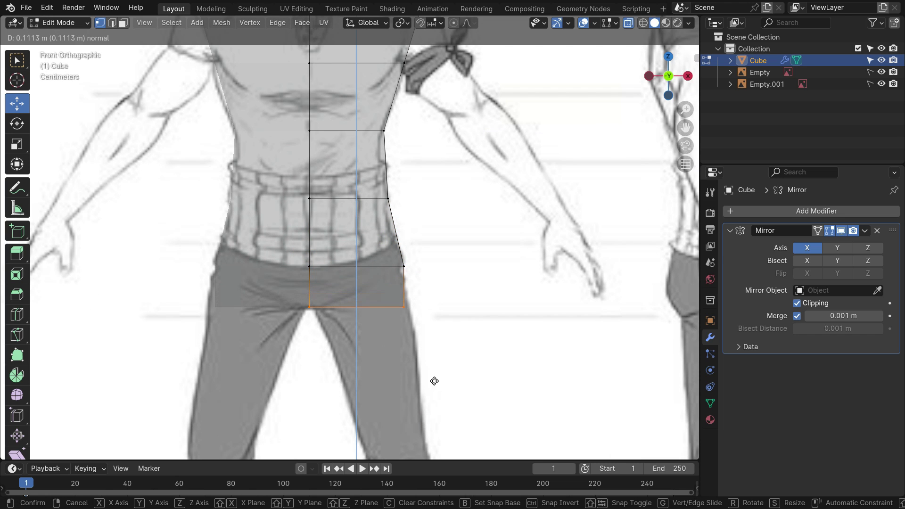
pyautogui.click(434, 381)
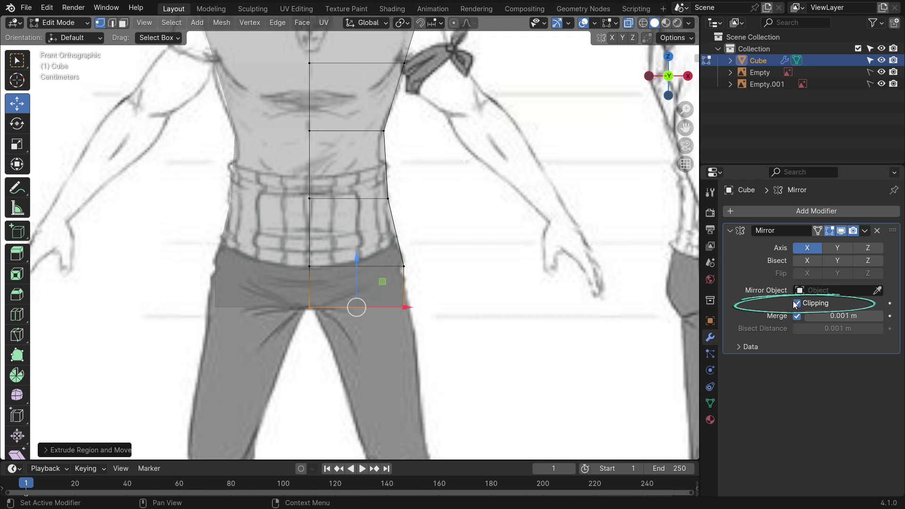
# Step: Turn off Clipping on the Mirror modifier and extrude the crotch-level bottom face down to the knee
pyautogui.scroll(-5, 442, 286)
pyautogui.scroll(4, 461, 359)
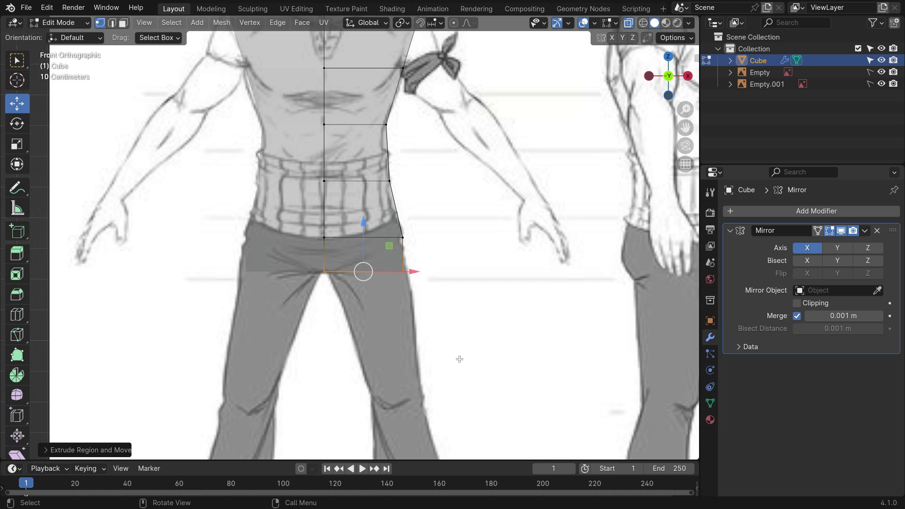
pyautogui.press('e')
pyautogui.click(485, 51)
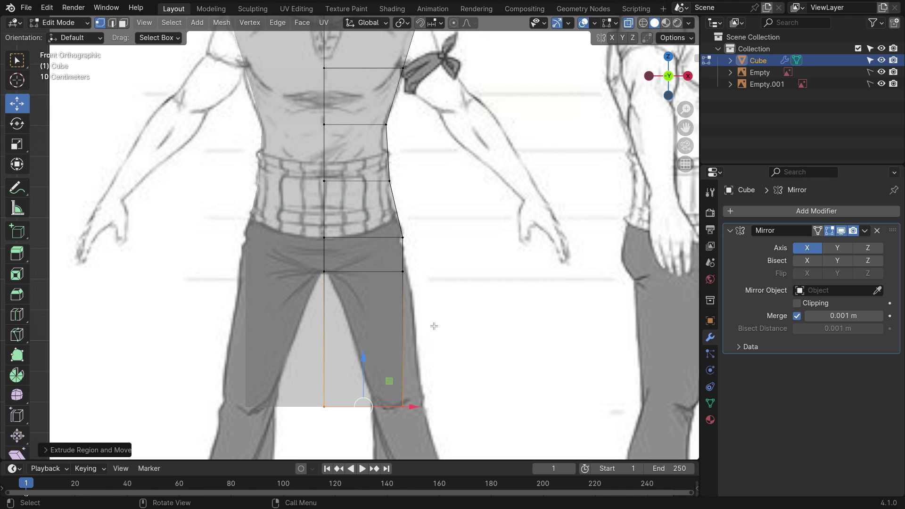
# Step: Shift the extruded leg end outward along X and pull its outer vertices back in to match the knee's width
pyautogui.keyDown('shift'); pyautogui.moveTo(434, 327); pyautogui.dragTo(416, 228, button='middle'); pyautogui.keyUp('shift')
pyautogui.moveTo(402, 302)
pyautogui.mouseDown()
pyautogui.moveTo(440, 300)
pyautogui.moveTo(409, 298)
pyautogui.mouseUp()
pyautogui.click(460, 325)
pyautogui.click(420, 286)
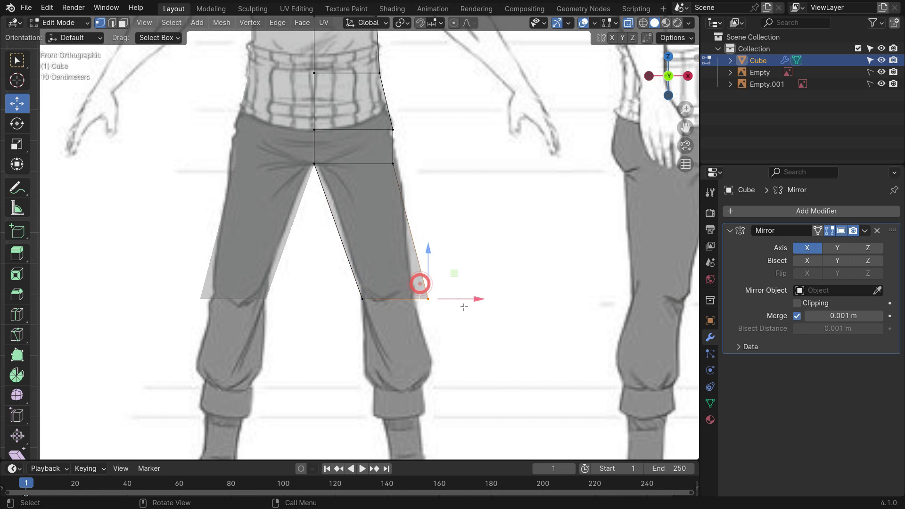
pyautogui.moveTo(476, 299); pyautogui.dragTo(464, 301)
pyautogui.click(480, 320)
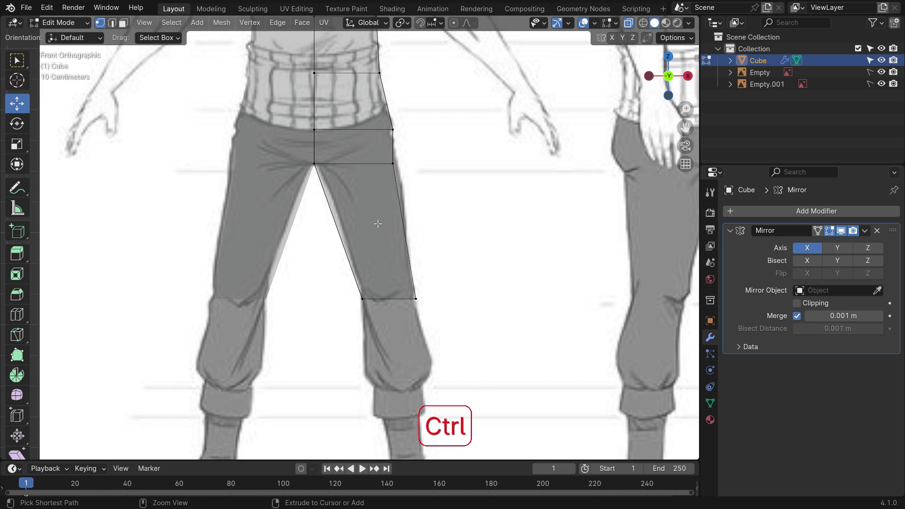
# Step: Add two evenly spaced loop cuts across the thigh and clear the selection
pyautogui.hotkey('ctrl', 'r')
pyautogui.scroll(1, 378, 224)
pyautogui.click(378, 224)
pyautogui.rightClick(378, 223)
pyautogui.click(447, 222)
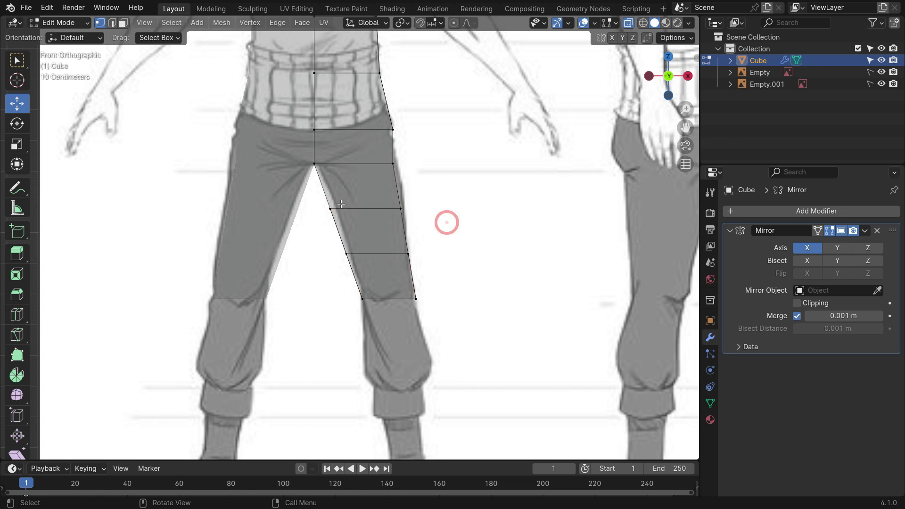
# Step: Adjust the vertices of the thigh loop cuts and the crotch-level row's outer side along X to follow the trouser outline
pyautogui.scroll(2, 341, 204)
pyautogui.click(314, 192)
pyautogui.moveTo(375, 211); pyautogui.dragTo(387, 215)
pyautogui.moveTo(411, 199); pyautogui.dragTo(441, 220)
pyautogui.moveTo(475, 212); pyautogui.dragTo(479, 212)
pyautogui.moveTo(407, 138); pyautogui.dragTo(473, 150)
pyautogui.click(493, 197)
pyautogui.scroll(-3, 376, 231)
pyautogui.scroll(3, 388, 285)
pyautogui.moveTo(390, 236); pyautogui.dragTo(394, 236)
# Step: Extrude the knee end down about 0.79 m to the ground and shift it outward along X over the boot
pyautogui.keyDown('shift'); pyautogui.moveTo(386, 310); pyautogui.dragTo(393, 221, button='middle'); pyautogui.keyUp('shift')
pyautogui.scroll(-3, 381, 183)
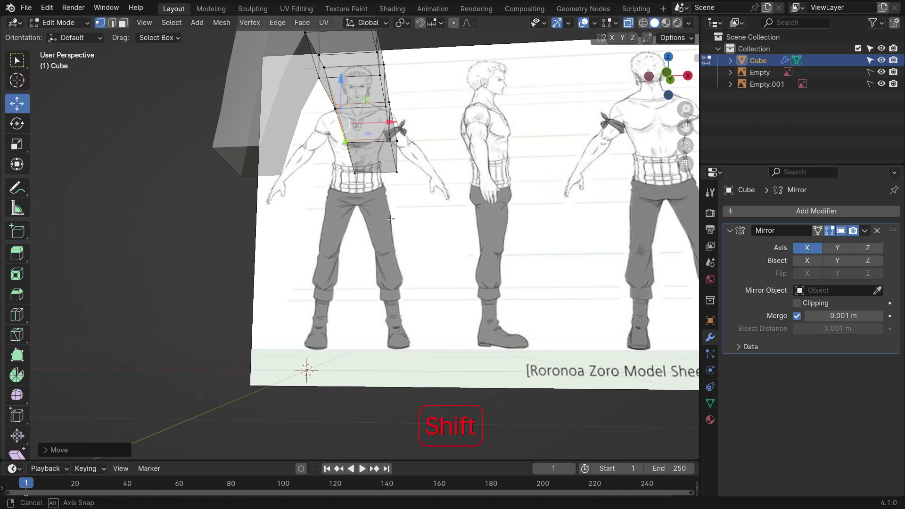
pyautogui.press('KP_1')
pyautogui.keyDown('shift'); pyautogui.moveTo(435, 291); pyautogui.dragTo(407, 257, button='middle'); pyautogui.keyUp('shift')
pyautogui.moveTo(300, 103); pyautogui.dragTo(402, 149)
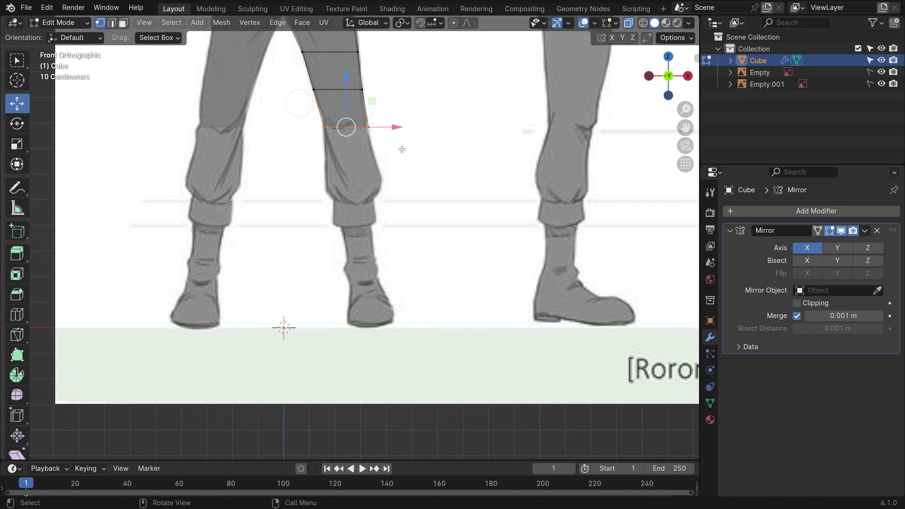
pyautogui.press('e')
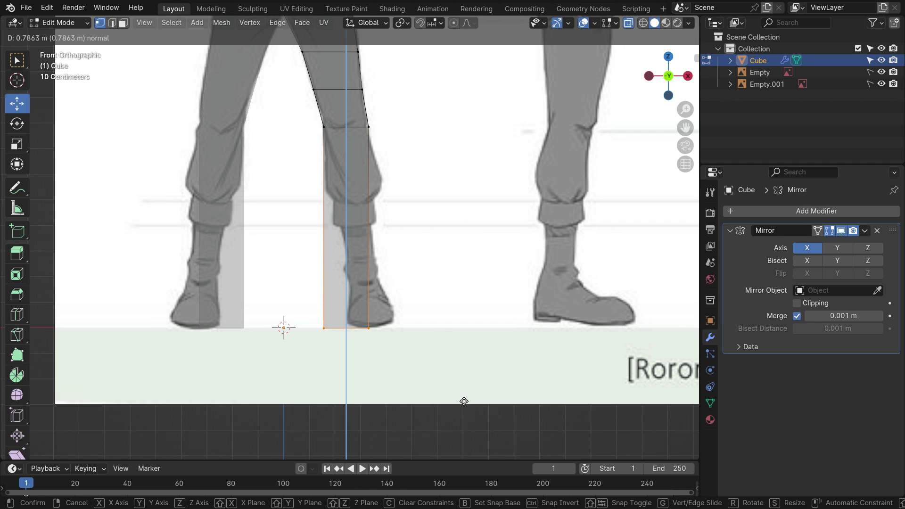
pyautogui.click(464, 401)
pyautogui.moveTo(394, 328)
pyautogui.mouseDown()
pyautogui.moveTo(420, 327)
pyautogui.moveTo(395, 328)
pyautogui.mouseUp()
# Step: Add three evenly spaced loop cuts to the lower leg and clear the selection
pyautogui.hotkey('ctrl', 'r')
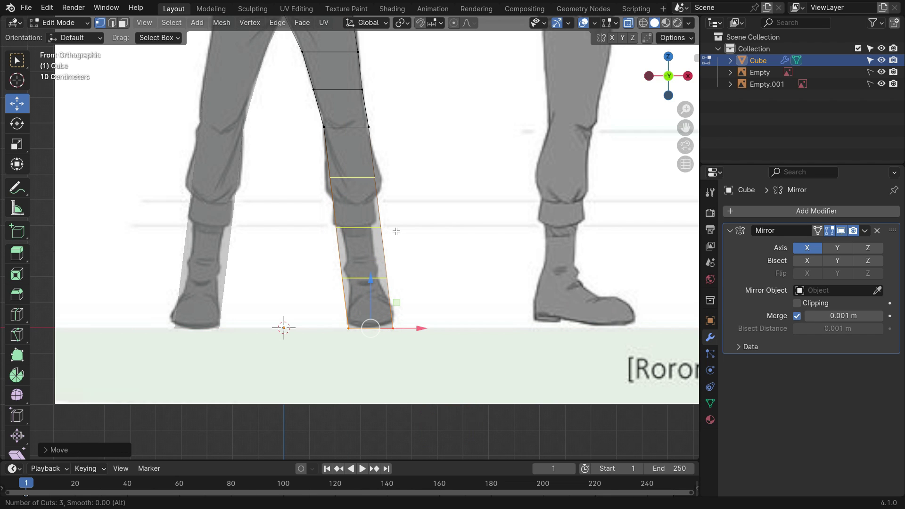
pyautogui.click(396, 231)
pyautogui.click(446, 222)
# Step: Move the inner and outer vertices of the loop just below the knee along X to the trouser outline
pyautogui.scroll(2, 365, 179)
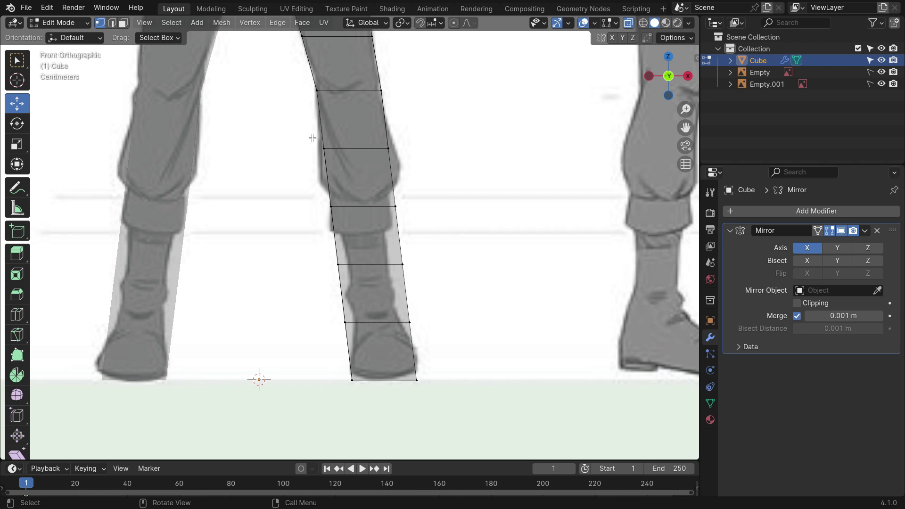
pyautogui.moveTo(368, 150); pyautogui.dragTo(364, 150)
pyautogui.moveTo(370, 134); pyautogui.dragTo(444, 150)
pyautogui.click(369, 189)
# Step: Add a loop cut just above the trouser cuff and widen its inner and outer vertices along X to the trouser bulge
pyautogui.hotkey('ctrl', 'r')
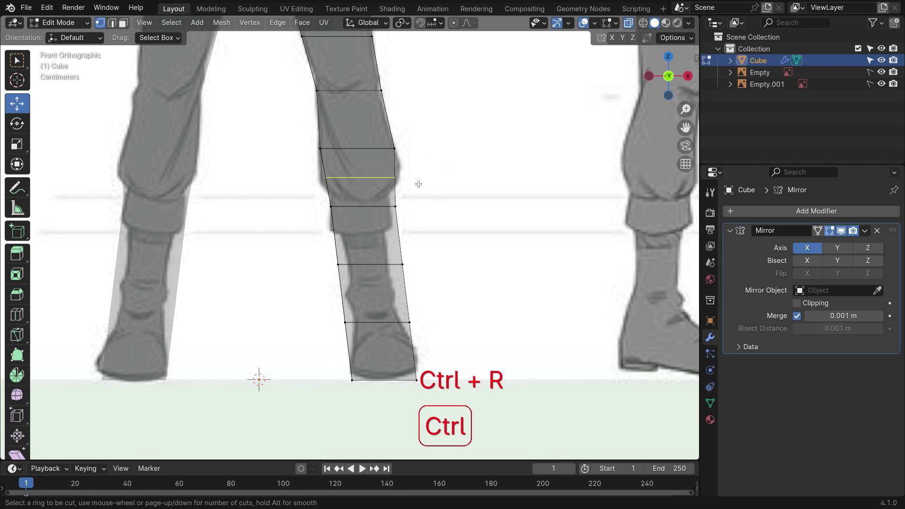
pyautogui.click(401, 192)
pyautogui.click(401, 193)
pyautogui.moveTo(312, 173); pyautogui.dragTo(367, 187)
pyautogui.moveTo(388, 179); pyautogui.dragTo(450, 187)
pyautogui.click(448, 232)
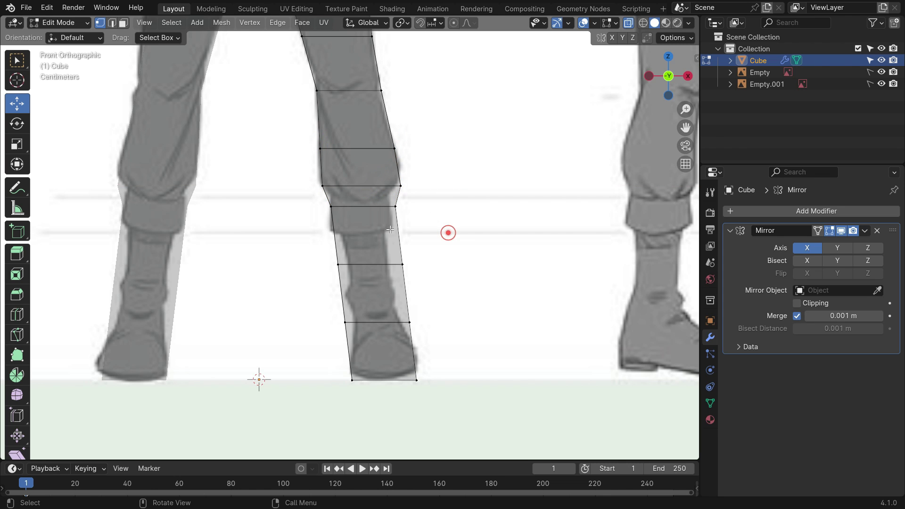
# Step: Edge-slide the next loop up to the cuff's top edge and pull its inner and outer vertices in to the cuff's width
pyautogui.press('g')
pyautogui.press('g')
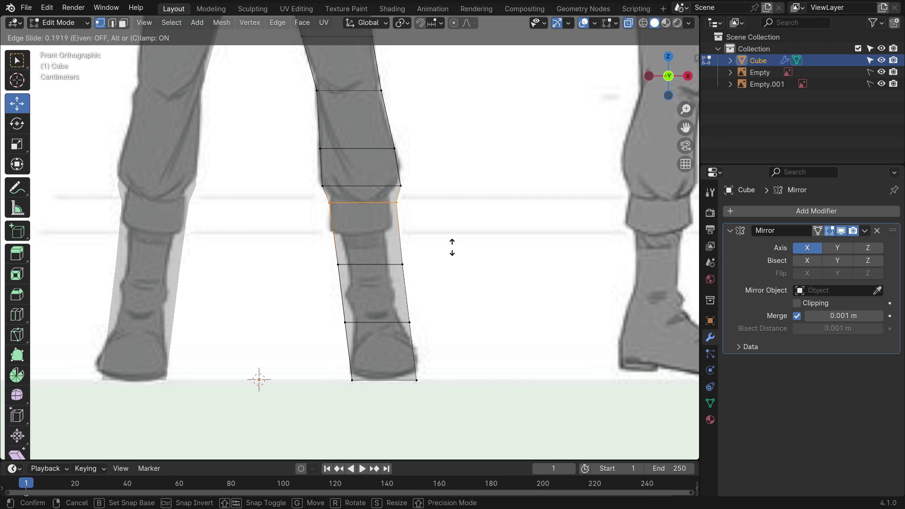
pyautogui.click(449, 236)
pyautogui.click(449, 234)
pyautogui.scroll(2, 440, 205)
pyautogui.moveTo(366, 188); pyautogui.dragTo(390, 204)
pyautogui.moveTo(427, 197); pyautogui.dragTo(414, 198)
pyautogui.moveTo(266, 194); pyautogui.dragTo(302, 203)
# Step: Add a loop cut at the bottom edge of the trouser cuff and clear the selection
pyautogui.keyDown('shift'); pyautogui.moveTo(412, 268); pyautogui.dragTo(415, 258, button='middle'); pyautogui.keyUp('shift')
pyautogui.hotkey('ctrl', 'r')
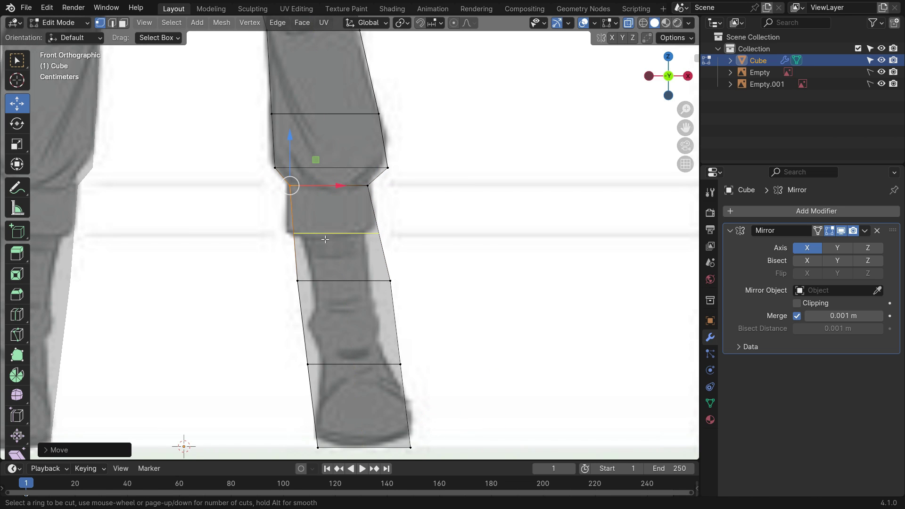
pyautogui.click(445, 244)
pyautogui.rightClick(445, 244)
pyautogui.click(444, 245)
# Step: Pull the inner and outer vertices of the loop below the cuff in along X to the boot shaft's width
pyautogui.moveTo(283, 266); pyautogui.dragTo(311, 295)
pyautogui.moveTo(351, 282); pyautogui.dragTo(366, 283)
pyautogui.moveTo(375, 267); pyautogui.dragTo(418, 291)
pyautogui.click(424, 294)
# Step: Move the ankle loop's inner and outer vertices along X to the boot outline and clear the selection
pyautogui.scroll(-1, 334, 327)
pyautogui.keyDown('shift'); pyautogui.moveTo(334, 326); pyautogui.dragTo(322, 297, button='middle'); pyautogui.keyUp('shift')
pyautogui.moveTo(350, 315); pyautogui.dragTo(360, 314)
pyautogui.moveTo(363, 299); pyautogui.dragTo(405, 312)
pyautogui.keyDown('shift'); pyautogui.moveTo(418, 303); pyautogui.dragTo(428, 268, button='middle'); pyautogui.keyUp('shift')
pyautogui.moveTo(376, 321); pyautogui.dragTo(429, 355)
pyautogui.click(432, 279)
pyautogui.scroll(-1, 330, 345)
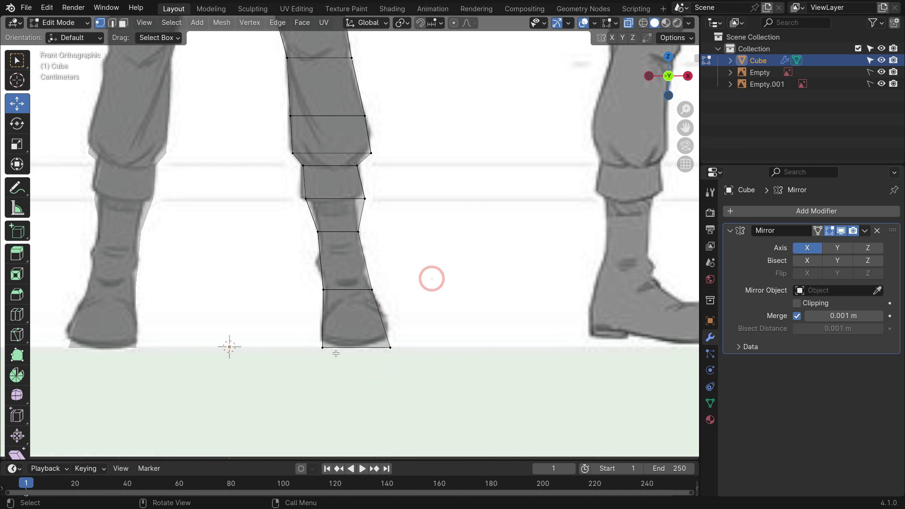
# Step: Add a loop cut between the cuff and the boot-shaft loop and narrow it along X to the boot's width
pyautogui.scroll(2, 289, 199)
pyautogui.moveTo(297, 188); pyautogui.dragTo(411, 241)
pyautogui.scroll(-1, 354, 285)
pyautogui.scroll(2, 350, 244)
pyautogui.hotkey('ctrl', 'r')
pyautogui.click(347, 242)
pyautogui.click(299, 244)
pyautogui.moveTo(451, 220); pyautogui.dragTo(439, 222)
pyautogui.scroll(-5, 356, 359)
pyautogui.click(418, 333)
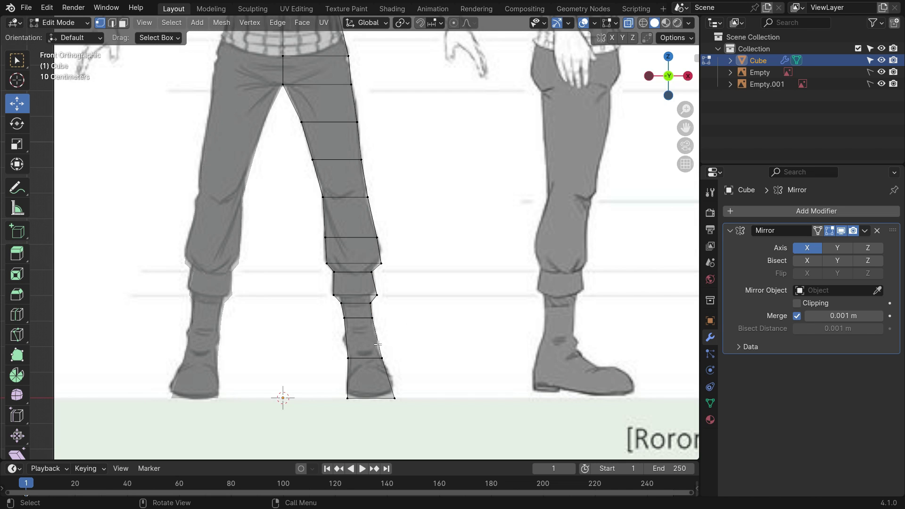
# Step: In side view, fit the front and back vertices of the hip and upper-thigh loops to the trouser outline along Y
pyautogui.press('KP_3')
pyautogui.scroll(-3, 363, 376)
pyautogui.scroll(5, 370, 215)
pyautogui.moveTo(264, 183); pyautogui.dragTo(297, 212)
pyautogui.moveTo(331, 198); pyautogui.dragTo(337, 197)
pyautogui.moveTo(384, 181); pyautogui.dragTo(425, 215)
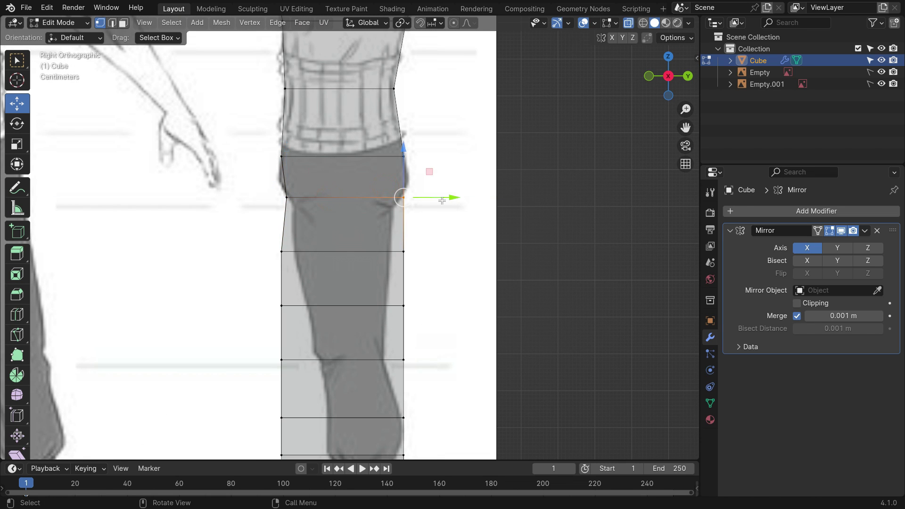
pyautogui.moveTo(334, 252); pyautogui.dragTo(346, 252)
pyautogui.moveTo(396, 230); pyautogui.dragTo(438, 251)
# Step: Move the front and back vertices of the lower-thigh and knee loops along Y to the trouser outline
pyautogui.scroll(-3, 257, 258)
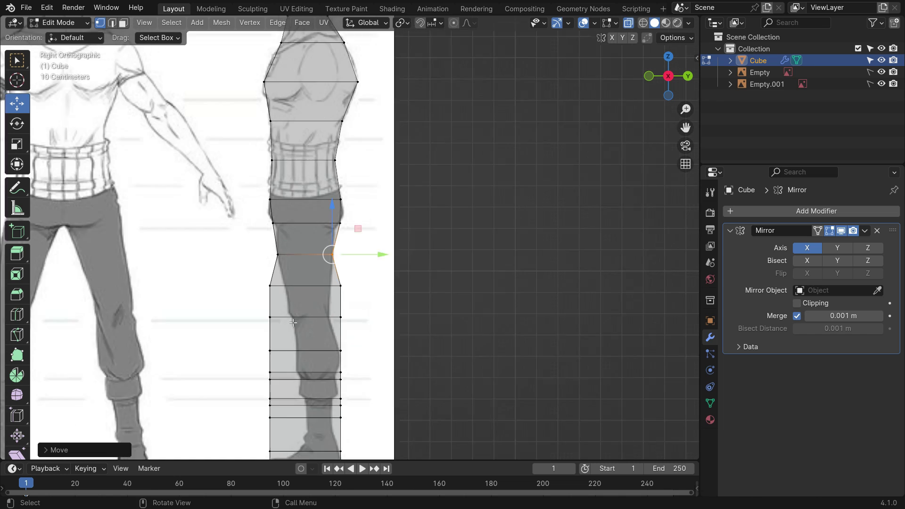
pyautogui.scroll(3, 295, 322)
pyautogui.moveTo(238, 242); pyautogui.dragTo(271, 278)
pyautogui.moveTo(304, 259); pyautogui.dragTo(407, 263)
pyautogui.moveTo(231, 298); pyautogui.dragTo(335, 313)
pyautogui.moveTo(356, 297); pyautogui.dragTo(404, 313)
# Step: Pull the front vertices of the below-knee, trouser-bulge and cuff-top loops back along Y to the trouser outline
pyautogui.scroll(-7, 331, 291)
pyautogui.scroll(7, 338, 327)
pyautogui.press('KP_3')
pyautogui.keyDown('shift'); pyautogui.moveTo(340, 372); pyautogui.dragTo(339, 285, button='middle'); pyautogui.keyUp('shift')
pyautogui.moveTo(198, 183); pyautogui.dragTo(254, 225)
pyautogui.moveTo(285, 200); pyautogui.dragTo(333, 207)
pyautogui.moveTo(219, 225); pyautogui.dragTo(254, 248)
pyautogui.moveTo(285, 237); pyautogui.dragTo(330, 237)
pyautogui.moveTo(220, 239); pyautogui.dragTo(254, 271)
pyautogui.moveTo(284, 249); pyautogui.dragTo(338, 249)
# Step: Pull the back vertices of the trouser-bulge and cuff-top loops in along Y to the reference outline
pyautogui.scroll(2, 353, 246)
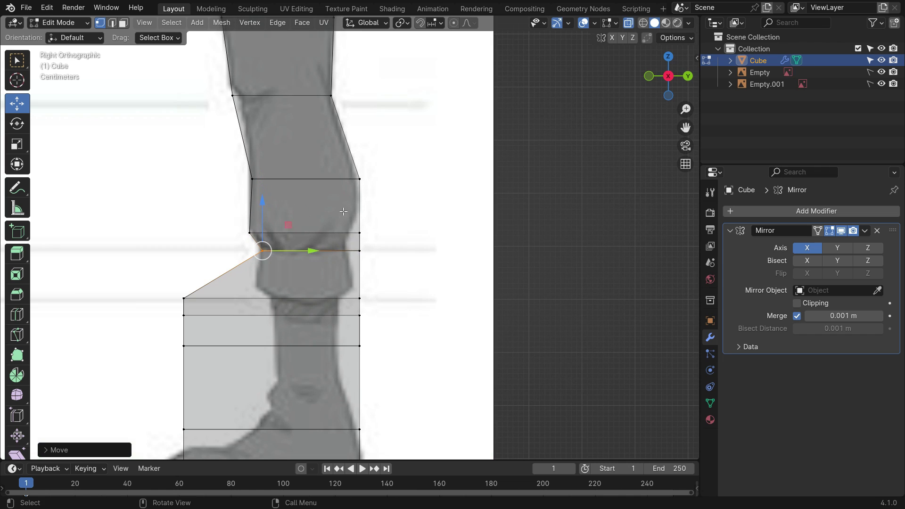
pyautogui.moveTo(343, 212); pyautogui.dragTo(377, 243)
pyautogui.moveTo(405, 234); pyautogui.dragTo(417, 238)
pyautogui.scroll(2, 379, 257)
pyautogui.hotkey('ctrl', 'z')
pyautogui.moveTo(329, 236); pyautogui.dragTo(381, 248)
# Step: Move the cuff-bottom loop's vertices along Y to the cuff's side outline
pyautogui.moveTo(317, 288); pyautogui.dragTo(351, 308)
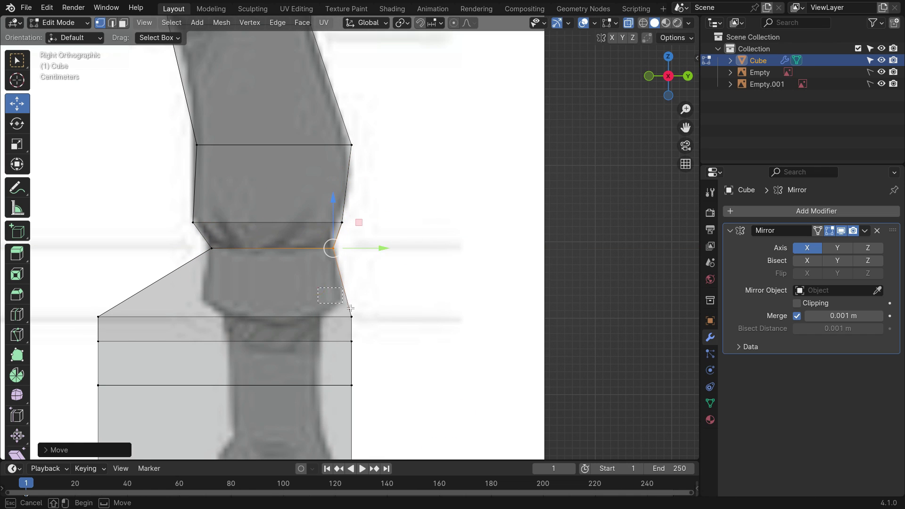
pyautogui.moveTo(108, 325); pyautogui.dragTo(90, 308)
pyautogui.moveTo(145, 316); pyautogui.dragTo(247, 316)
# Step: Pull the front and back vertices of the loop just below the cuff in along Y to the boot shaft
pyautogui.scroll(-1, 245, 317)
pyautogui.moveTo(179, 329); pyautogui.dragTo(147, 314)
pyautogui.moveTo(206, 324); pyautogui.dragTo(319, 325)
pyautogui.moveTo(348, 316); pyautogui.dragTo(377, 332)
pyautogui.moveTo(420, 325); pyautogui.dragTo(394, 325)
# Step: Fit the front and back vertices of the lower boot-shaft loop to the boot outline along Y
pyautogui.scroll(-2, 225, 180)
pyautogui.moveTo(198, 323); pyautogui.dragTo(155, 295)
pyautogui.scroll(2, 308, 308)
pyautogui.moveTo(229, 307); pyautogui.dragTo(349, 323)
pyautogui.moveTo(385, 308); pyautogui.dragTo(353, 322)
# Step: Move the front ankle and sole vertices back along Y to the base of the boot's instep
pyautogui.scroll(-1, 158, 369)
pyautogui.keyDown('shift'); pyautogui.moveTo(158, 368); pyautogui.dragTo(214, 291, button='middle'); pyautogui.keyUp('shift')
pyautogui.moveTo(214, 302); pyautogui.dragTo(160, 422)
pyautogui.moveTo(235, 367); pyautogui.dragTo(307, 365)
pyautogui.click(418, 326)
# Step: Extrude the front of the foot about 0.19 m to the boot's toe and lower the toe's upper vertices
pyautogui.keyDown('shift'); pyautogui.moveTo(255, 410); pyautogui.dragTo(287, 381, button='middle'); pyautogui.keyUp('shift')
pyautogui.moveTo(269, 396); pyautogui.dragTo(363, 278)
pyautogui.press('e')
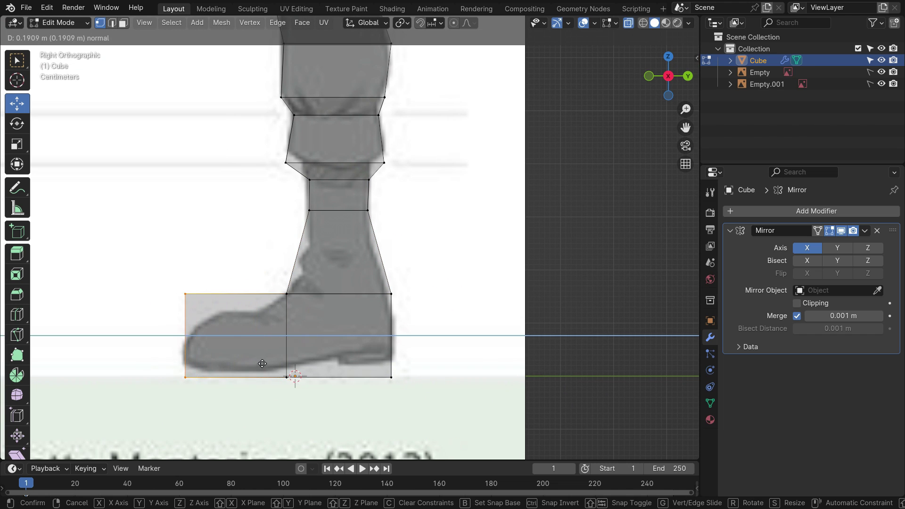
pyautogui.click(261, 371)
pyautogui.moveTo(159, 271); pyautogui.dragTo(203, 311)
pyautogui.moveTo(183, 254); pyautogui.dragTo(183, 286)
# Step: Add a loop cut across the foot, slide it toward the ankle and lower its upper vertices to the instep
pyautogui.hotkey('ctrl', 'r')
pyautogui.click(253, 301)
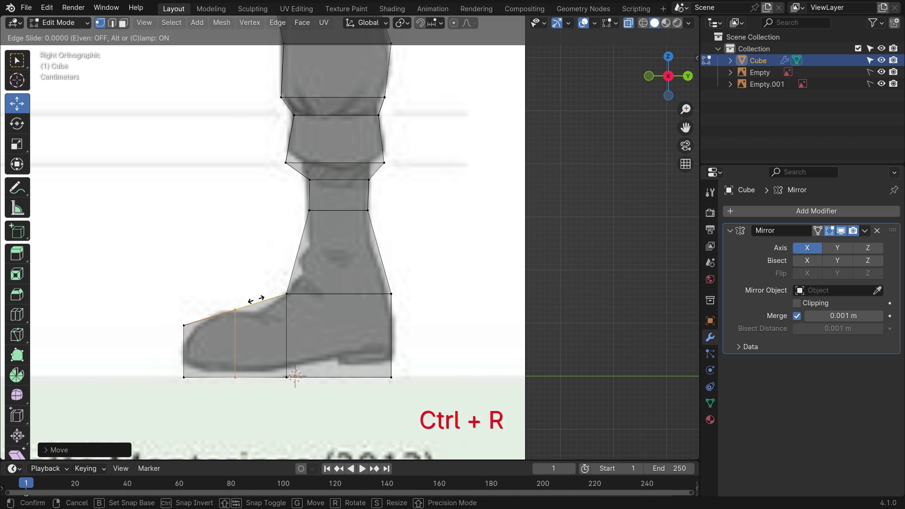
pyautogui.click(272, 301)
pyautogui.moveTo(251, 265); pyautogui.dragTo(262, 305)
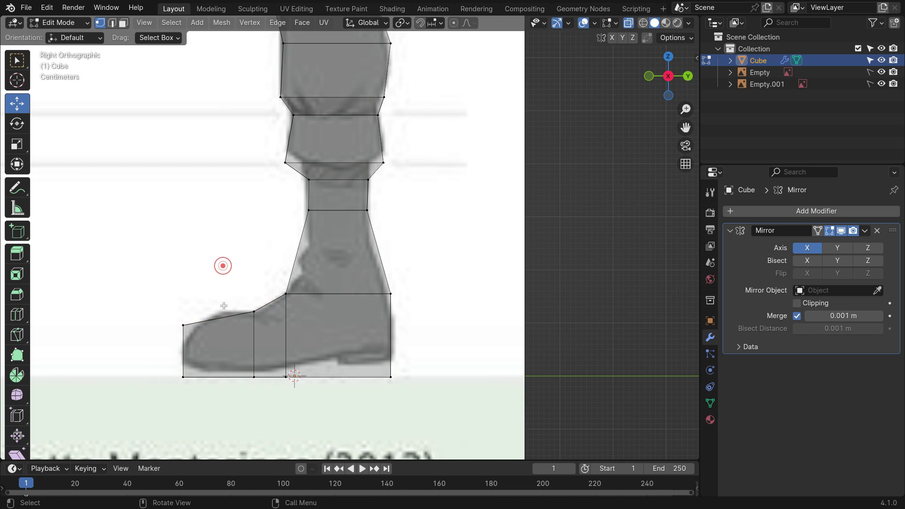
# Step: Add a centred loop cut across the toe section, raise its top, and lower the toe tip's top to the boot outline
pyautogui.hotkey('ctrl', 'r')
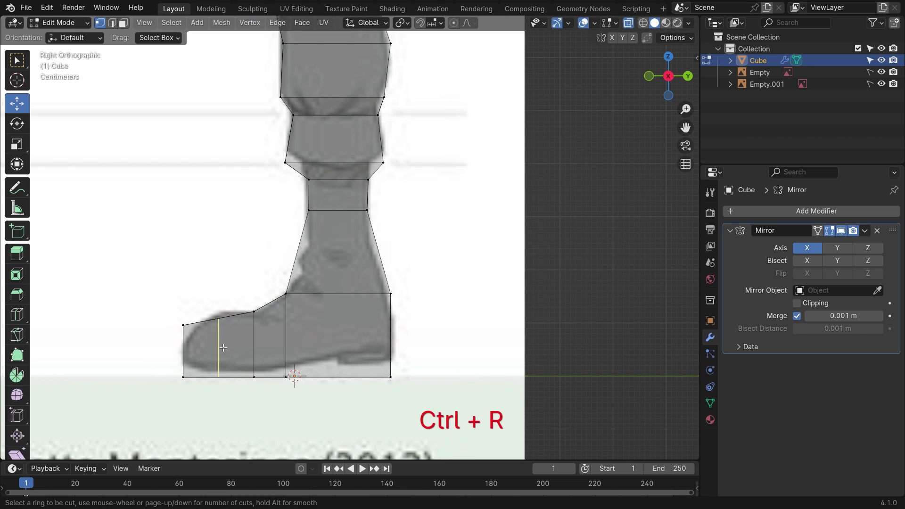
pyautogui.click(222, 307)
pyautogui.click(222, 307)
pyautogui.moveTo(219, 274); pyautogui.dragTo(219, 267)
pyautogui.moveTo(165, 309); pyautogui.dragTo(197, 338)
pyautogui.moveTo(184, 281); pyautogui.dragTo(188, 294)
pyautogui.click(424, 316)
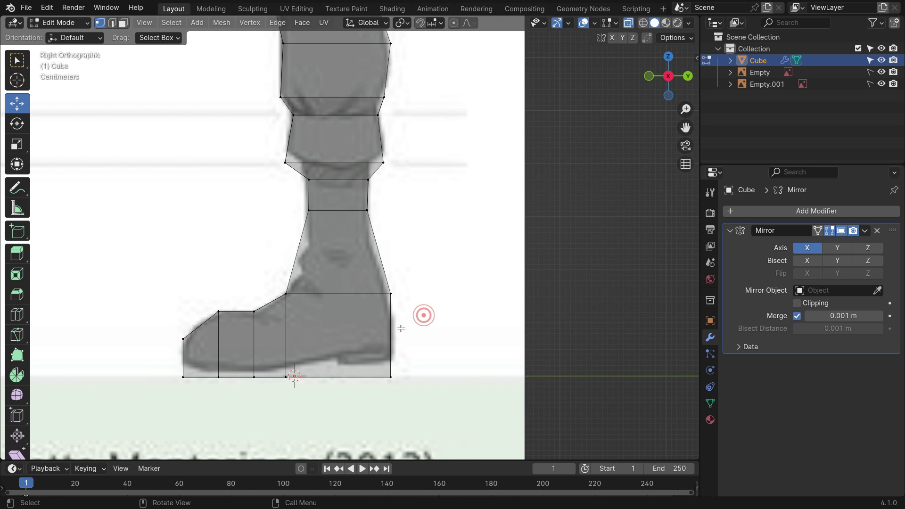
# Step: Add a centred vertical loop cut running down the side of the torso and leg, and clear the selection
pyautogui.scroll(-4, 365, 344)
pyautogui.moveTo(364, 344); pyautogui.dragTo(453, 254, button='middle')
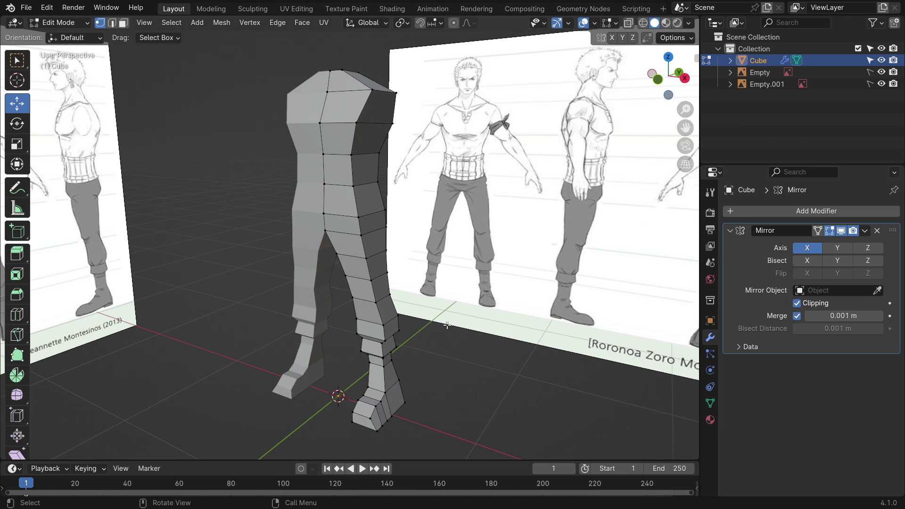
pyautogui.moveTo(447, 325); pyautogui.dragTo(420, 331, button='middle')
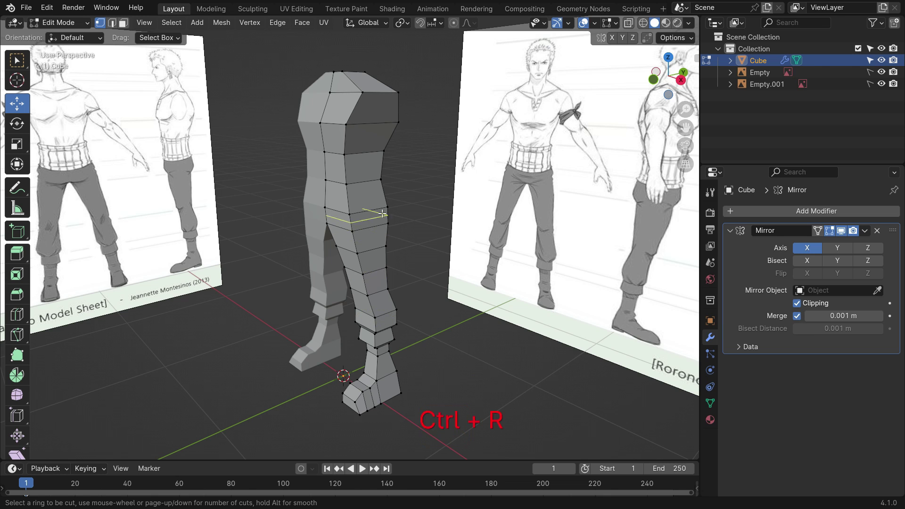
pyautogui.click(373, 182)
pyautogui.rightClick(373, 183)
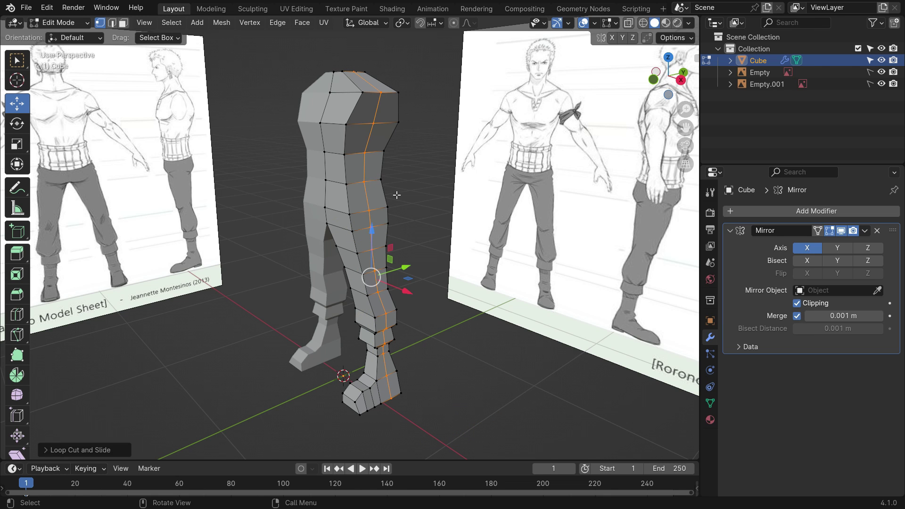
pyautogui.click(415, 206)
# Step: In front view, edge-slide the chest loop down to the armpit level of the reference
pyautogui.scroll(3, 374, 138)
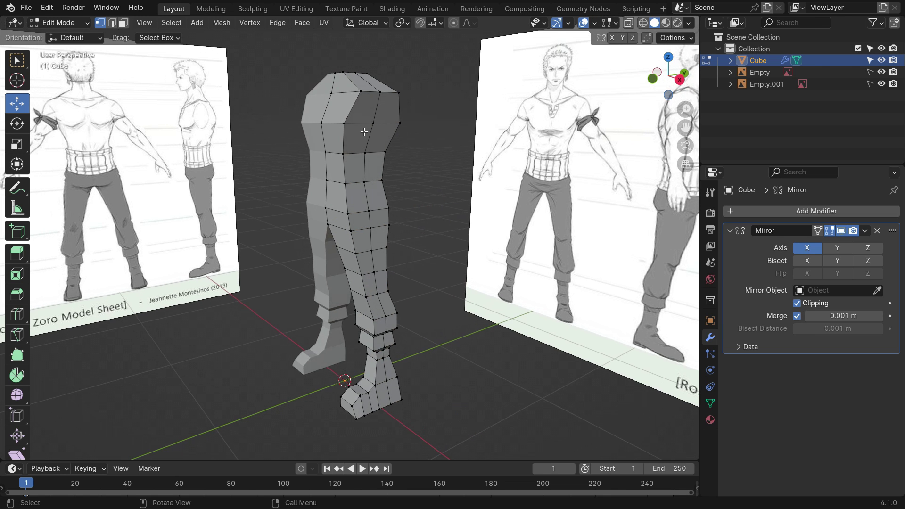
pyautogui.press('KP_1')
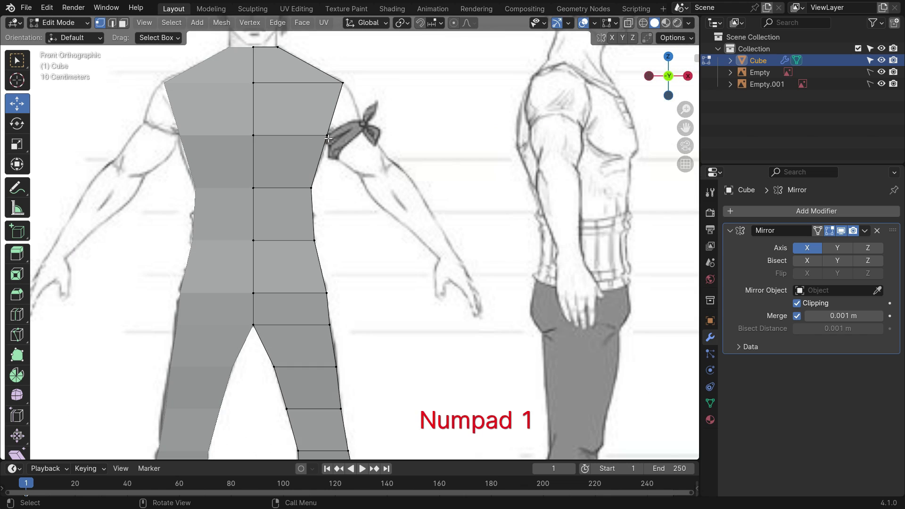
pyautogui.scroll(3, 312, 123)
pyautogui.keyDown('alt'); pyautogui.click(250, 143); pyautogui.keyUp('alt')
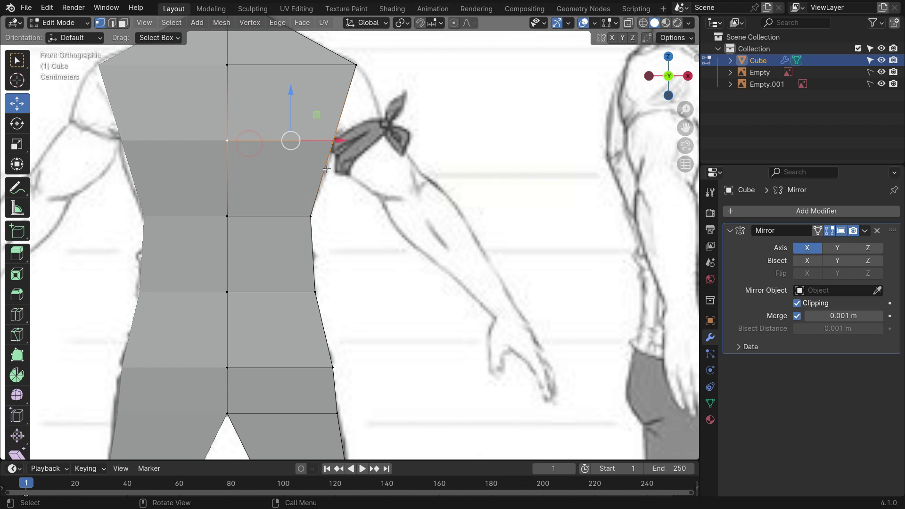
pyautogui.moveTo(333, 192); pyautogui.dragTo(283, 216, button='middle')
pyautogui.press('KP_1')
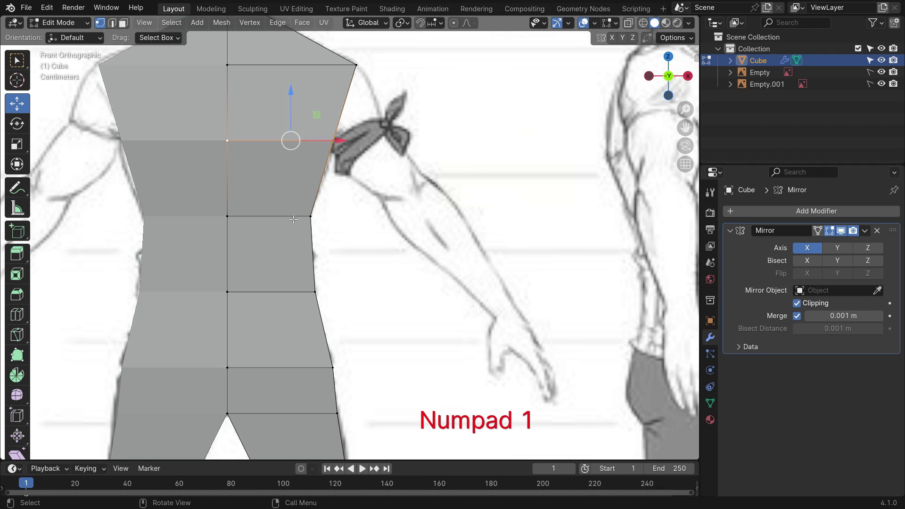
pyautogui.scroll(2, 302, 188)
pyautogui.press('g')
pyautogui.press('g')
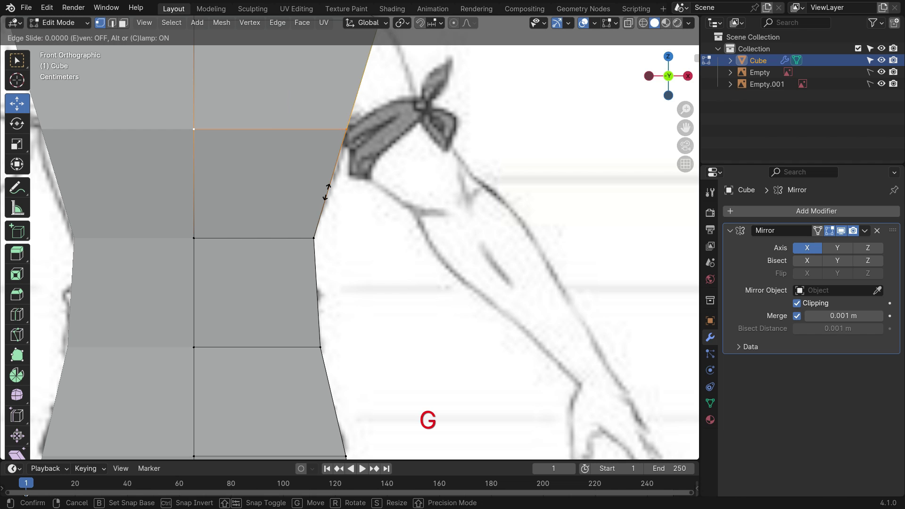
pyautogui.click(327, 219)
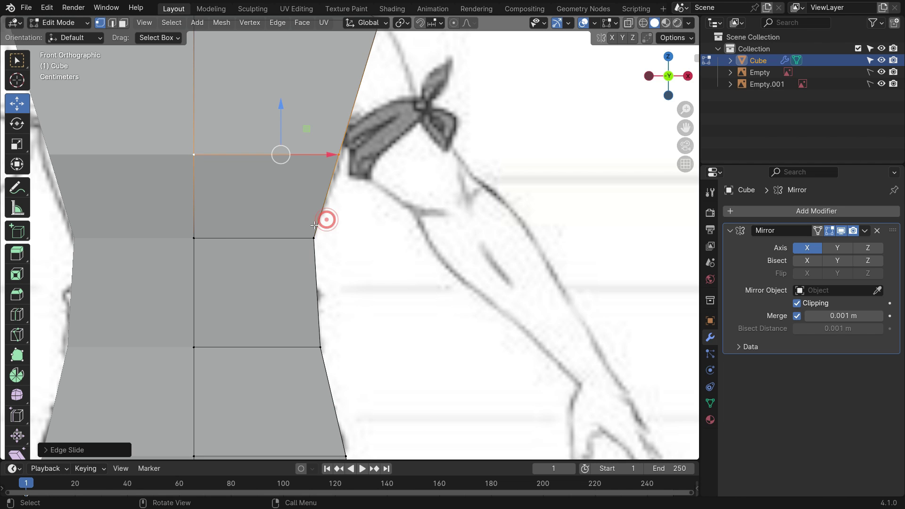
# Step: Pull the armpit loop's outer front and back corner vertices toward each other along Y
pyautogui.scroll(-4, 325, 218)
pyautogui.moveTo(325, 218); pyautogui.dragTo(364, 239, button='middle')
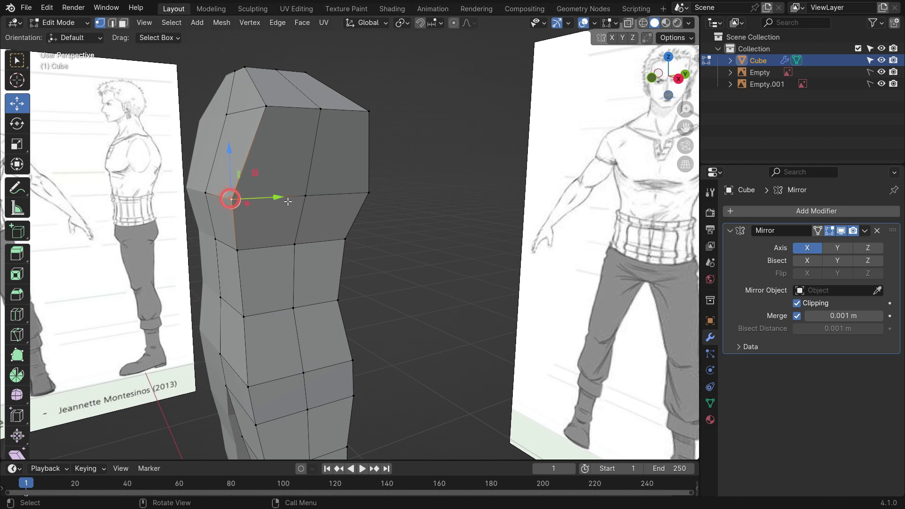
pyautogui.moveTo(288, 202); pyautogui.dragTo(305, 201)
pyautogui.moveTo(311, 202); pyautogui.dragTo(278, 205, button='middle')
pyautogui.click(388, 202)
pyautogui.moveTo(439, 200); pyautogui.dragTo(421, 200)
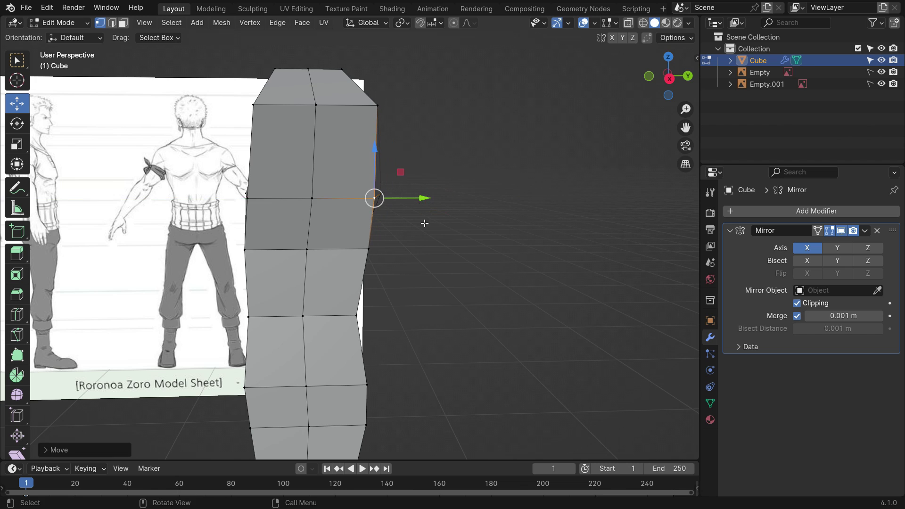
# Step: In side view, move the shoulder's front and back corner vertices inward along Y
pyautogui.moveTo(342, 229); pyautogui.dragTo(361, 248, button='middle')
pyautogui.press('KP_3')
pyautogui.scroll(2, 267, 117)
pyautogui.click(255, 108)
pyautogui.moveTo(304, 109); pyautogui.dragTo(313, 113)
pyautogui.click(418, 109)
pyautogui.moveTo(466, 108); pyautogui.dragTo(454, 116)
# Step: Move the armpit's front and back corner vertices further inward along Y
pyautogui.click(239, 234)
pyautogui.moveTo(287, 235); pyautogui.dragTo(298, 237)
pyautogui.click(418, 234)
pyautogui.moveTo(471, 235); pyautogui.dragTo(460, 240)
# Step: Select the two side faces between the shoulder and armpit and extrude them outward to start the upper arm
pyautogui.moveTo(460, 241); pyautogui.dragTo(402, 268, button='middle')
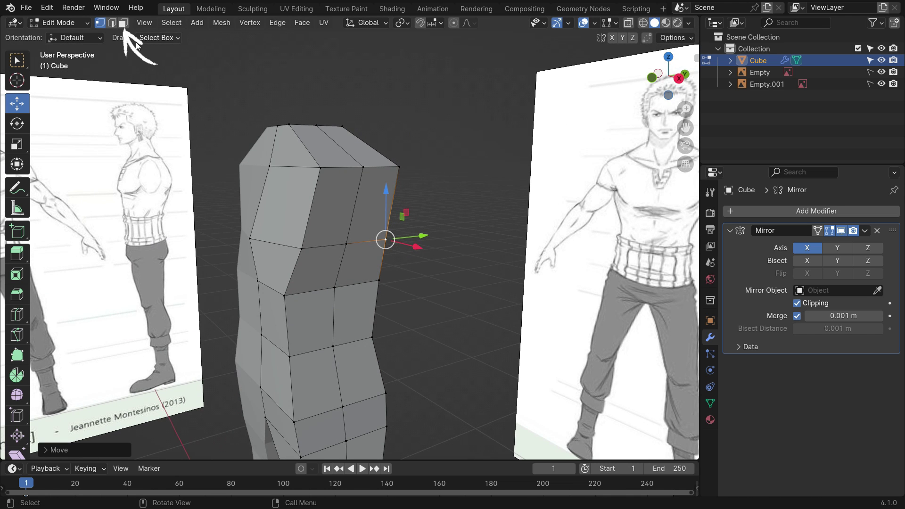
pyautogui.click(123, 22)
pyautogui.click(312, 200)
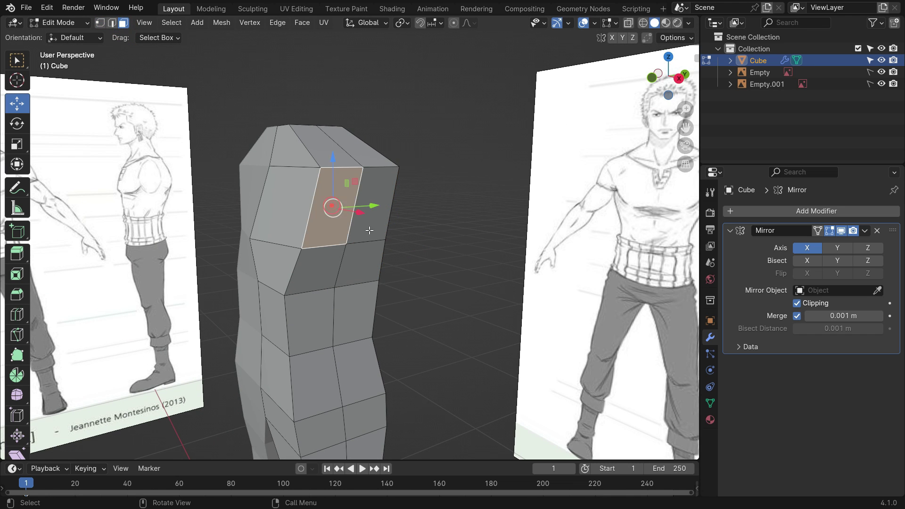
pyautogui.keyDown('shift'); pyautogui.click(395, 213); pyautogui.keyUp('shift')
pyautogui.moveTo(391, 243)
pyautogui.mouseDown(button='middle')
pyautogui.moveTo(358, 245)
pyautogui.moveTo(378, 246)
pyautogui.mouseUp(button='middle')
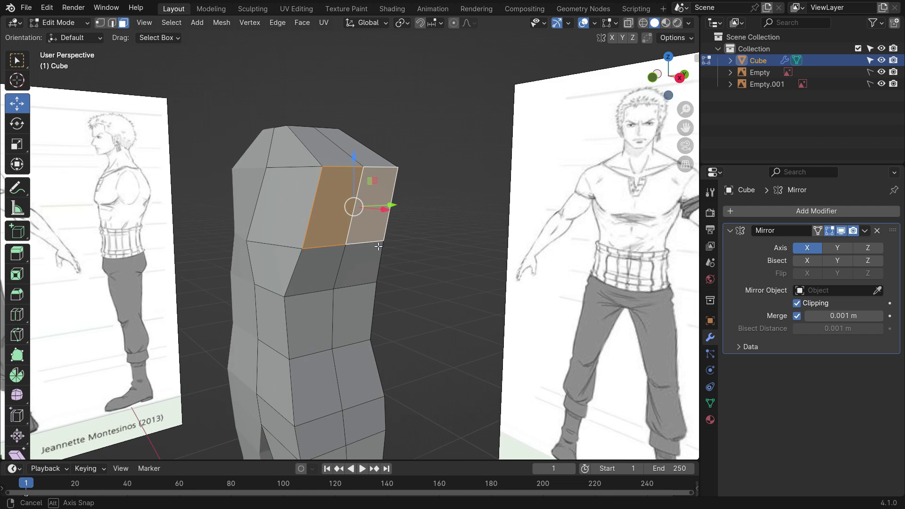
pyautogui.press('KP_1')
pyautogui.scroll(2, 381, 247)
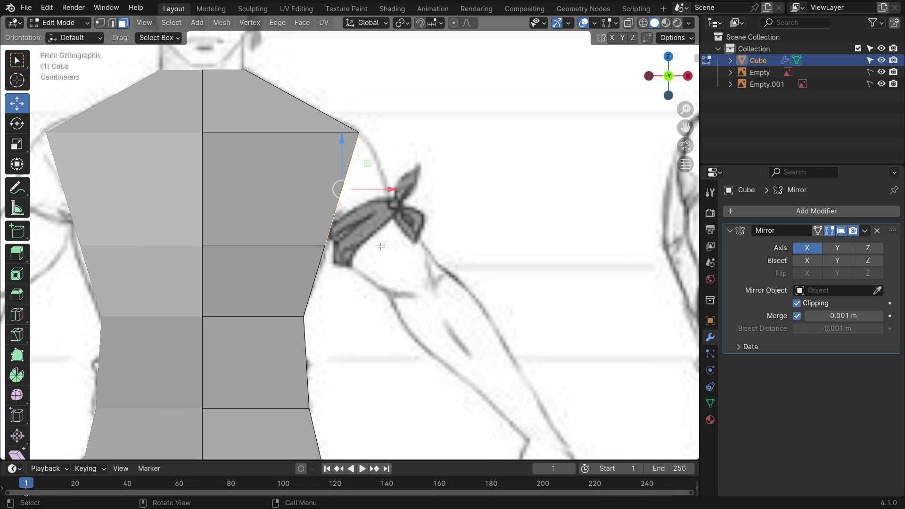
pyautogui.press('e')
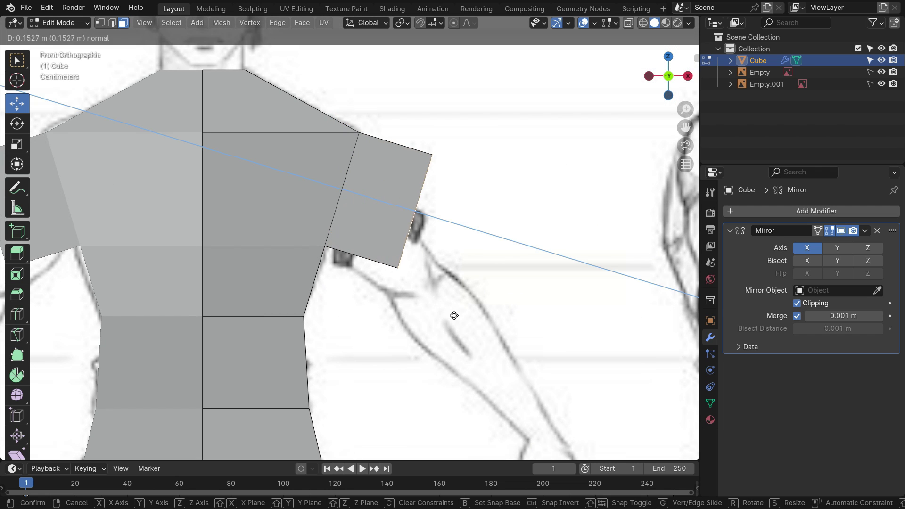
pyautogui.click(461, 319)
# Step: Rotate, move and scale down the extruded arm end so that it fits the reference elbow
pyautogui.press('r')
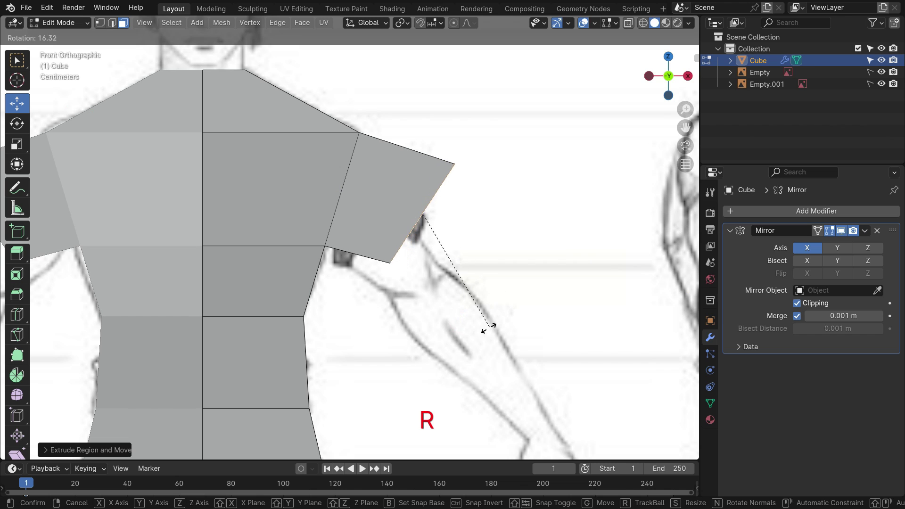
pyautogui.click(464, 324)
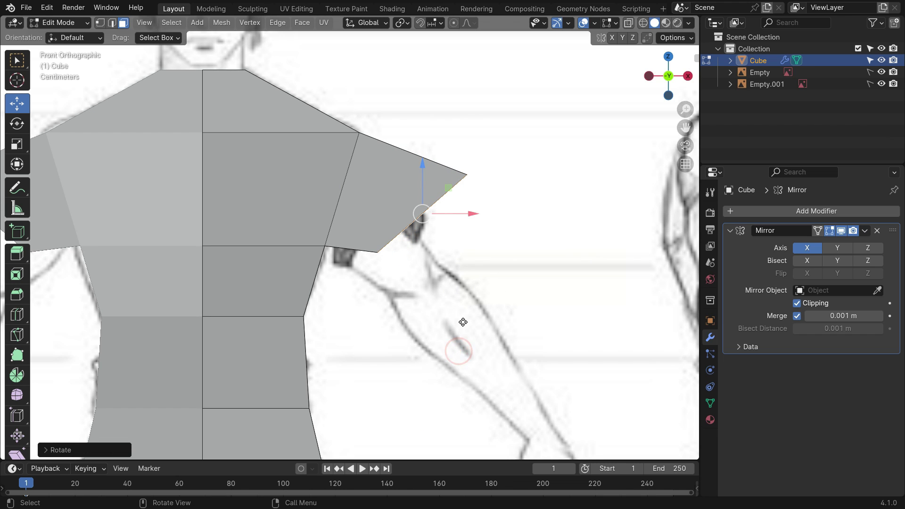
pyautogui.press('g')
pyautogui.click(460, 399)
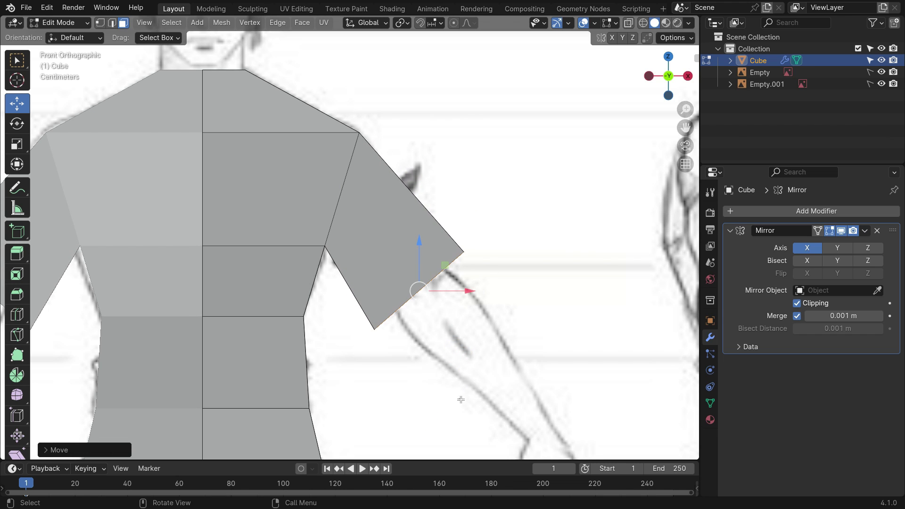
pyautogui.press('s')
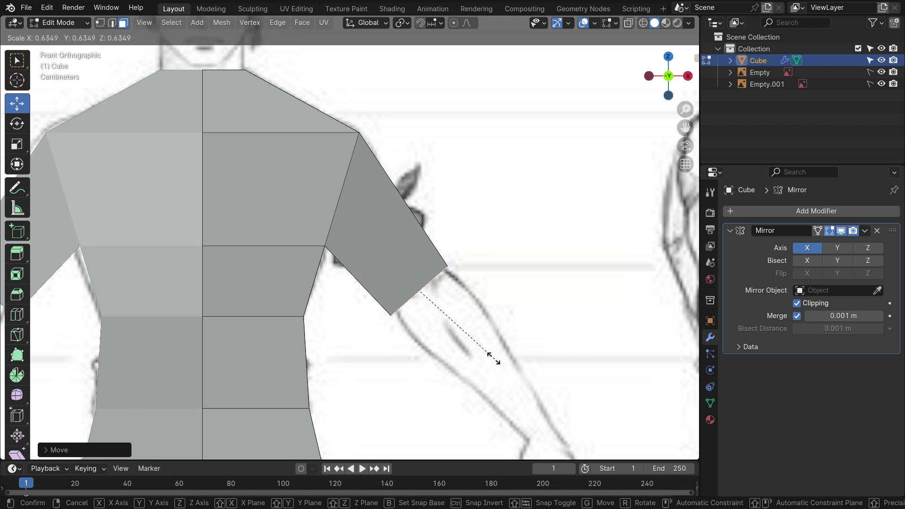
pyautogui.click(486, 353)
# Step: Extrude the elbow end down to the reference wrist to form the forearm, and scale the new end to about 0.5
pyautogui.scroll(-2, 486, 353)
pyautogui.scroll(1, 435, 322)
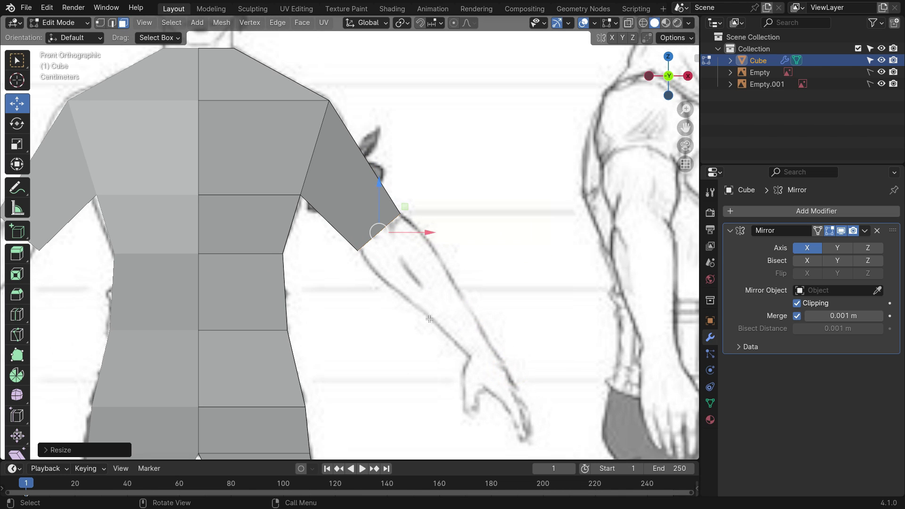
pyautogui.keyDown('shift'); pyautogui.moveTo(429, 318); pyautogui.dragTo(419, 293, button='middle'); pyautogui.keyUp('shift')
pyautogui.hotkey('alt', 'z')
pyautogui.press('e')
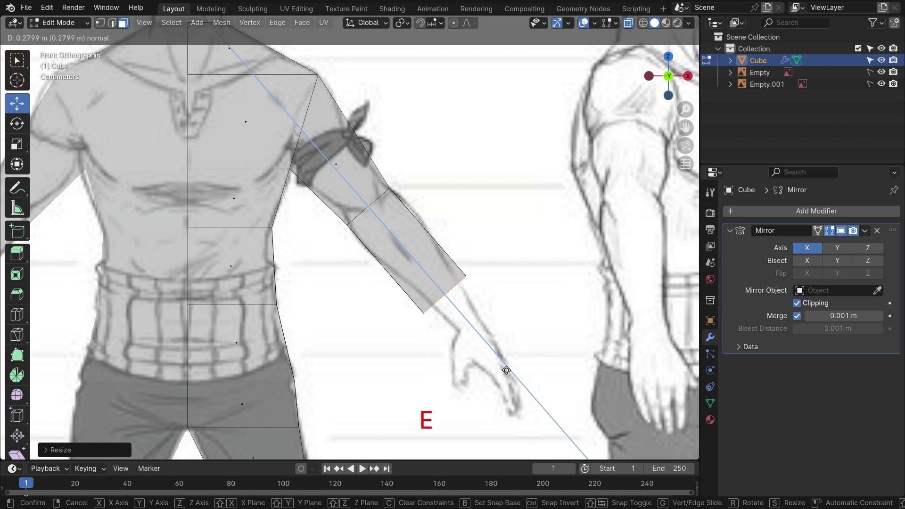
pyautogui.click(531, 393)
pyautogui.press('s')
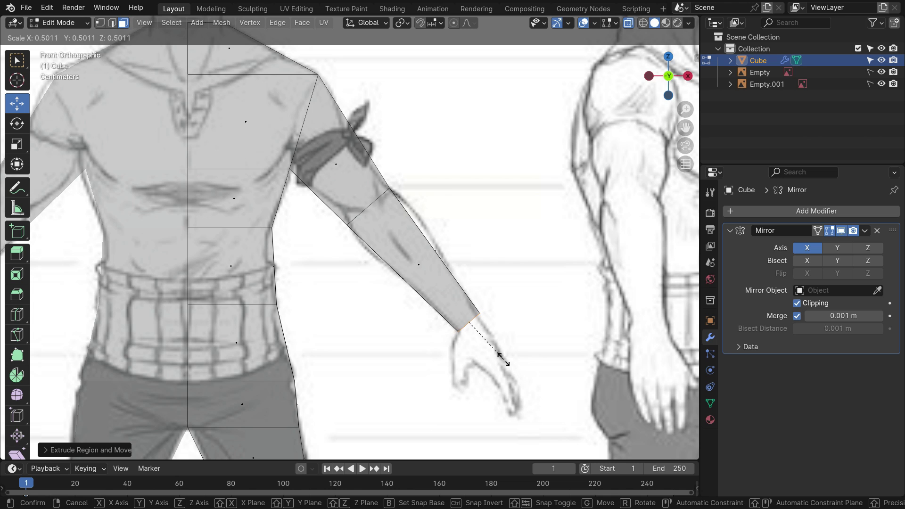
pyautogui.click(503, 358)
# Step: Extrude the hand block from the wrist, and move, rotate and scale its end to match the reference fingertips
pyautogui.scroll(-2, 440, 325)
pyautogui.scroll(3, 491, 387)
pyautogui.press('e')
pyautogui.click(581, 40)
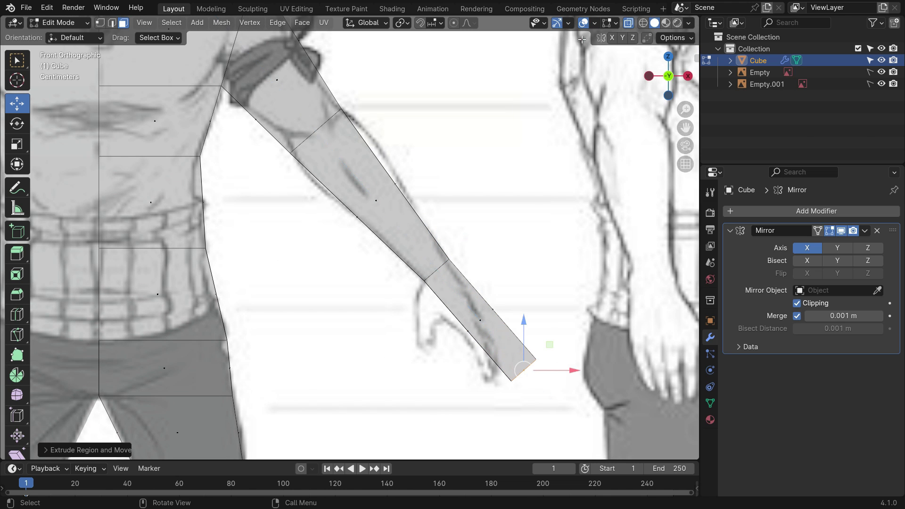
pyautogui.keyDown('shift'); pyautogui.moveTo(523, 239); pyautogui.dragTo(500, 194, button='middle'); pyautogui.keyUp('shift')
pyautogui.press('g')
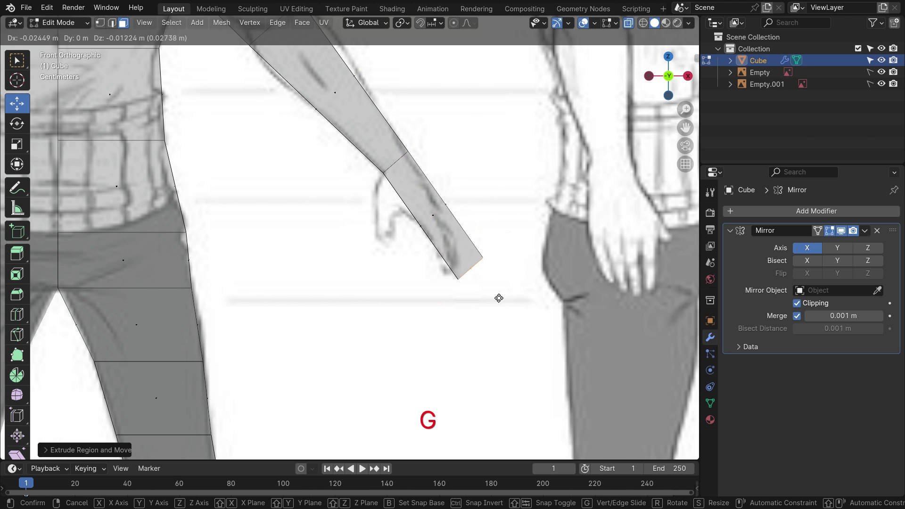
pyautogui.click(490, 303)
pyautogui.press('r')
pyautogui.click(481, 329)
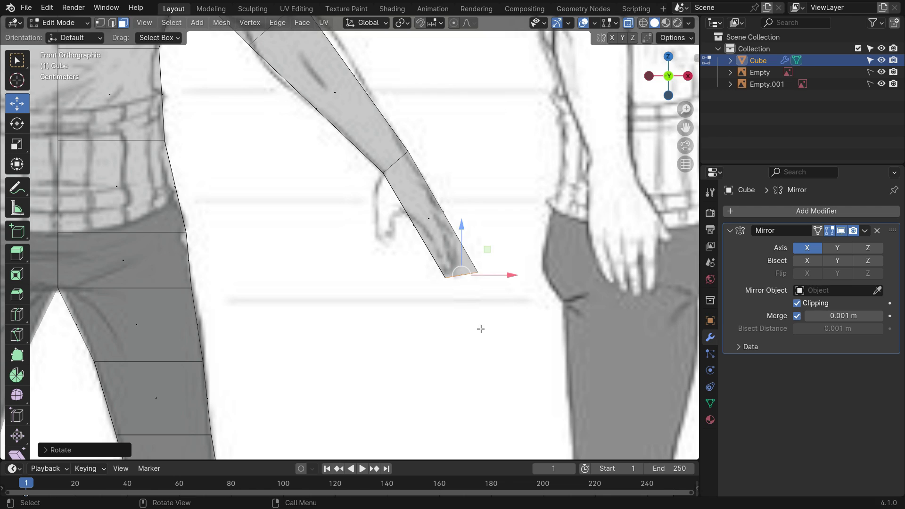
pyautogui.press('s')
pyautogui.click(491, 305)
# Step: Widen the fingertip end of the hand along Y by a factor of about 4.2
pyautogui.moveTo(491, 305)
pyautogui.mouseDown(button='middle')
pyautogui.moveTo(465, 321)
pyautogui.moveTo(500, 317)
pyautogui.mouseUp(button='middle')
pyautogui.press('s')
pyautogui.press('y')
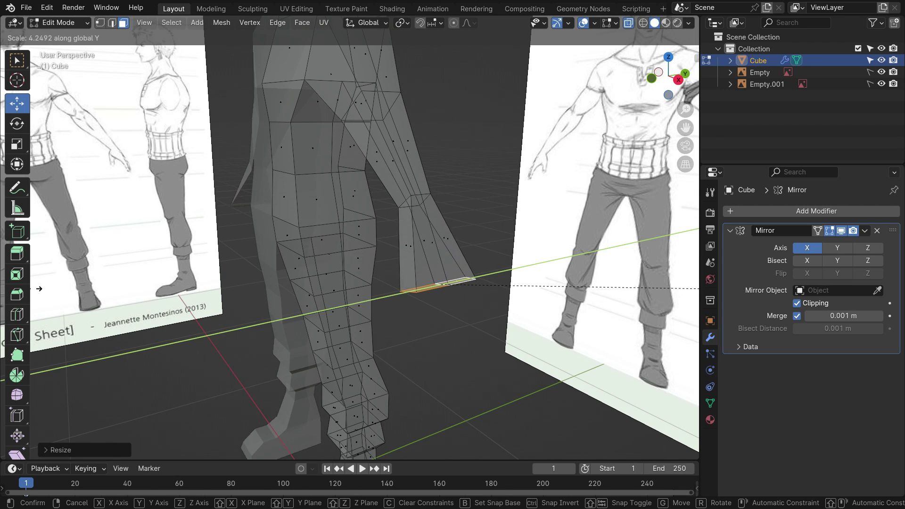
pyautogui.click(45, 286)
pyautogui.moveTo(437, 294); pyautogui.dragTo(456, 279, button='middle')
# Step: In see-through front view, add a loop cut across the upper forearm and slide it toward the elbow
pyautogui.hotkey('alt', 'z')
pyautogui.press('KP_1')
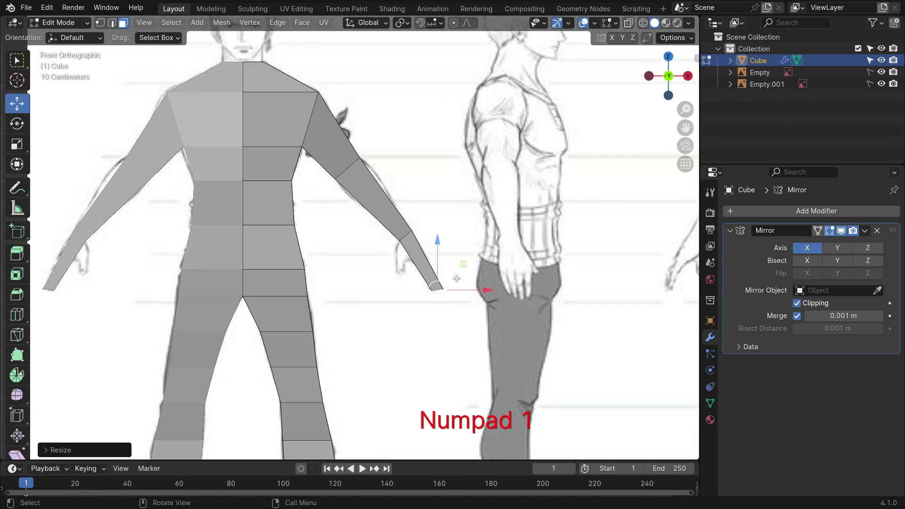
pyautogui.scroll(2, 358, 169)
pyautogui.hotkey('alt', 'z')
pyautogui.scroll(2, 333, 183)
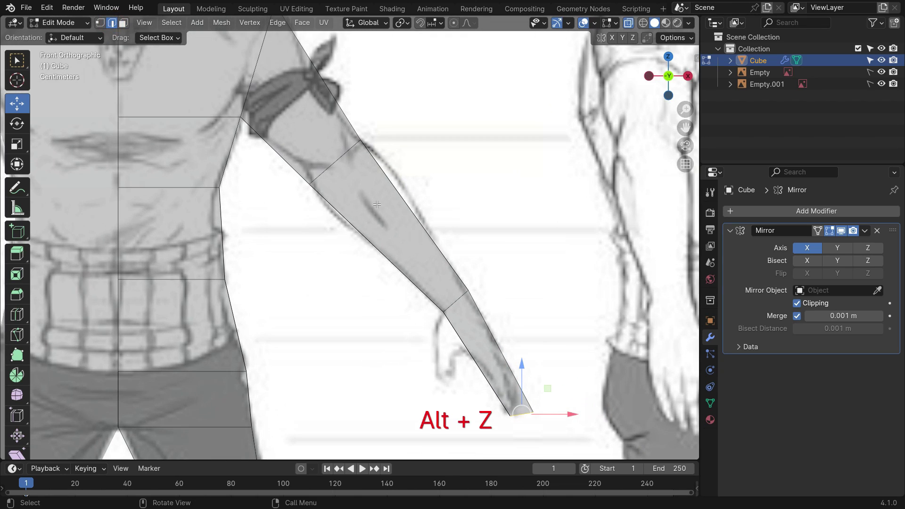
pyautogui.hotkey('ctrl', 'r')
pyautogui.click(367, 197)
pyautogui.click(342, 179)
pyautogui.scroll(3, 384, 170)
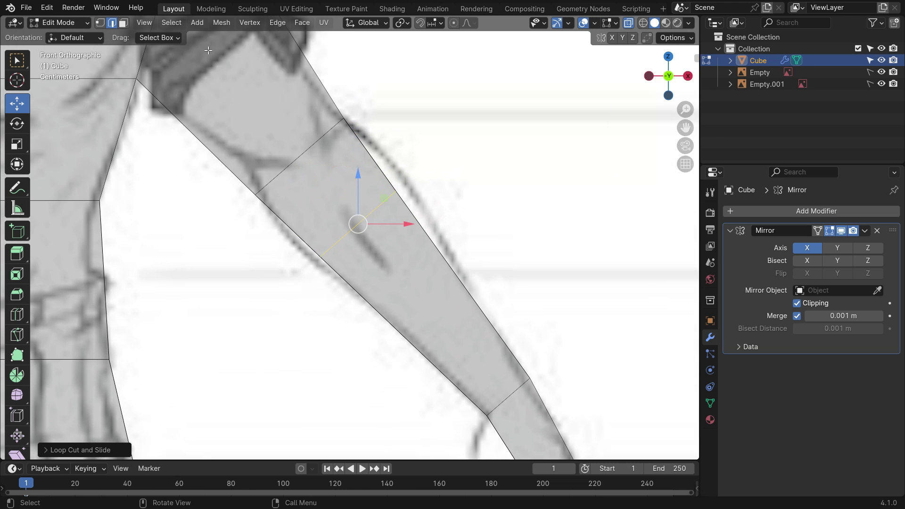
# Step: Move the outer and inner vertices of the new forearm loop outward to follow the reference muscle outline
pyautogui.click(99, 22)
pyautogui.click(379, 181)
pyautogui.press('g')
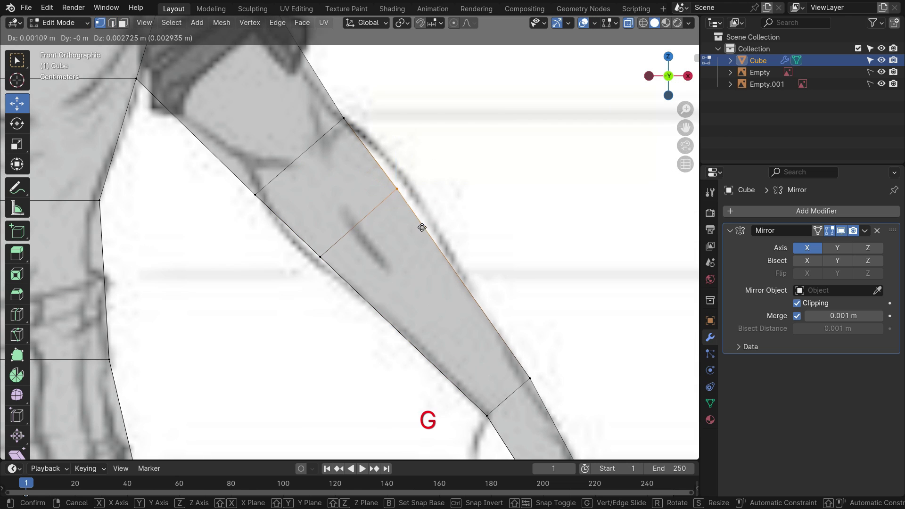
pyautogui.click(435, 218)
pyautogui.click(297, 247)
pyautogui.press('g')
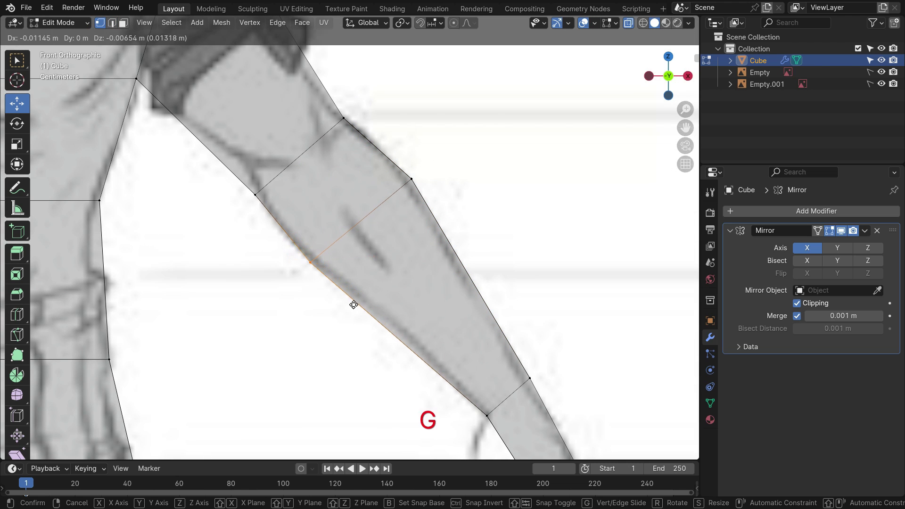
pyautogui.click(350, 308)
# Step: Move the inner and outer elbow vertices slightly upward to match the reference elbow
pyautogui.click(282, 215)
pyautogui.press('g')
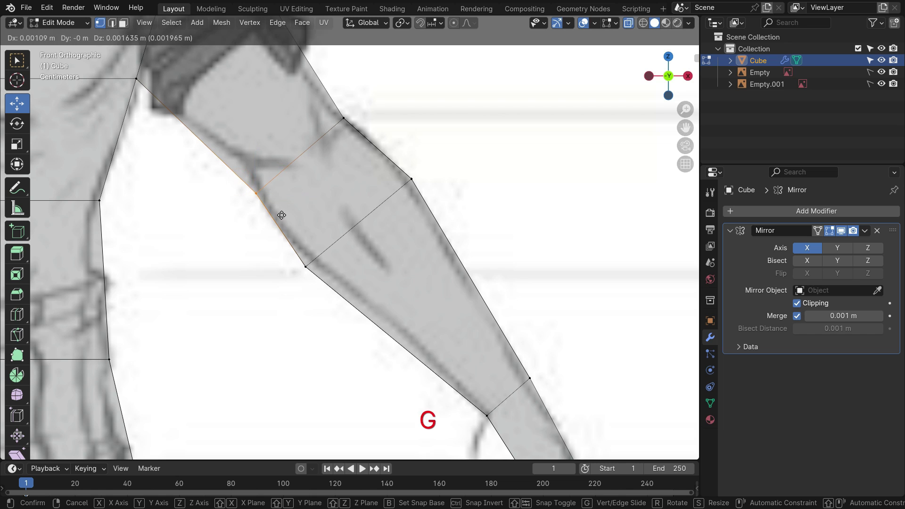
pyautogui.click(280, 206)
pyautogui.click(369, 140)
pyautogui.press('g')
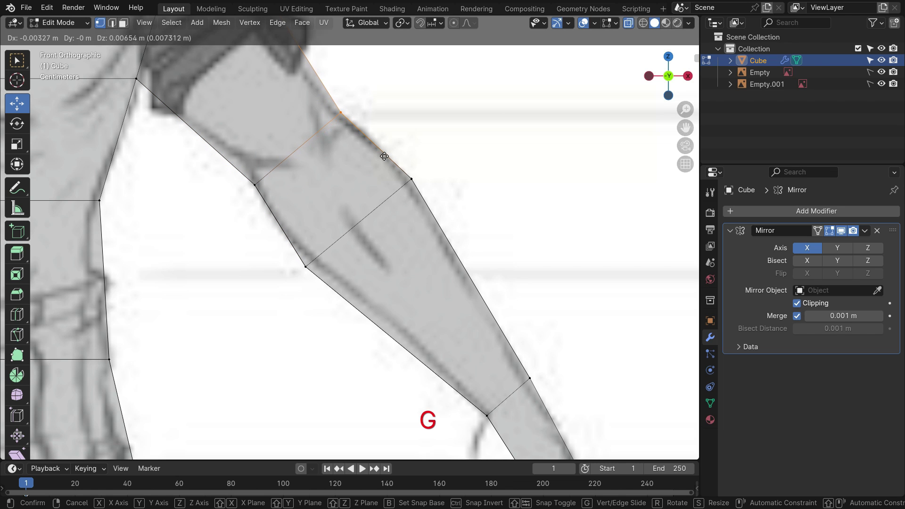
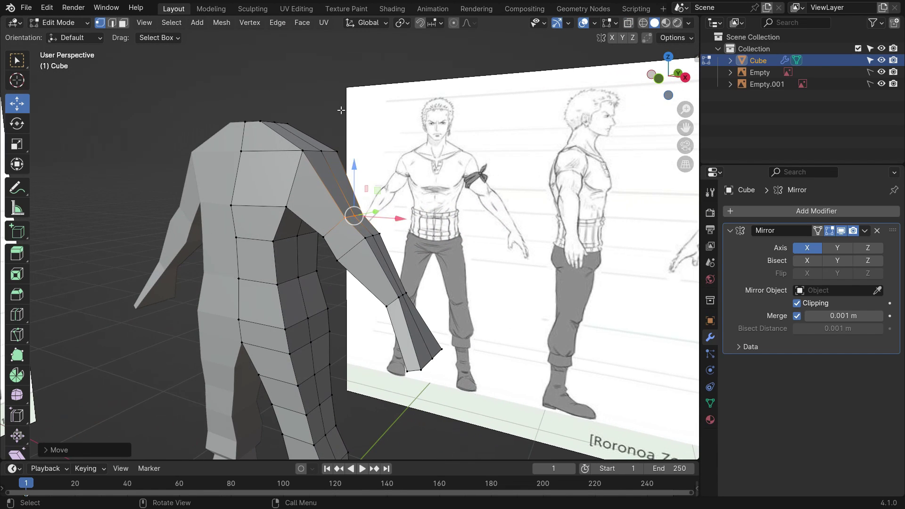
# Step: In side view, extrude the top of the neck upward about 0.02 m and shift the new end forward along Y
pyautogui.moveTo(353, 153); pyautogui.dragTo(387, 292, button='middle')
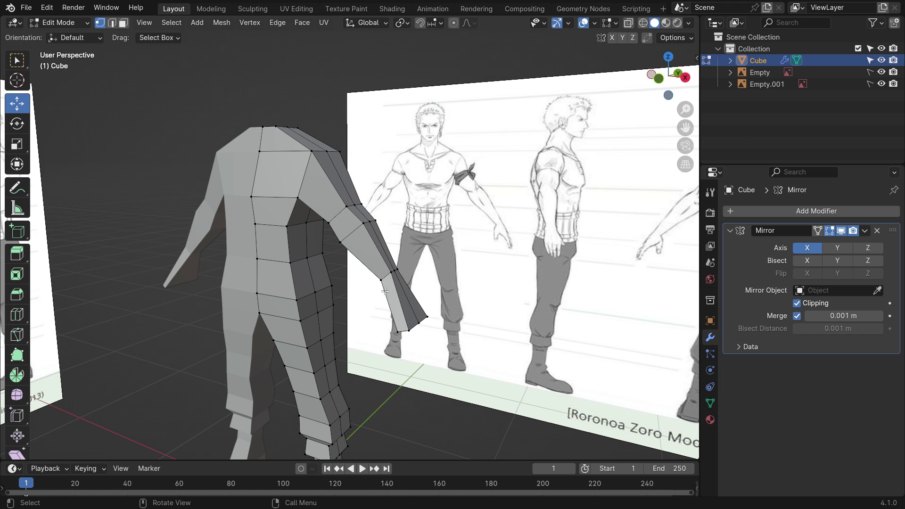
pyautogui.press('KP_3')
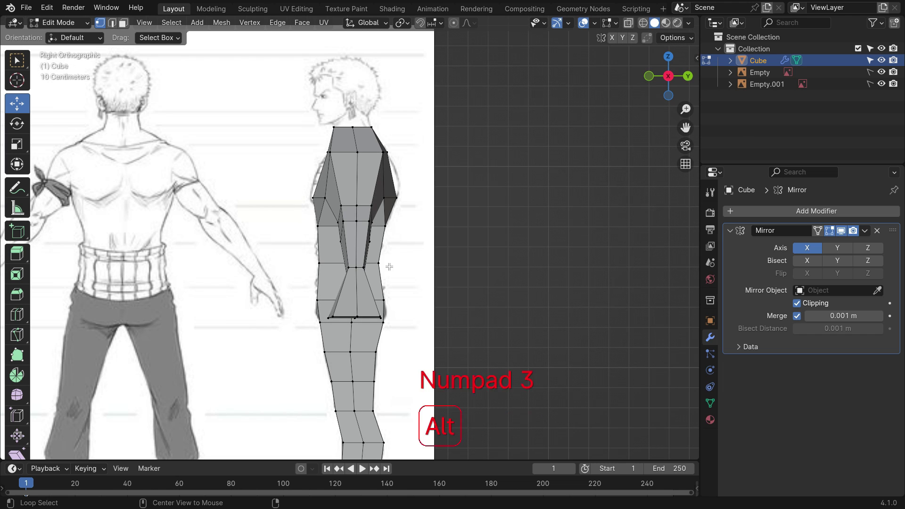
pyautogui.hotkey('alt', 'z')
pyautogui.scroll(5, 329, 143)
pyautogui.moveTo(444, 173); pyautogui.dragTo(480, 194)
pyautogui.press('e')
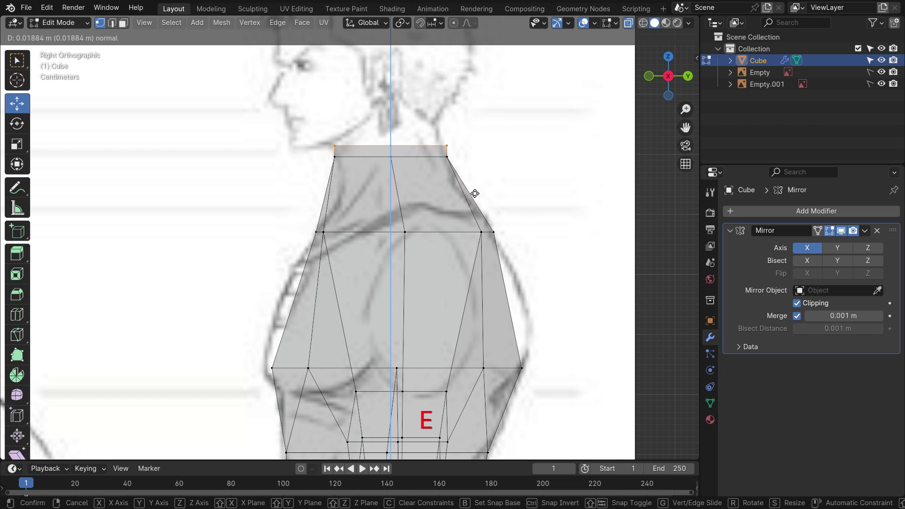
pyautogui.click(474, 193)
pyautogui.moveTo(438, 146); pyautogui.dragTo(427, 148)
pyautogui.keyDown('shift'); pyautogui.scroll(3, 423, 254); pyautogui.keyUp('shift')
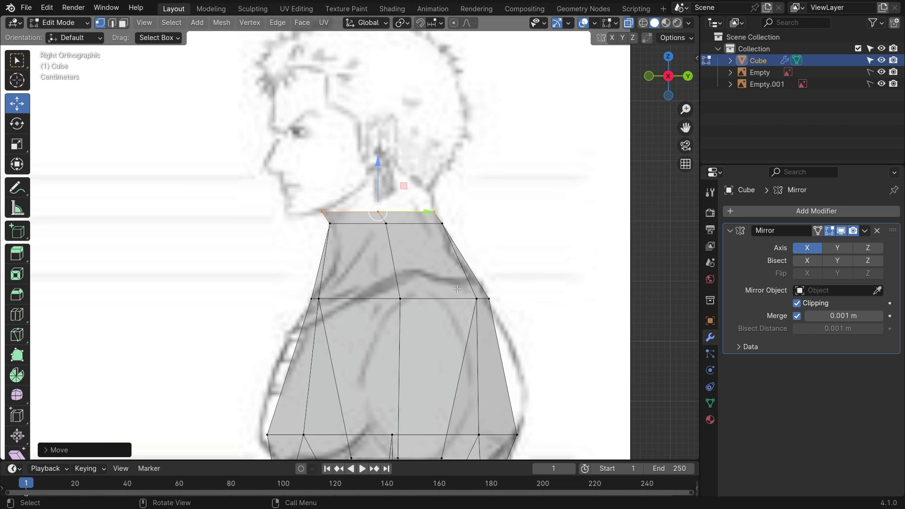
# Step: Extrude the neck top upward about 0.24 m to form the head, and divide it with two horizontal loop cuts
pyautogui.press('e')
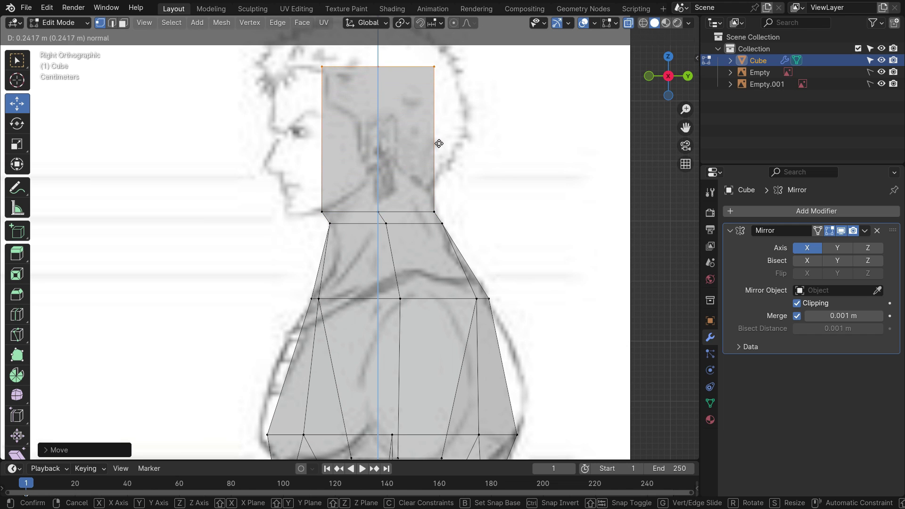
pyautogui.click(439, 143)
pyautogui.hotkey('ctrl', 'r')
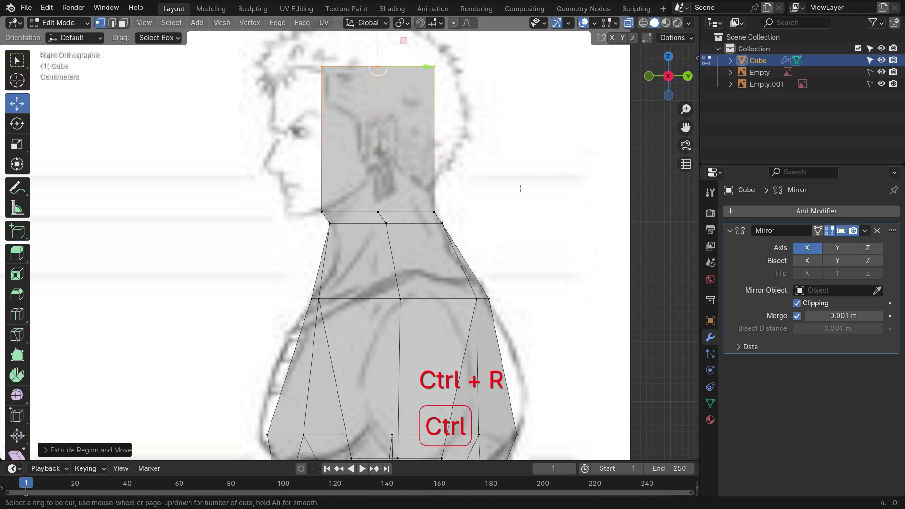
pyautogui.click(434, 144)
pyautogui.click(433, 146)
# Step: Select the three stacked front faces of the head and extrude them forward about 0.09 m to the reference face
pyautogui.moveTo(433, 145); pyautogui.dragTo(264, 134, button='middle')
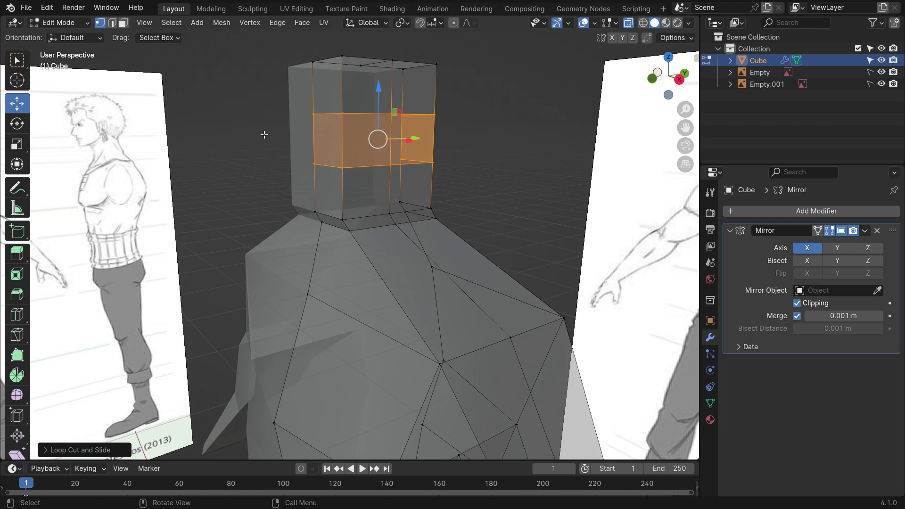
pyautogui.click(123, 22)
pyautogui.hotkey('alt', 'z')
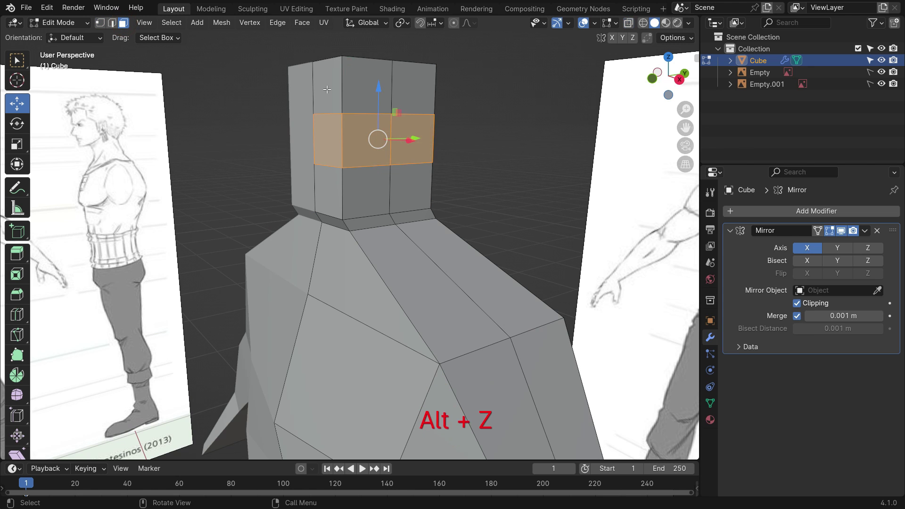
pyautogui.click(327, 89)
pyautogui.keyDown('shift'); pyautogui.click(328, 140); pyautogui.keyUp('shift')
pyautogui.keyDown('shift'); pyautogui.click(330, 187); pyautogui.keyUp('shift')
pyautogui.press('KP_3')
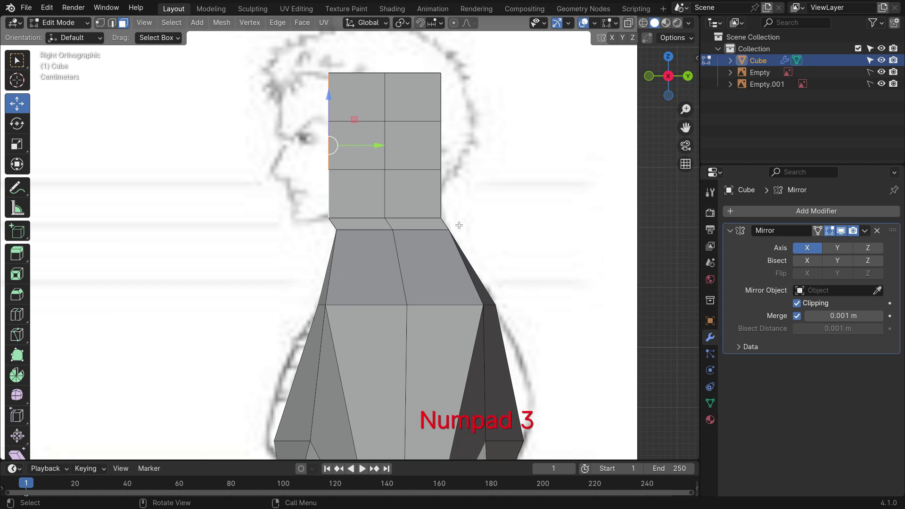
pyautogui.hotkey('alt', 'z')
pyautogui.press('e')
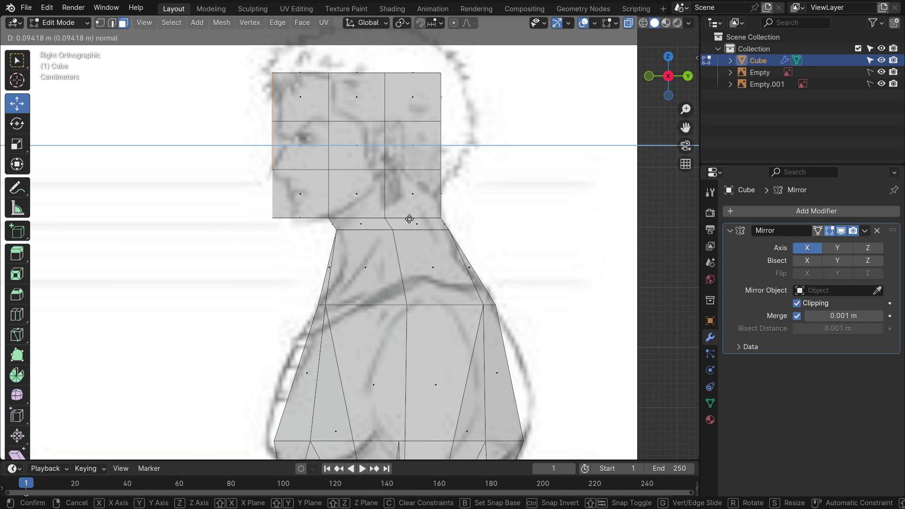
pyautogui.click(411, 221)
# Step: Pull the central side face of the head outward about 0.037 m with smooth proportional editing at a size of 0.1228 m
pyautogui.hotkey('alt', 'z')
pyautogui.moveTo(368, 209); pyautogui.dragTo(348, 136, button='middle')
pyautogui.click(348, 136)
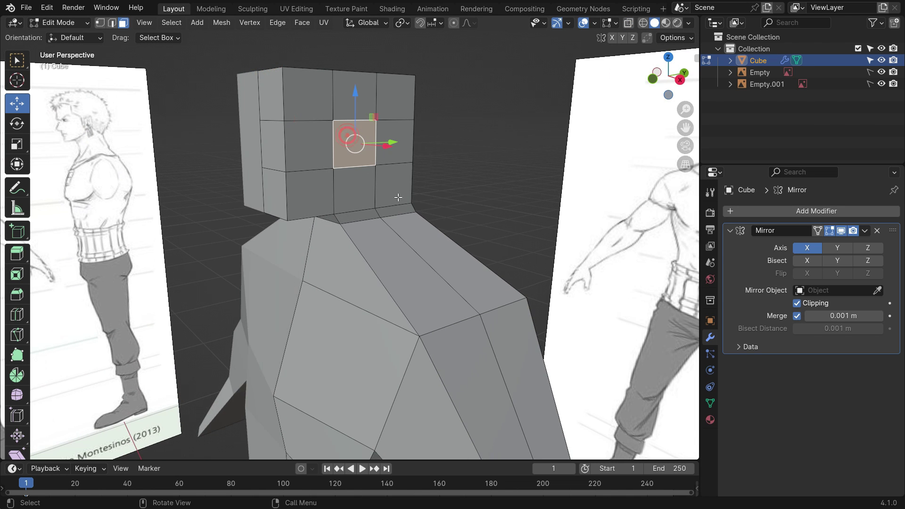
pyautogui.press('KP_1')
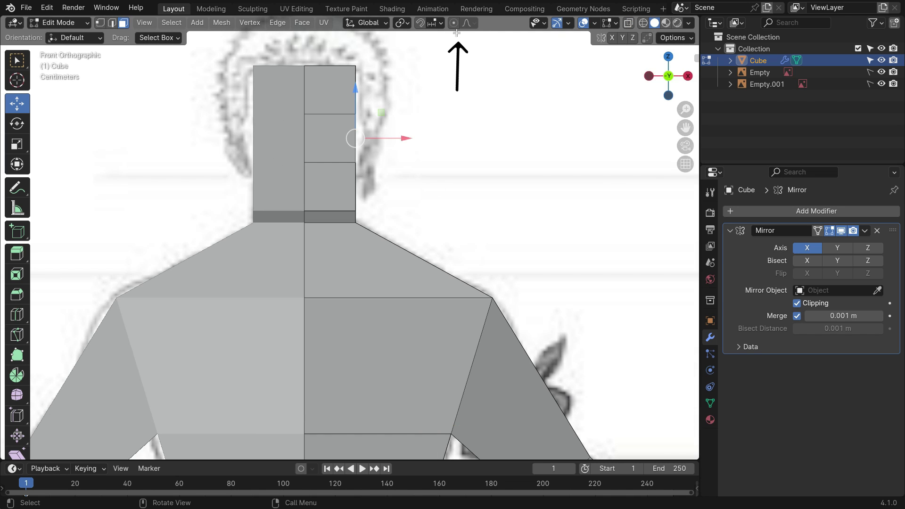
pyautogui.scroll(-1, 448, 292)
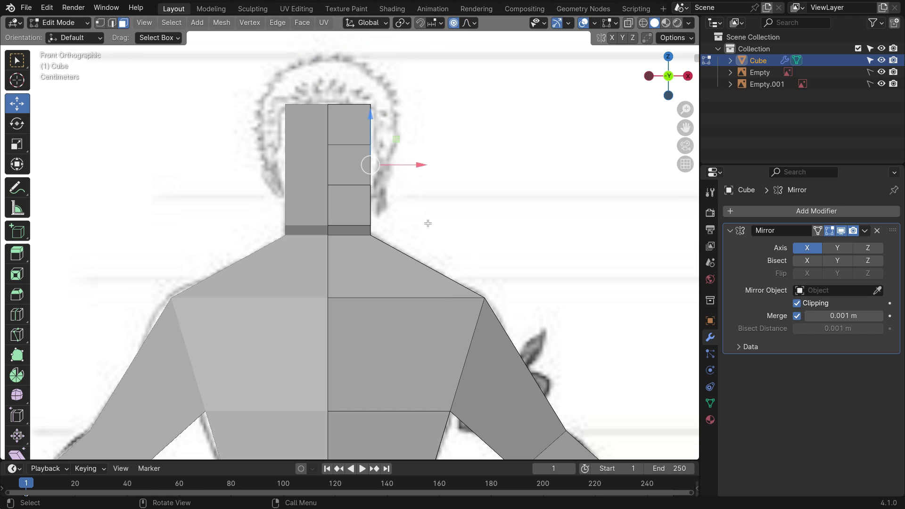
pyautogui.scroll(1, 374, 138)
pyautogui.press('g')
pyautogui.scroll(-20, 424, 236)
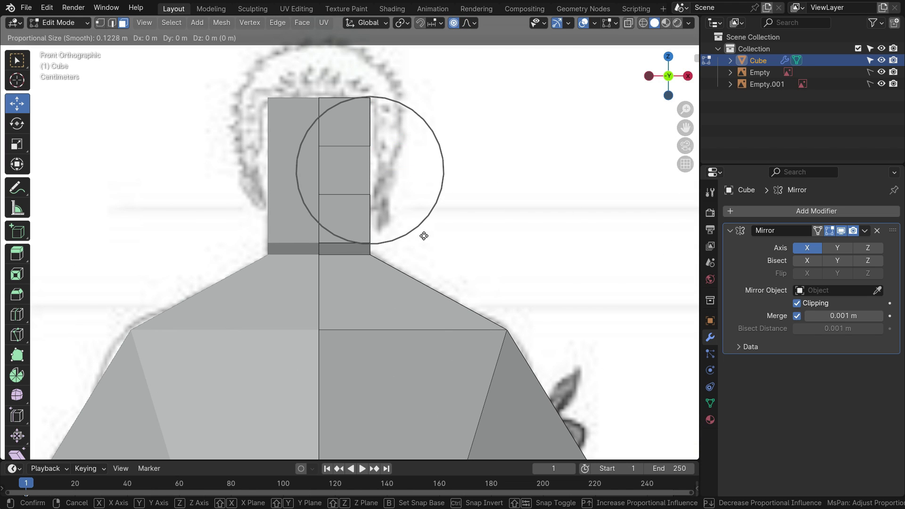
pyautogui.moveTo(431, 235)
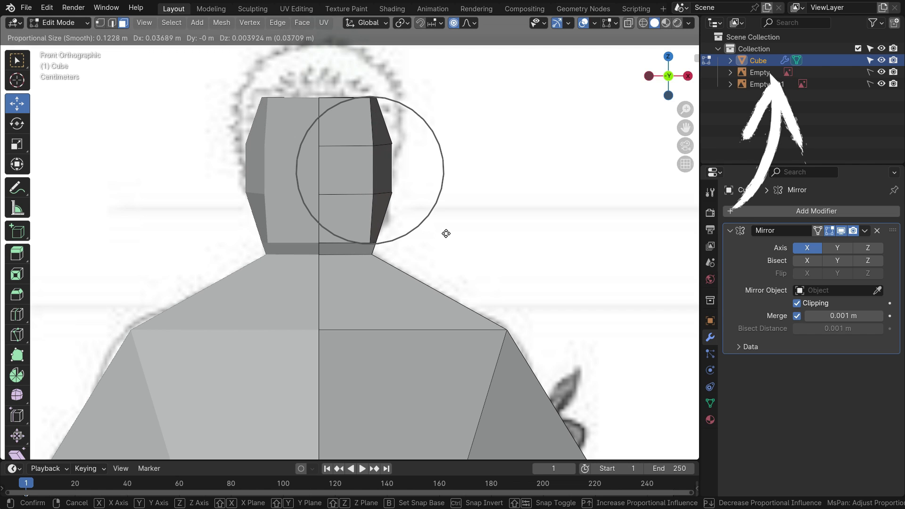
pyautogui.click(446, 233)
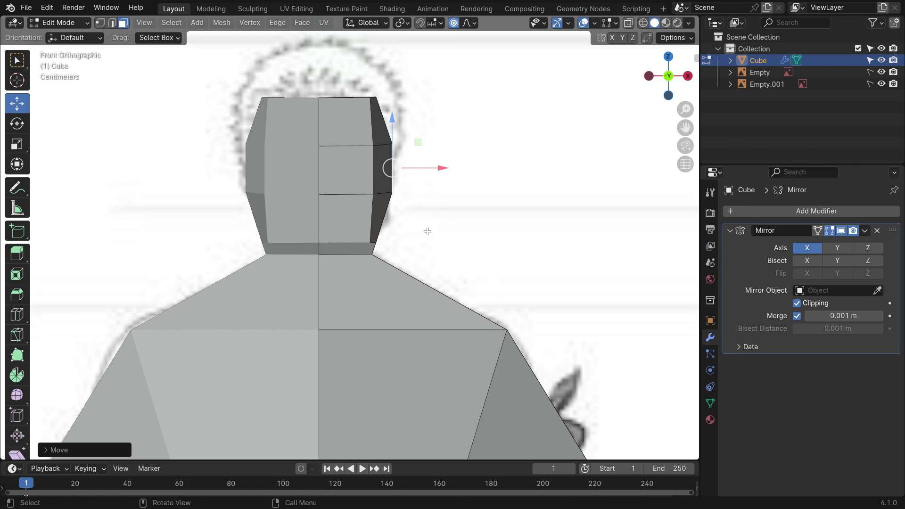
# Step: Move the head's middle front face forward along Y about 0.042 m with proportional editing
pyautogui.click(339, 168)
pyautogui.press('KP_3')
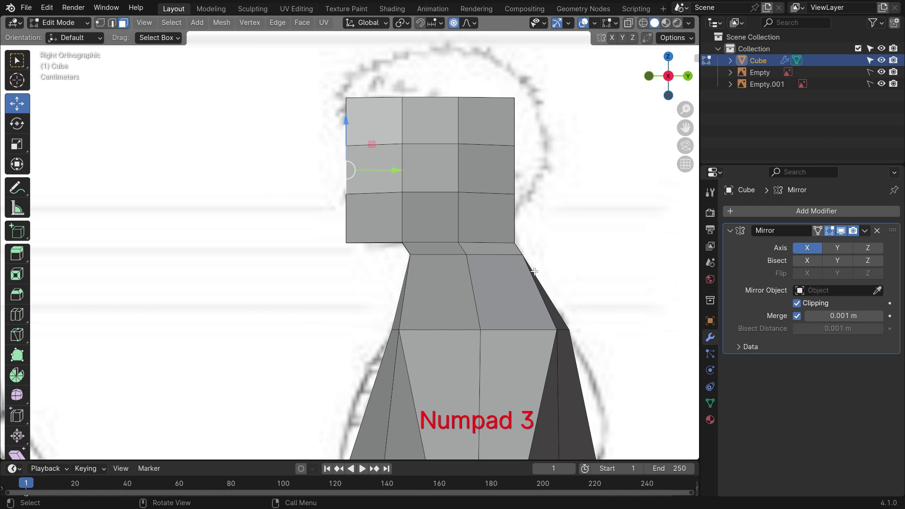
pyautogui.press('g')
pyautogui.press('y')
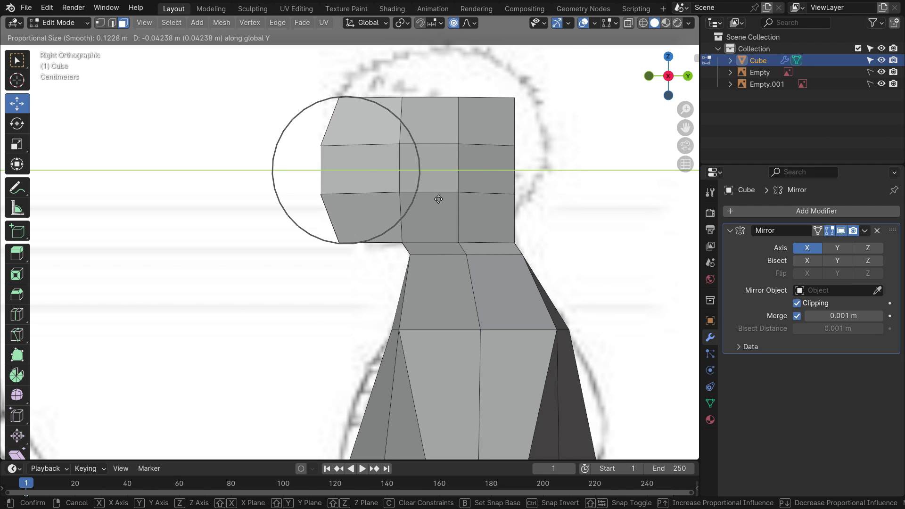
pyautogui.click(438, 200)
# Step: Move the head's middle back face backward along Y with proportional editing to meet the reference skull outline
pyautogui.moveTo(434, 203); pyautogui.dragTo(313, 170, button='middle')
pyautogui.press('KP_3')
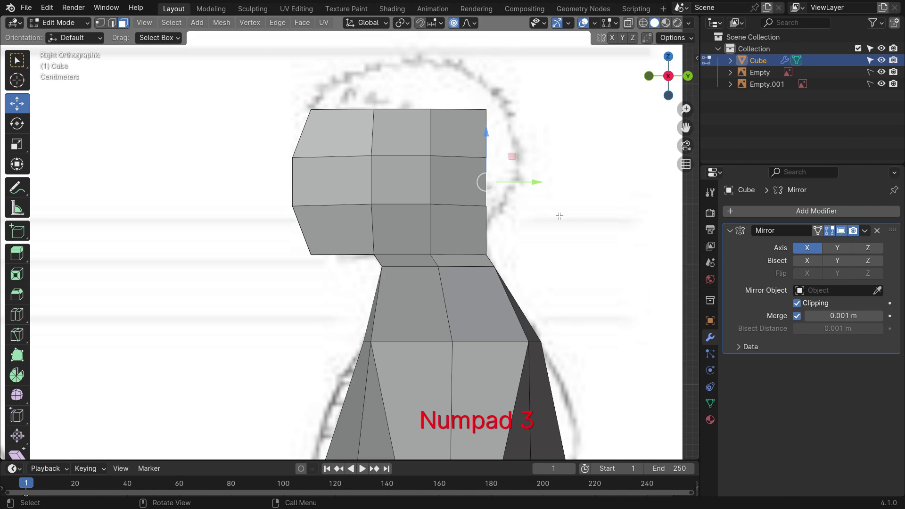
pyautogui.press('g')
pyautogui.press('y')
pyautogui.click(574, 190)
# Step: Raise the middle top face of the head toward the reference skull outline with proportional editing
pyautogui.moveTo(575, 190); pyautogui.dragTo(480, 200, button='middle')
pyautogui.press('KP_3')
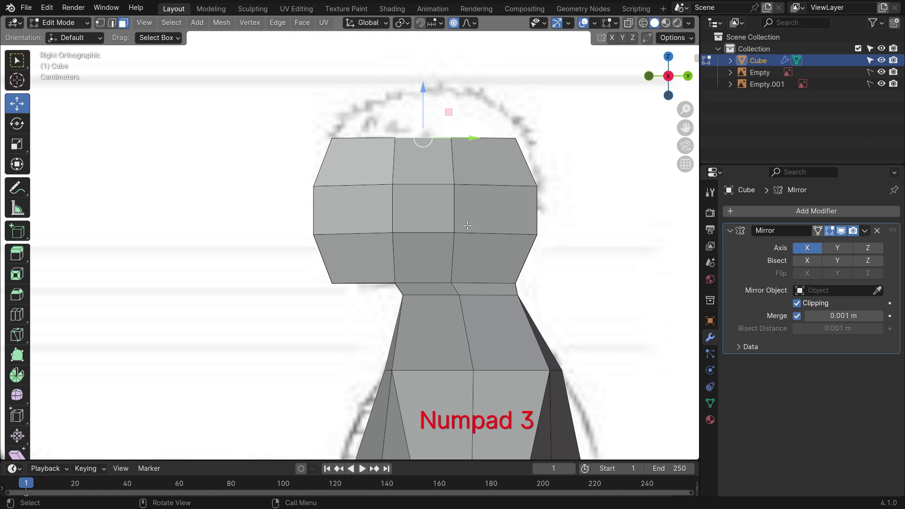
pyautogui.press('g')
pyautogui.press('y')
pyautogui.press('g')
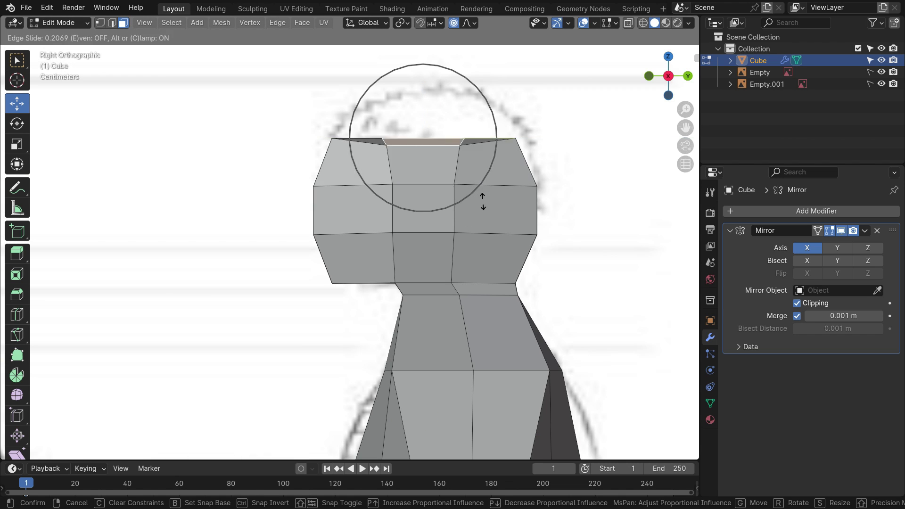
pyautogui.press('g')
pyautogui.click(479, 166)
# Step: In the front view, move the head's front outer vertices at jaw, cheek and forehead level inward along X to narrow the face
pyautogui.moveTo(419, 237); pyautogui.dragTo(494, 189, button='middle')
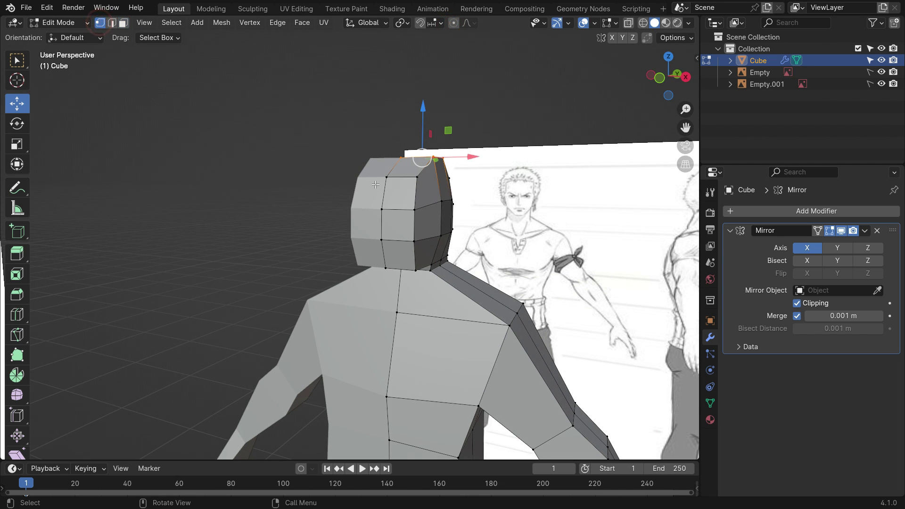
pyautogui.press('KP_1')
pyautogui.scroll(3, 435, 272)
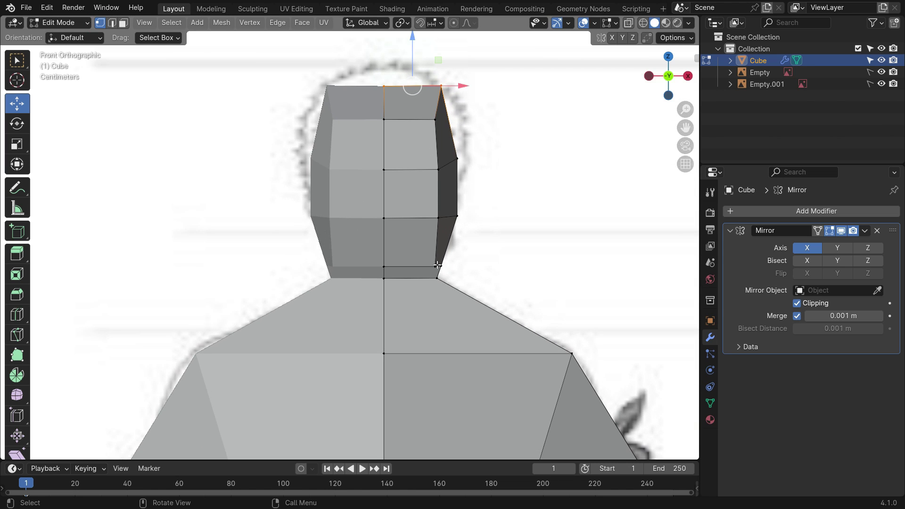
pyautogui.moveTo(484, 268); pyautogui.dragTo(457, 268)
pyautogui.click(438, 218)
pyautogui.moveTo(487, 218); pyautogui.dragTo(476, 218)
pyautogui.click(434, 119)
pyautogui.moveTo(485, 120); pyautogui.dragTo(482, 120)
# Step: In the side view, move the face's three front outer vertices at forehead, eye and cheek level backward to round the face
pyautogui.press('KP_3')
pyautogui.scroll(-2, 481, 226)
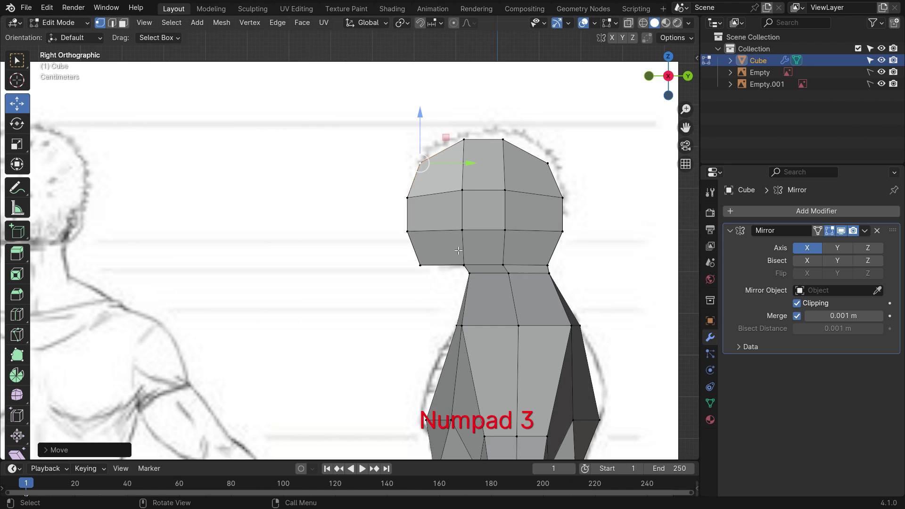
pyautogui.scroll(1, 476, 198)
pyautogui.keyDown('shift'); pyautogui.moveTo(476, 193); pyautogui.dragTo(414, 190, button='middle'); pyautogui.keyUp('shift')
pyautogui.scroll(2, 415, 190)
pyautogui.press('g')
pyautogui.click(419, 182)
pyautogui.click(317, 188)
pyautogui.press('g')
pyautogui.click(364, 216)
pyautogui.click(317, 245)
pyautogui.press('g')
pyautogui.click(358, 264)
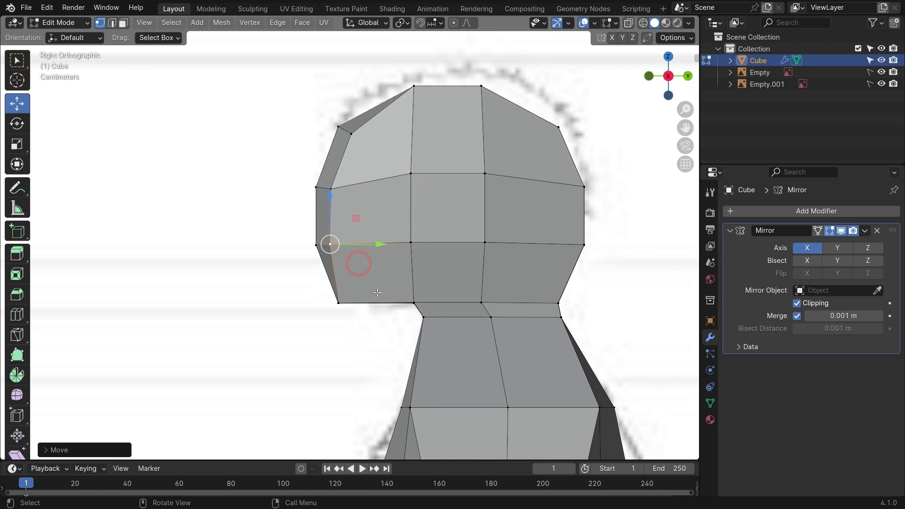
# Step: Lower the two outer vertices at the top of the head to round off the upper side of the skull
pyautogui.click(414, 87)
pyautogui.press('g')
pyautogui.click(438, 148)
pyautogui.click(481, 86)
pyautogui.press('g')
pyautogui.click(501, 149)
# Step: Reposition the three outer vertices along the back of the head to round off the rear of the skull
pyautogui.click(556, 128)
pyautogui.press('g')
pyautogui.click(556, 137)
pyautogui.click(583, 188)
pyautogui.press('g')
pyautogui.click(602, 214)
pyautogui.click(586, 246)
pyautogui.press('g')
pyautogui.click(599, 271)
pyautogui.moveTo(448, 257); pyautogui.dragTo(453, 286, button='middle')
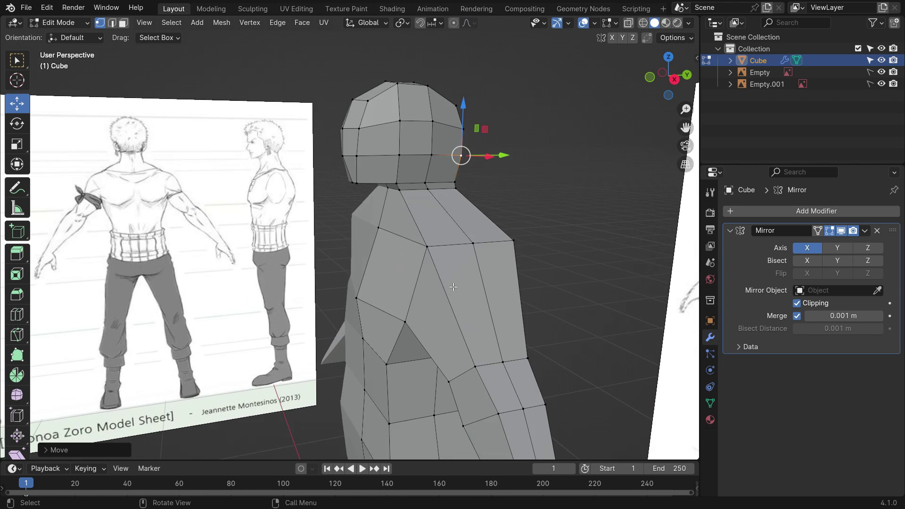
# Step: Add a Subdivision Surface modifier to the character mesh
pyautogui.hotkey('shift', 'a')
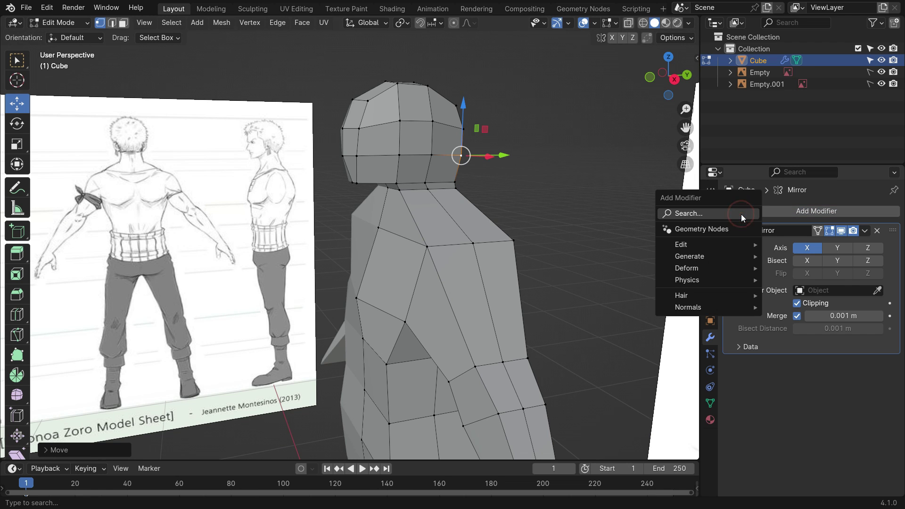
pyautogui.write('sub')
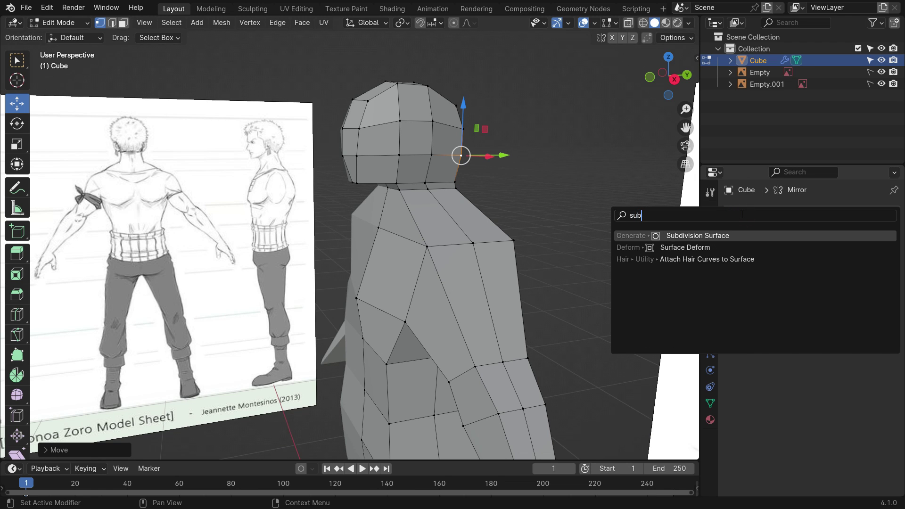
pyautogui.click(741, 232)
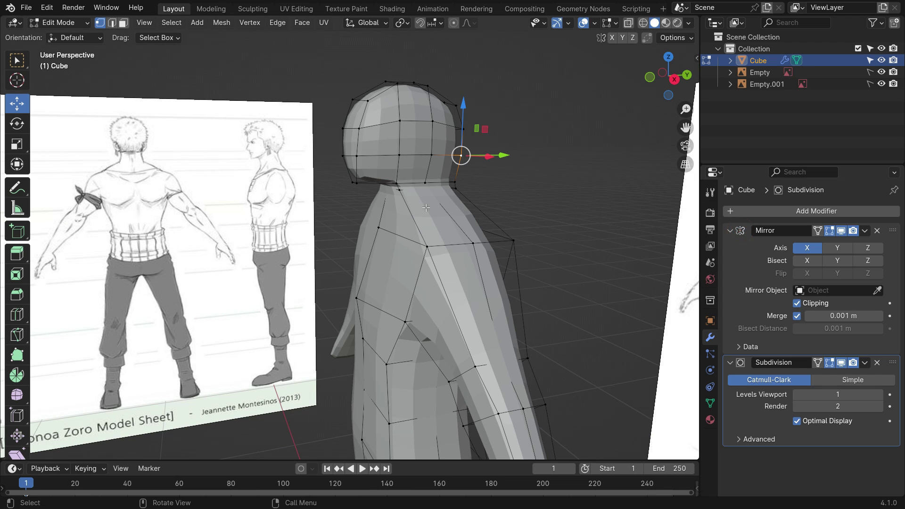
pyautogui.scroll(-4, 425, 208)
pyautogui.scroll(4, 392, 225)
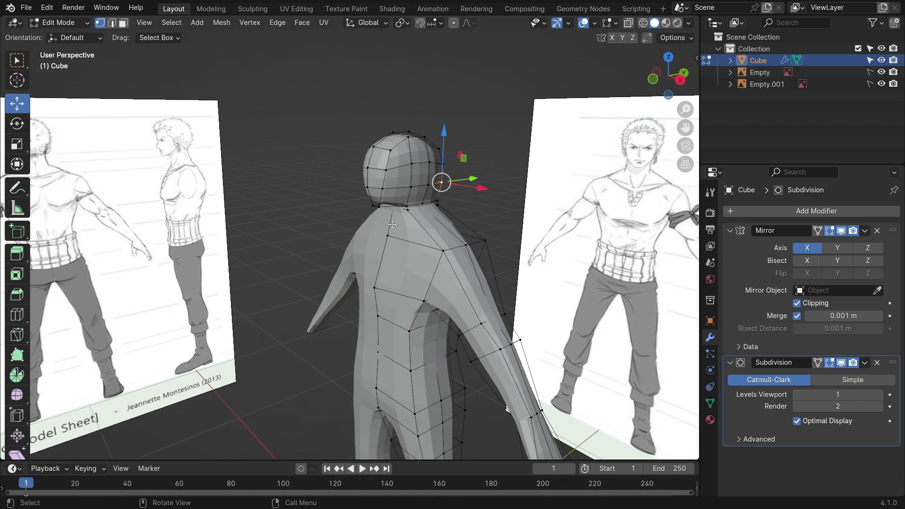
# Step: In the side view with X-ray on, move all vertices along the front of the face backward along Y
pyautogui.press('KP_3')
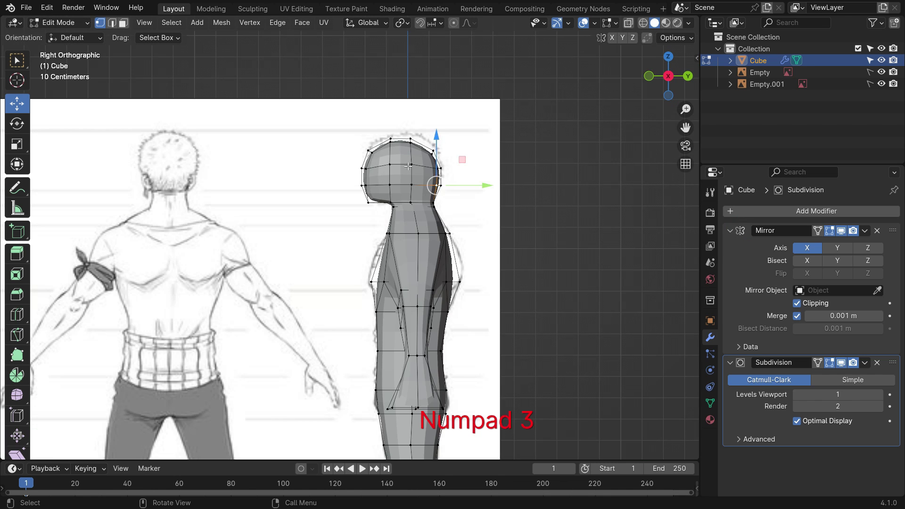
pyautogui.scroll(4, 372, 170)
pyautogui.hotkey('alt', 'z')
pyautogui.scroll(1, 367, 171)
pyautogui.moveTo(341, 103); pyautogui.dragTo(391, 257)
pyautogui.moveTo(408, 186); pyautogui.dragTo(432, 188)
# Step: Select the vertices on the top and upper front of the head and raise them slightly toward the reference hair outline
pyautogui.click(574, 241)
pyautogui.scroll(-1, 293, 288)
pyautogui.scroll(1, 564, 236)
pyautogui.moveTo(280, 95); pyautogui.dragTo(427, 165)
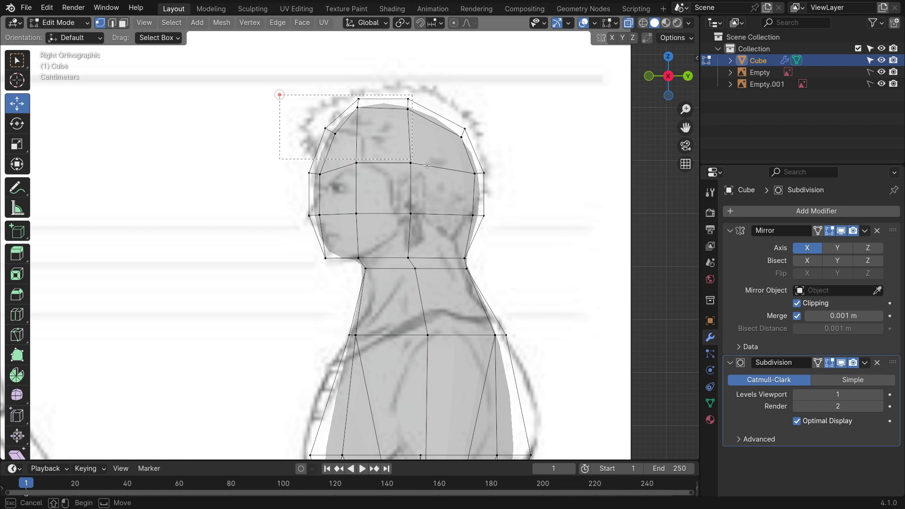
pyautogui.moveTo(514, 263); pyautogui.dragTo(514, 263)
pyautogui.moveTo(391, 139); pyautogui.dragTo(390, 128)
# Step: Move the front chin vertices straight down along Z to extend the jaw
pyautogui.moveTo(314, 232); pyautogui.dragTo(344, 271)
pyautogui.moveTo(328, 204); pyautogui.dragTo(328, 231)
pyautogui.keyDown('shift'); pyautogui.moveTo(339, 226); pyautogui.dragTo(339, 218, button='middle'); pyautogui.keyUp('shift')
pyautogui.hotkey('alt', 'z')
pyautogui.hotkey('alt', 'z')
pyautogui.scroll(-2, 389, 142)
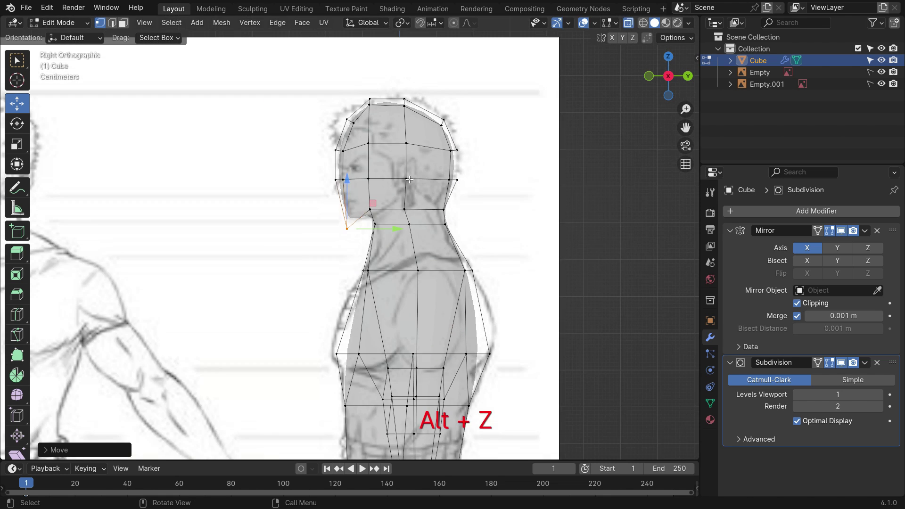
# Step: Move the chest's front vertices forward and the shoulder and upper-back vertices backward along Y to fill the reference torso outline
pyautogui.scroll(3, 434, 202)
pyautogui.moveTo(434, 203); pyautogui.dragTo(478, 230)
pyautogui.click(525, 250)
pyautogui.scroll(1, 396, 227)
pyautogui.keyDown('shift'); pyautogui.moveTo(305, 294); pyautogui.dragTo(325, 85, button='middle'); pyautogui.keyUp('shift')
pyautogui.scroll(-1, 302, 198)
pyautogui.moveTo(252, 258); pyautogui.dragTo(308, 267)
pyautogui.scroll(-3, 307, 255)
pyautogui.scroll(2, 433, 188)
pyautogui.moveTo(443, 191); pyautogui.dragTo(406, 163)
pyautogui.moveTo(464, 175); pyautogui.dragTo(474, 175)
pyautogui.moveTo(471, 312); pyautogui.dragTo(414, 278)
pyautogui.moveTo(488, 295); pyautogui.dragTo(513, 295)
# Step: Pull the waist's front vertices backward and the lower-back vertices forward along Y to match the reference waist
pyautogui.scroll(-3, 475, 262)
pyautogui.scroll(5, 354, 367)
pyautogui.moveTo(298, 234); pyautogui.dragTo(351, 282)
pyautogui.moveTo(373, 257); pyautogui.dragTo(382, 257)
pyautogui.scroll(-2, 345, 212)
pyautogui.scroll(3, 543, 259)
pyautogui.moveTo(512, 257); pyautogui.dragTo(467, 212)
pyautogui.moveTo(537, 235); pyautogui.dragTo(526, 236)
pyautogui.scroll(-4, 488, 226)
pyautogui.scroll(2, 489, 338)
pyautogui.moveTo(489, 326); pyautogui.dragTo(446, 275)
pyautogui.moveTo(517, 297); pyautogui.dragTo(505, 297)
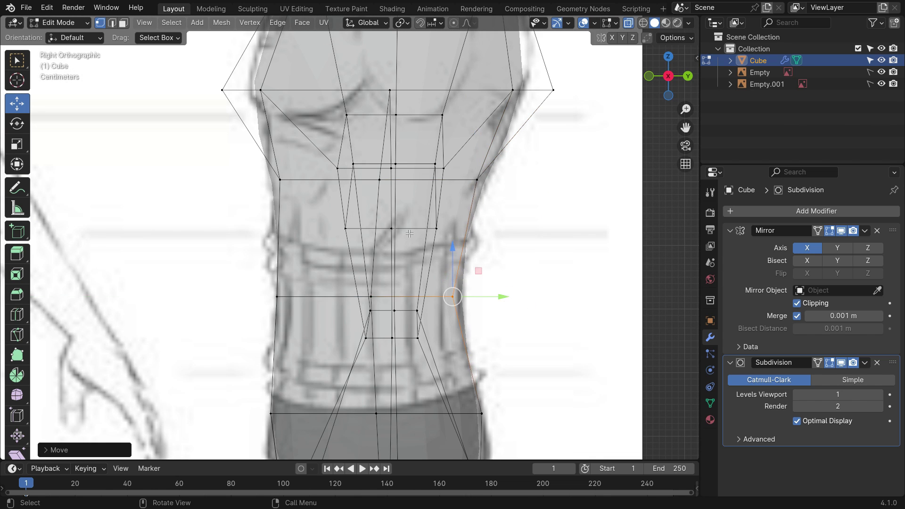
# Step: Move the rear vertices of the two hip rows backward along Y to match the reference buttocks
pyautogui.scroll(-3, 420, 239)
pyautogui.keyDown('shift'); pyautogui.moveTo(443, 390); pyautogui.dragTo(461, 320, button='middle'); pyautogui.keyUp('shift')
pyautogui.scroll(5, 460, 319)
pyautogui.moveTo(508, 236); pyautogui.dragTo(475, 158)
pyautogui.moveTo(548, 195); pyautogui.dragTo(565, 197)
pyautogui.moveTo(518, 276); pyautogui.dragTo(476, 316)
pyautogui.moveTo(545, 296); pyautogui.dragTo(558, 297)
# Step: Add a horizontal loop cut around the upper thigh, slide it up just below the hips and adjust its rear vertices
pyautogui.scroll(-1, 471, 320)
pyautogui.keyDown('shift'); pyautogui.moveTo(407, 347); pyautogui.dragTo(440, 299, button='middle'); pyautogui.keyUp('shift')
pyautogui.hotkey('ctrl', 'r')
pyautogui.click(396, 295)
pyautogui.click(396, 266)
pyautogui.moveTo(491, 256); pyautogui.dragTo(533, 269)
# Step: Move the rear calf vertices backward and the vertices behind the knee slightly forward to match the reference leg
pyautogui.scroll(-2, 411, 272)
pyautogui.keyDown('shift'); pyautogui.moveTo(432, 352); pyautogui.dragTo(450, 337, button='middle'); pyautogui.keyUp('shift')
pyautogui.scroll(4, 385, 300)
pyautogui.scroll(-4, 385, 300)
pyautogui.keyDown('shift'); pyautogui.moveTo(402, 356); pyautogui.dragTo(366, 115, button='middle'); pyautogui.keyUp('shift')
pyautogui.scroll(3, 460, 354)
pyautogui.moveTo(436, 269); pyautogui.dragTo(516, 298)
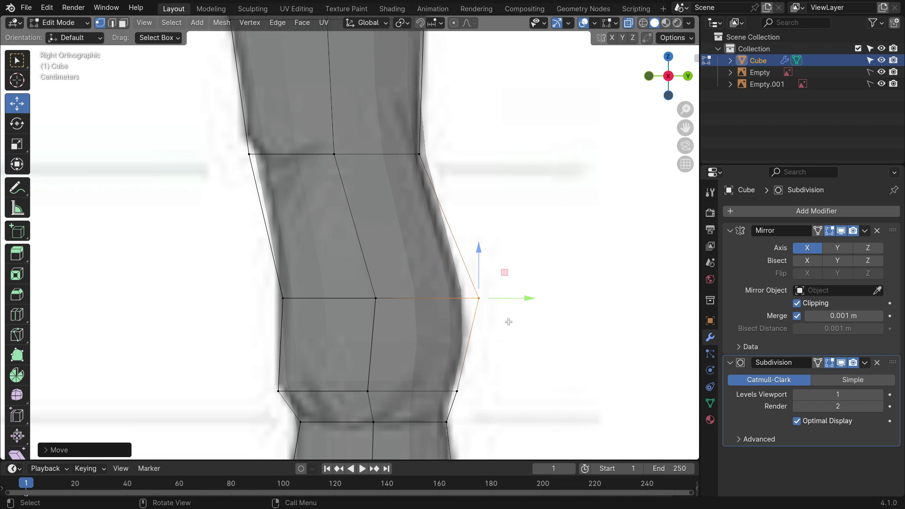
pyautogui.scroll(-2, 471, 325)
pyautogui.moveTo(459, 233); pyautogui.dragTo(419, 188)
pyautogui.moveTo(485, 207); pyautogui.dragTo(479, 207)
# Step: Widen the bottom of the trouser cuff by moving its front vertices forward and its rear vertices backward along Y
pyautogui.keyDown('shift'); pyautogui.moveTo(358, 329); pyautogui.dragTo(325, 124, button='middle'); pyautogui.keyUp('shift')
pyautogui.scroll(2, 324, 124)
pyautogui.moveTo(288, 275); pyautogui.dragTo(336, 296)
pyautogui.moveTo(449, 270); pyautogui.dragTo(507, 308)
pyautogui.moveTo(512, 292); pyautogui.dragTo(532, 292)
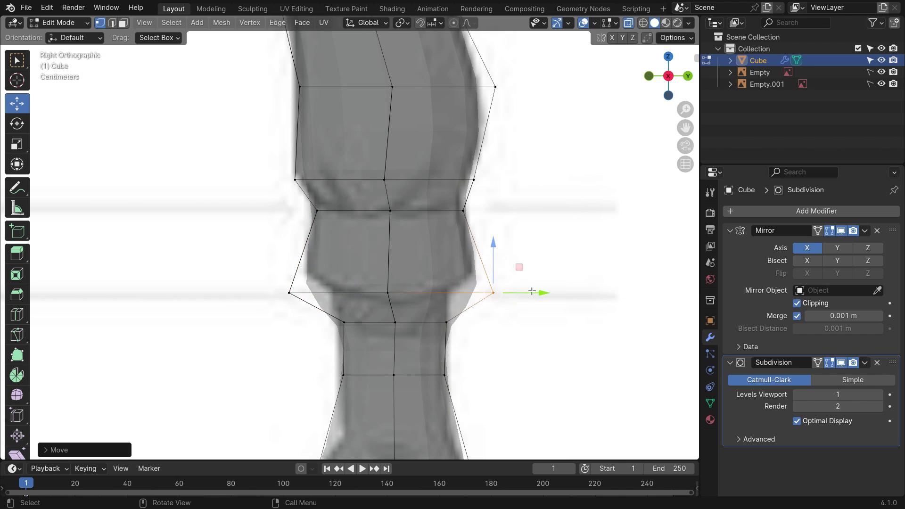
# Step: Add a loop cut around the boot above the ankle and pull its front and rear vertices inward to the reference outline
pyautogui.scroll(-3, 407, 267)
pyautogui.keyDown('shift'); pyautogui.moveTo(400, 372); pyautogui.dragTo(408, 297, button='middle'); pyautogui.keyUp('shift')
pyautogui.scroll(2, 407, 298)
pyautogui.hotkey('ctrl', 'r')
pyautogui.click(408, 298)
pyautogui.moveTo(460, 277); pyautogui.dragTo(478, 301)
pyautogui.moveTo(334, 282); pyautogui.dragTo(364, 307)
pyautogui.moveTo(395, 294); pyautogui.dragTo(408, 295)
# Step: Move the bottom rear vertices of the heel backward along Y
pyautogui.keyDown('shift'); pyautogui.moveTo(501, 453); pyautogui.dragTo(492, 371, button='middle'); pyautogui.keyUp('shift')
pyautogui.moveTo(493, 371); pyautogui.dragTo(460, 407)
pyautogui.moveTo(522, 392); pyautogui.dragTo(538, 392)
pyautogui.scroll(-2, 538, 313)
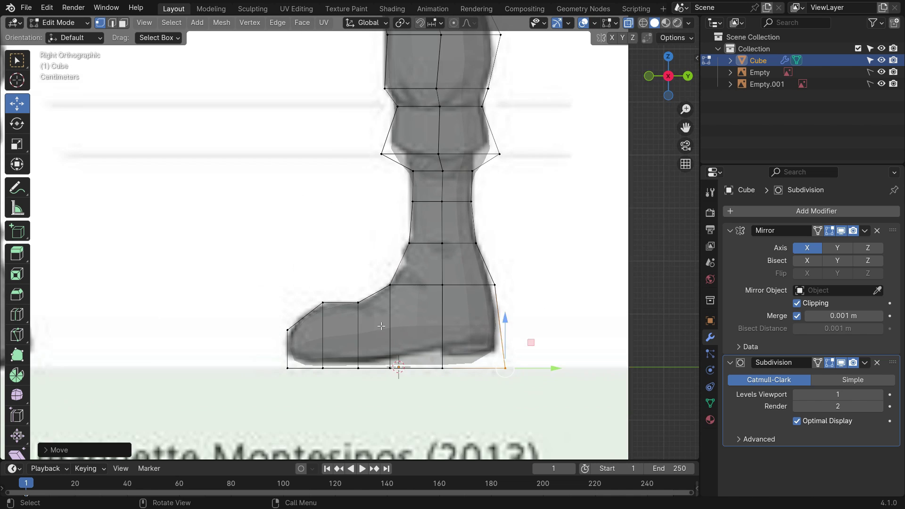
# Step: Reshape the shoe by raising the upper toe vertices, lowering the instep vertices and moving the toe tip slightly forward
pyautogui.scroll(2, 365, 324)
pyautogui.moveTo(290, 278); pyautogui.dragTo(321, 308)
pyautogui.moveTo(305, 244); pyautogui.dragTo(305, 227)
pyautogui.moveTo(356, 254); pyautogui.dragTo(356, 269)
pyautogui.moveTo(240, 311); pyautogui.dragTo(268, 398)
pyautogui.moveTo(301, 361); pyautogui.dragTo(298, 361)
pyautogui.hotkey('alt', 'a')
pyautogui.scroll(-3, 394, 325)
pyautogui.scroll(-5, 424, 346)
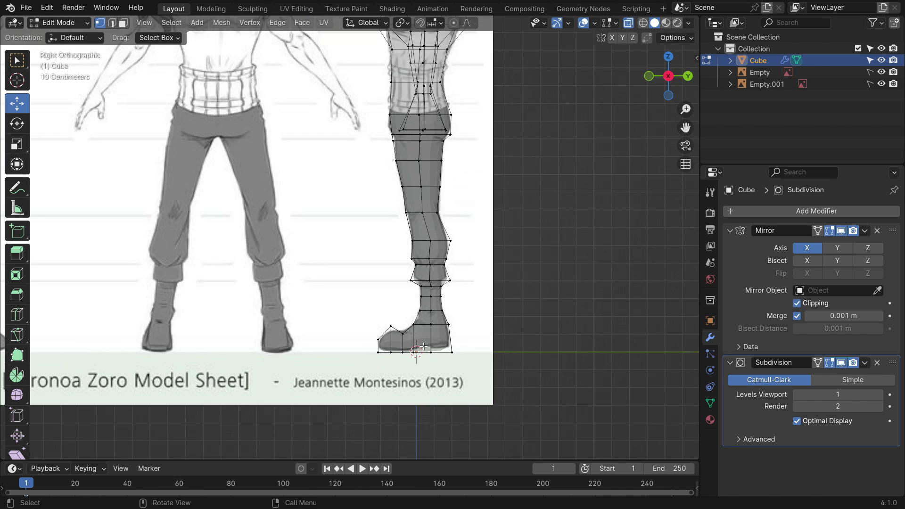
# Step: In the front view with X-ray on, move the side vertices where the jaw meets the neck inward along X and slightly down
pyautogui.hotkey('alt', 'z')
pyautogui.scroll(-2, 414, 326)
pyautogui.moveTo(418, 309); pyautogui.dragTo(482, 323, button='middle')
pyautogui.press('KP_1')
pyautogui.hotkey('alt', 'z')
pyautogui.scroll(4, 455, 95)
pyautogui.keyDown('shift'); pyautogui.moveTo(455, 96); pyautogui.dragTo(456, 178, button='middle'); pyautogui.keyUp('shift')
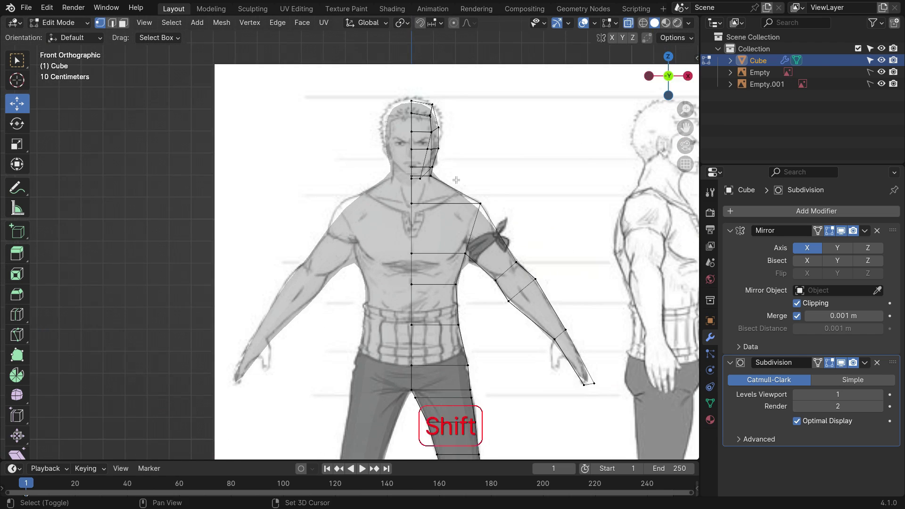
pyautogui.scroll(6, 439, 166)
pyautogui.moveTo(463, 193); pyautogui.dragTo(452, 196)
pyautogui.moveTo(403, 146); pyautogui.dragTo(402, 153)
# Step: Move the shoulder vertices about 0.03 m outward along X and 0.02 m up to match the front reference
pyautogui.click(485, 190)
pyautogui.scroll(-1, 485, 190)
pyautogui.keyDown('shift'); pyautogui.moveTo(485, 190); pyautogui.dragTo(452, 144, button='middle'); pyautogui.keyUp('shift')
pyautogui.moveTo(469, 202); pyautogui.dragTo(525, 263)
pyautogui.press('g')
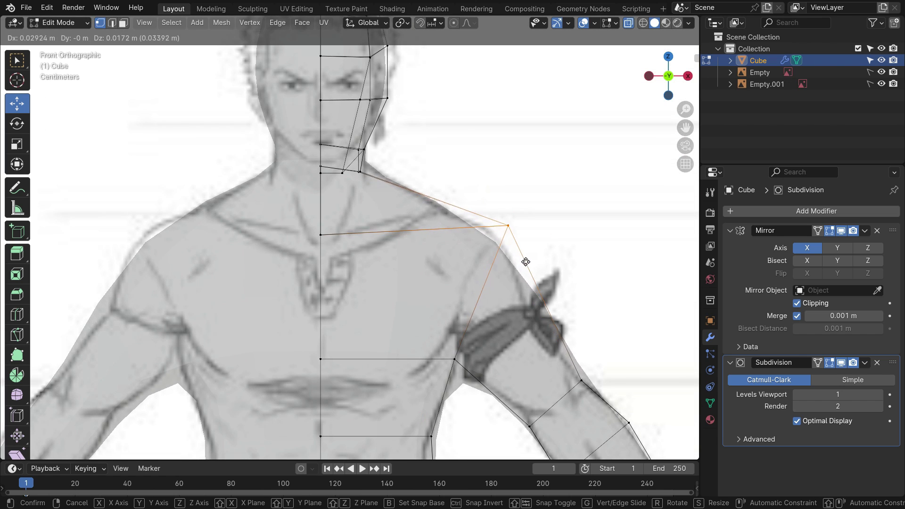
pyautogui.click(525, 262)
# Step: Select the vertices around the elbow and scale them down to about 0.72 to fit the arm outline
pyautogui.scroll(1, 526, 262)
pyautogui.keyDown('shift'); pyautogui.moveTo(525, 262); pyautogui.dragTo(409, 113, button='middle'); pyautogui.keyUp('shift')
pyautogui.click(450, 316)
pyautogui.keyDown('shift'); pyautogui.moveTo(490, 238); pyautogui.dragTo(532, 281); pyautogui.keyUp('shift')
pyautogui.press('s')
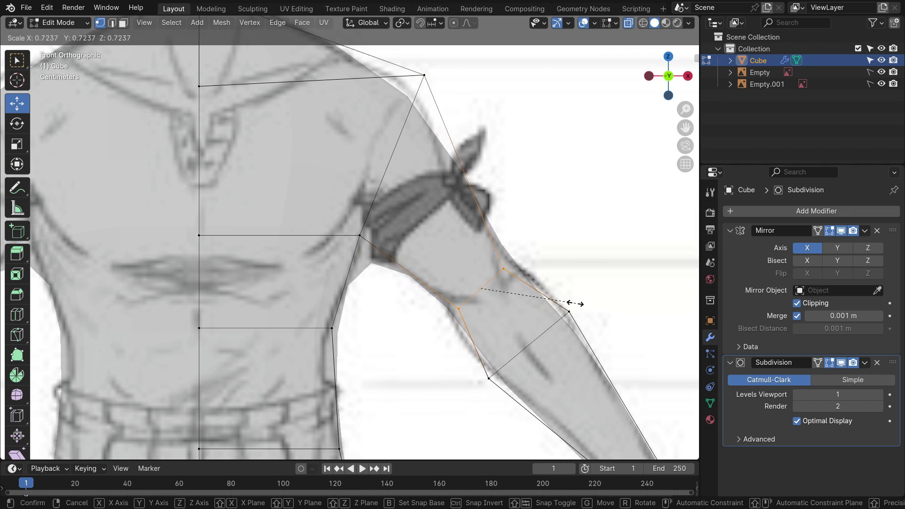
pyautogui.click(576, 304)
# Step: Scale the upper forearm vertices up to about 1.13 to fill the muscle's outline
pyautogui.scroll(-1, 462, 335)
pyautogui.keyDown('shift'); pyautogui.moveTo(461, 335); pyautogui.dragTo(438, 302, button='middle'); pyautogui.keyUp('shift')
pyautogui.keyDown('shift'); pyautogui.moveTo(485, 252); pyautogui.dragTo(522, 289); pyautogui.keyUp('shift')
pyautogui.scroll(2, 522, 290)
pyautogui.press('s')
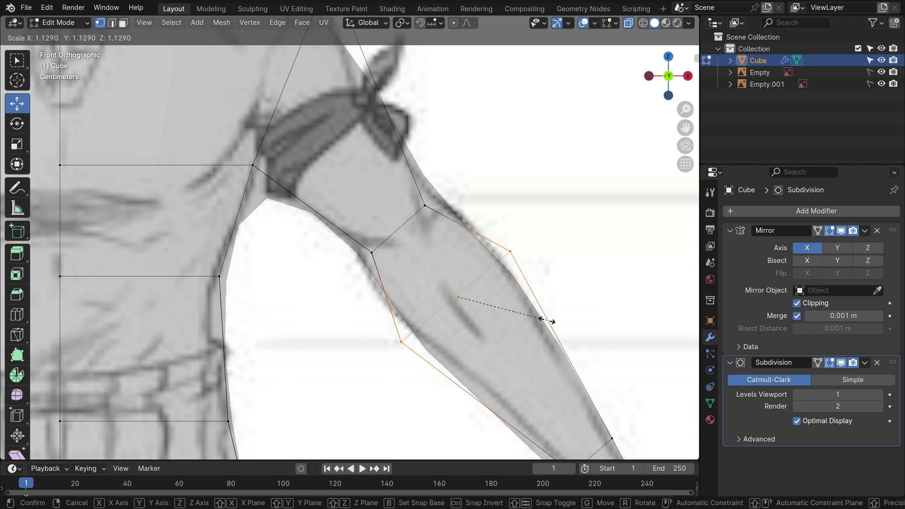
pyautogui.click(553, 319)
# Step: Scale the wrist vertices down to about 0.4 and move them into place on the reference wrist
pyautogui.scroll(-3, 553, 319)
pyautogui.scroll(1, 554, 319)
pyautogui.keyDown('shift'); pyautogui.moveTo(553, 319); pyautogui.dragTo(524, 276, button='middle'); pyautogui.keyUp('shift')
pyautogui.moveTo(467, 314); pyautogui.dragTo(578, 381)
pyautogui.press('s')
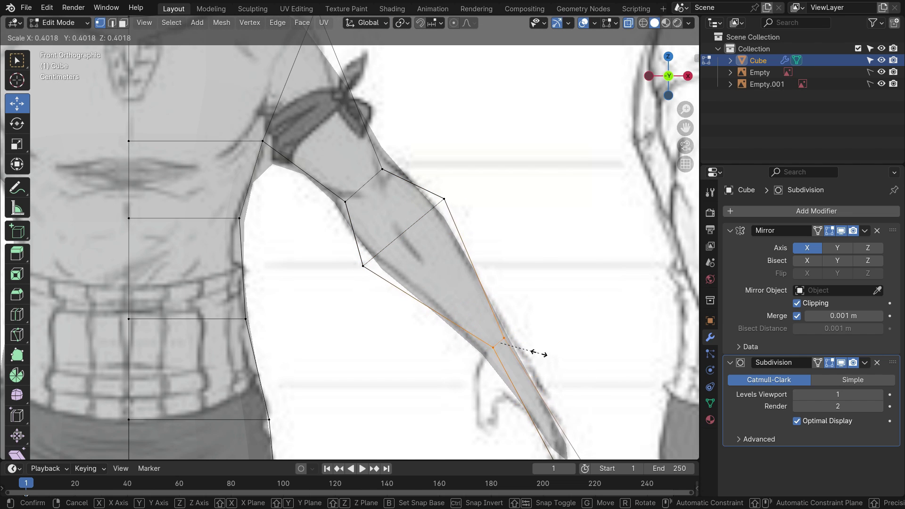
pyautogui.click(532, 367)
pyautogui.press('g')
pyautogui.click(530, 370)
# Step: Move the armpit vertices slightly inward along X
pyautogui.scroll(-3, 515, 304)
pyautogui.click(527, 269)
pyautogui.scroll(-1, 470, 254)
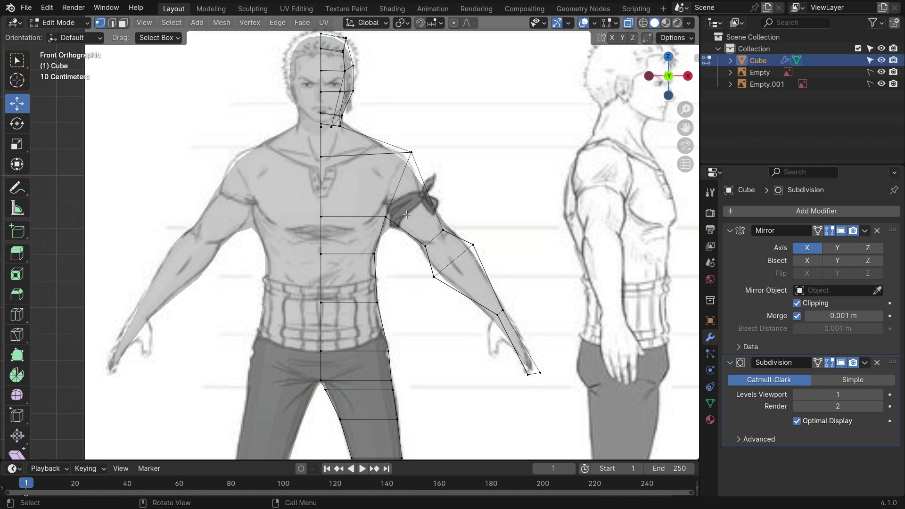
pyautogui.keyDown('shift'); pyautogui.moveTo(406, 215); pyautogui.dragTo(416, 179, button='middle'); pyautogui.keyUp('shift')
pyautogui.scroll(6, 375, 224)
pyautogui.moveTo(379, 188); pyautogui.dragTo(417, 238)
pyautogui.moveTo(453, 211); pyautogui.dragTo(438, 212)
# Step: Move the inner vertices at the widest part of the lower trouser leg about 0.014 m along negative X
pyautogui.scroll(-7, 437, 211)
pyautogui.scroll(4, 434, 321)
pyautogui.keyDown('shift'); pyautogui.moveTo(409, 411); pyautogui.dragTo(423, 235, button='middle'); pyautogui.keyUp('shift')
pyautogui.keyDown('shift'); pyautogui.moveTo(448, 366); pyautogui.dragTo(413, 165, button='middle'); pyautogui.keyUp('shift')
pyautogui.scroll(2, 414, 169)
pyautogui.moveTo(343, 263); pyautogui.dragTo(387, 287)
pyautogui.moveTo(415, 280); pyautogui.dragTo(408, 280)
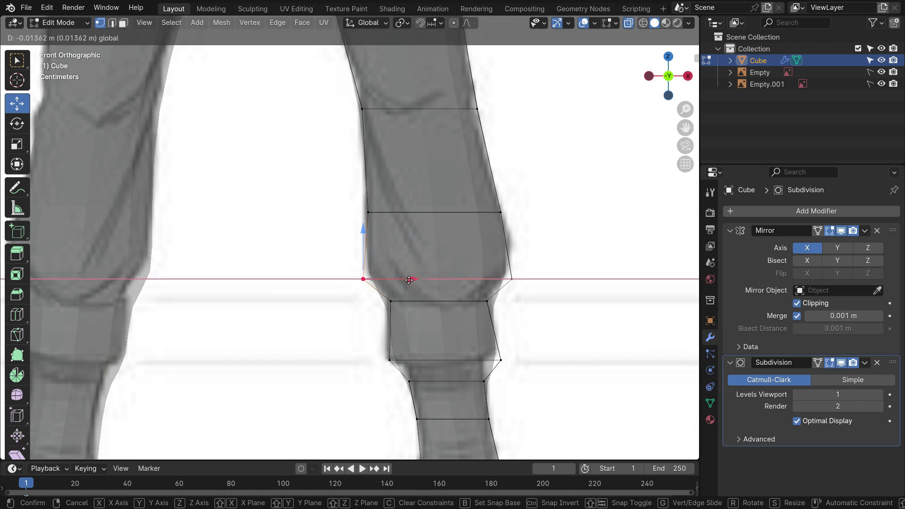
pyautogui.click(565, 277)
# Step: Move the inner ankle vertices slightly toward the leg's centre and the cuff's lower inner vertices away from it along X
pyautogui.scroll(1, 527, 370)
pyautogui.moveTo(466, 328); pyautogui.dragTo(507, 342)
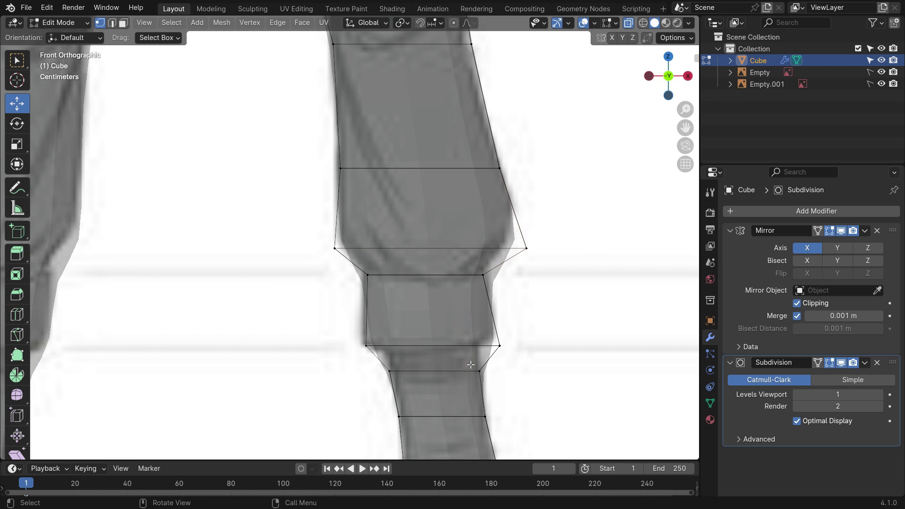
pyautogui.moveTo(374, 358); pyautogui.dragTo(408, 384)
pyautogui.moveTo(434, 371); pyautogui.dragTo(440, 370)
pyautogui.moveTo(353, 332); pyautogui.dragTo(384, 356)
pyautogui.moveTo(416, 346); pyautogui.dragTo(403, 346)
# Step: Move the cuff's lower outer vertices slightly outward and its upper outer vertices inward along X
pyautogui.moveTo(467, 329); pyautogui.dragTo(530, 350)
pyautogui.moveTo(539, 346); pyautogui.dragTo(547, 345)
pyautogui.moveTo(466, 262); pyautogui.dragTo(501, 288)
pyautogui.moveTo(533, 276); pyautogui.dragTo(523, 275)
pyautogui.moveTo(348, 265); pyautogui.dragTo(428, 275)
pyautogui.click(586, 314)
# Step: Shift the selected cuff-area vertices slightly outward and scale them along X to fit the reference, then turn X-ray off
pyautogui.scroll(-1, 414, 179)
pyautogui.scroll(-5, 414, 179)
pyautogui.scroll(4, 462, 363)
pyautogui.moveTo(343, 271); pyautogui.dragTo(483, 354)
pyautogui.moveTo(460, 327); pyautogui.dragTo(466, 327)
pyautogui.press('s')
pyautogui.press('x')
pyautogui.click(538, 339)
pyautogui.hotkey('alt', 'z')
pyautogui.click(538, 318)
pyautogui.scroll(-9, 438, 330)
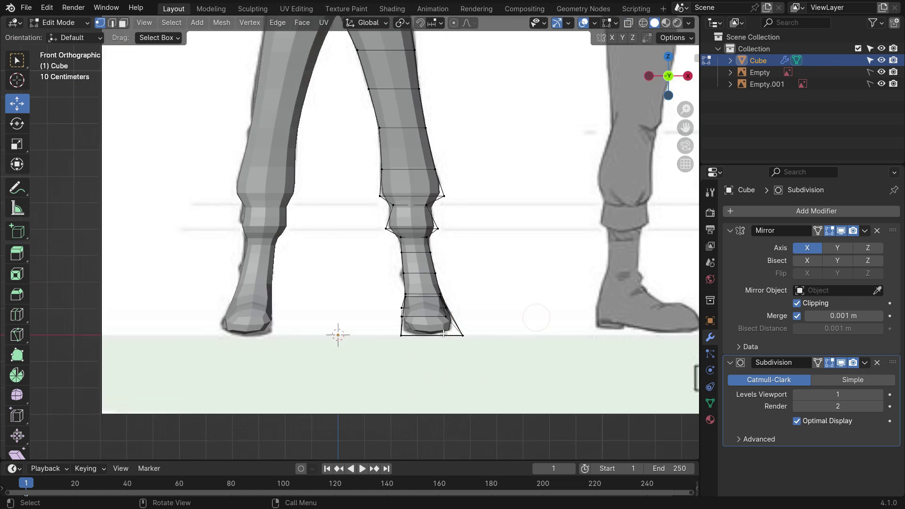
# Step: Inspect the refitted body in the side view with X-ray and in perspective
pyautogui.moveTo(438, 330); pyautogui.dragTo(373, 345, button='middle')
pyautogui.scroll(4, 474, 230)
pyautogui.press('KP_3')
pyautogui.hotkey('alt', 'z')
pyautogui.scroll(7, 454, 212)
pyautogui.moveTo(440, 165); pyautogui.dragTo(497, 192)
pyautogui.click(497, 192)
pyautogui.scroll(-5, 497, 192)
pyautogui.hotkey('alt', 'z')
pyautogui.moveTo(497, 191); pyautogui.dragTo(527, 307, button='middle')
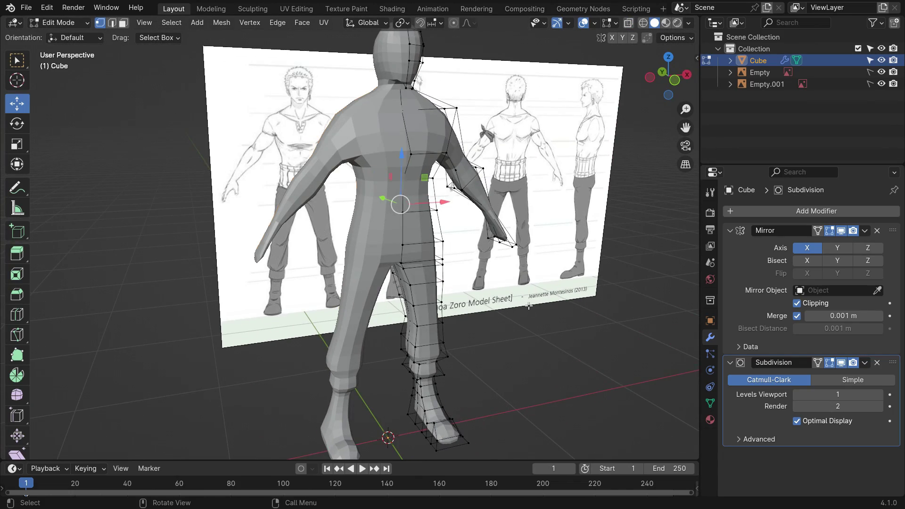
# Step: Return to Object Mode and apply the body's Mirror modifier followed by its Subdivision modifier
pyautogui.press('Tab')
pyautogui.scroll(-3, 417, 333)
pyautogui.moveTo(443, 355); pyautogui.dragTo(421, 353, button='middle')
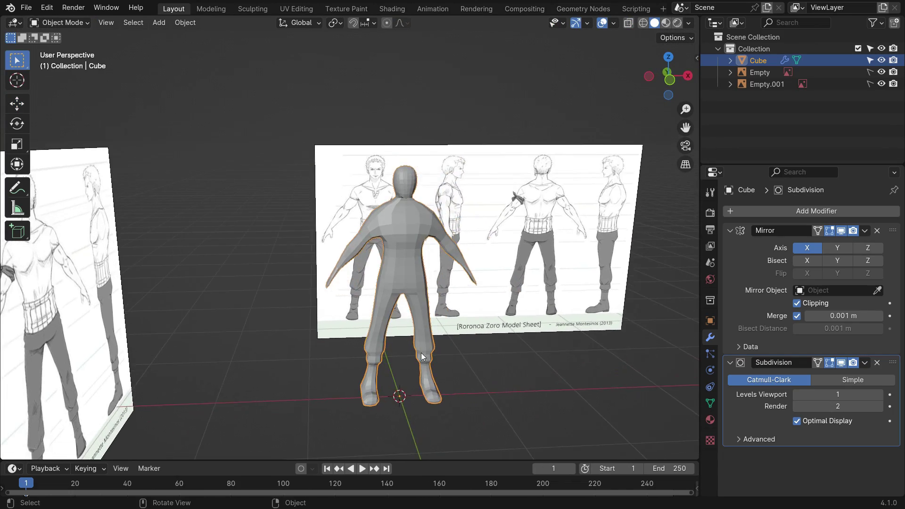
pyautogui.click(863, 231)
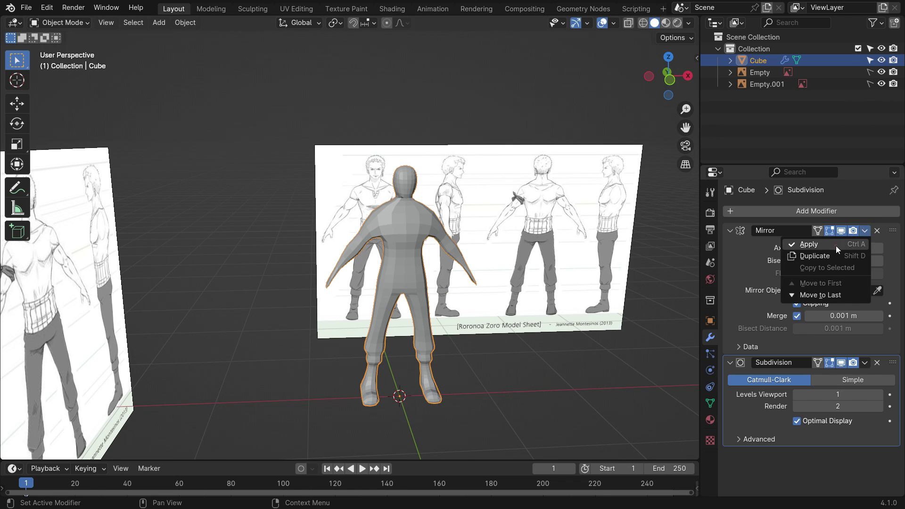
pyautogui.click(835, 245)
pyautogui.click(865, 231)
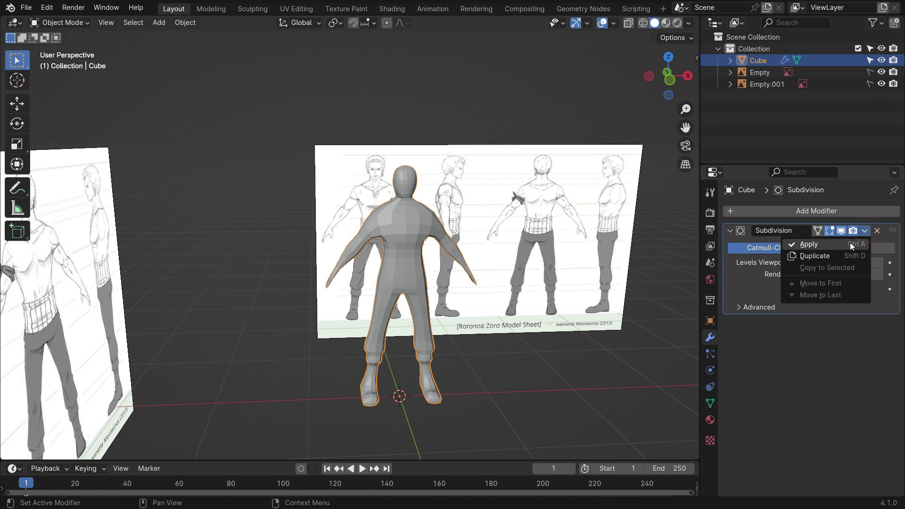
pyautogui.click(850, 243)
# Step: Hide both reference images, Empty and Empty.001, and frame the body
pyautogui.click(881, 72)
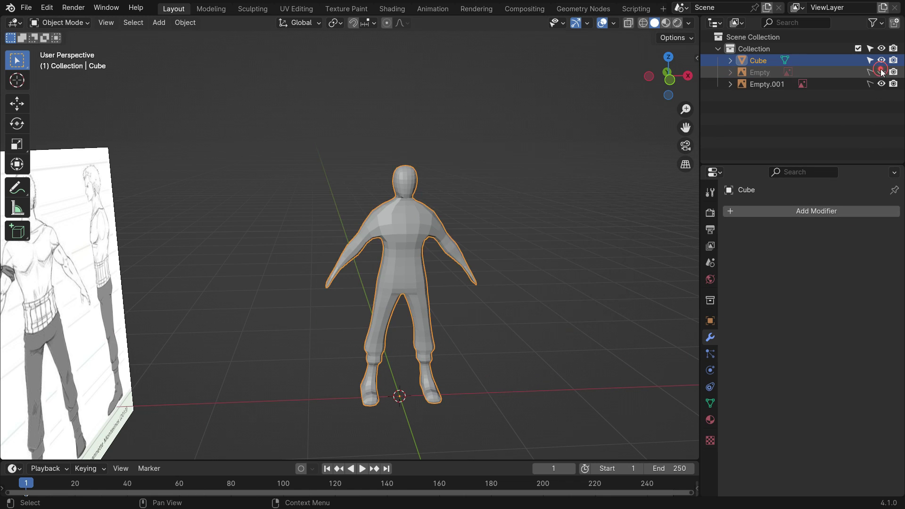
pyautogui.click(881, 84)
pyautogui.press('KP_Decimal')
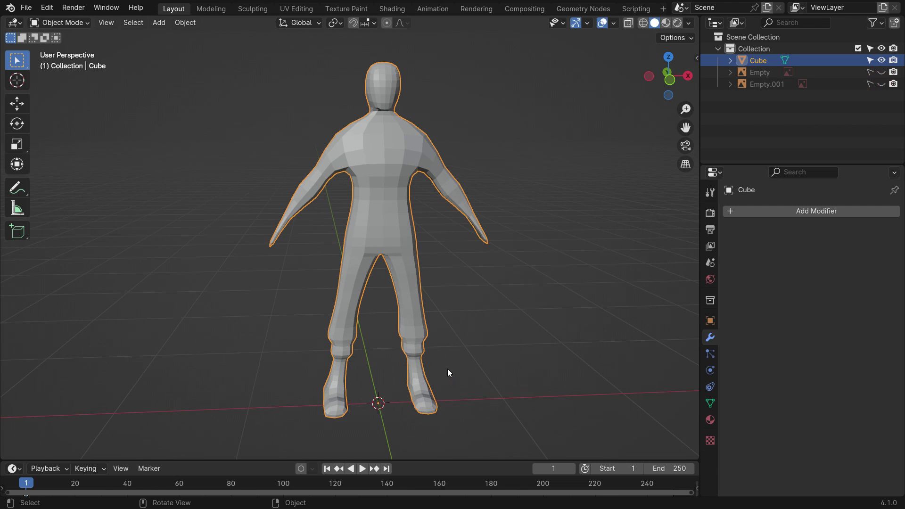
pyautogui.moveTo(448, 369); pyautogui.dragTo(476, 367, button='middle')
# Step: In Edit Mode, dissolve the edge loops around both upper thighs just below the crotch
pyautogui.press('Tab')
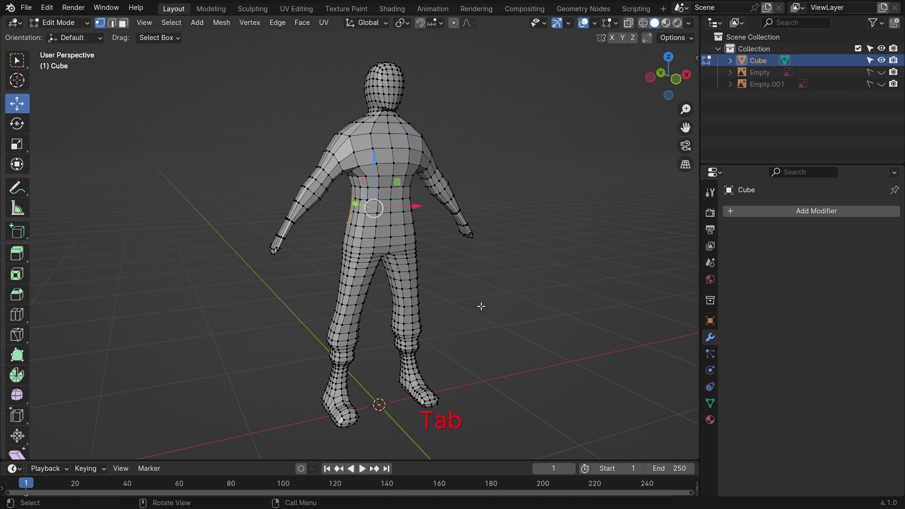
pyautogui.press('KP_1')
pyautogui.scroll(6, 394, 257)
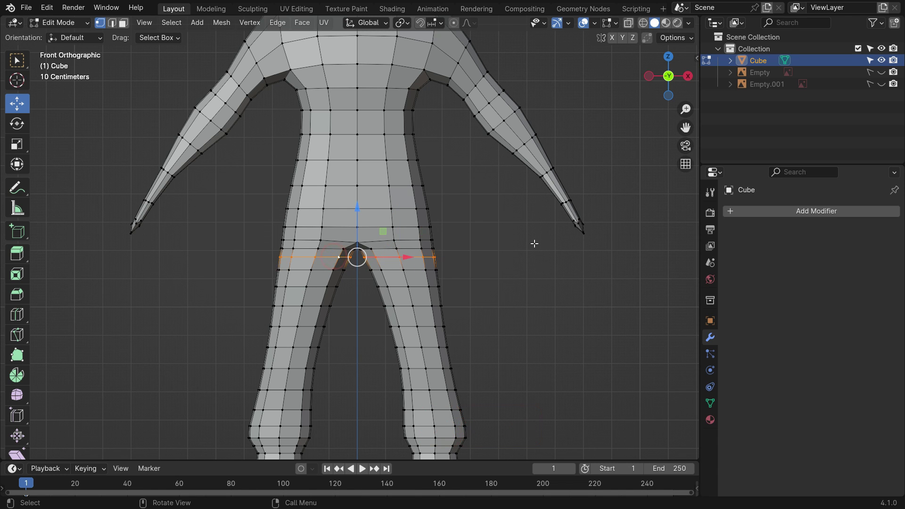
pyautogui.press('Delete')
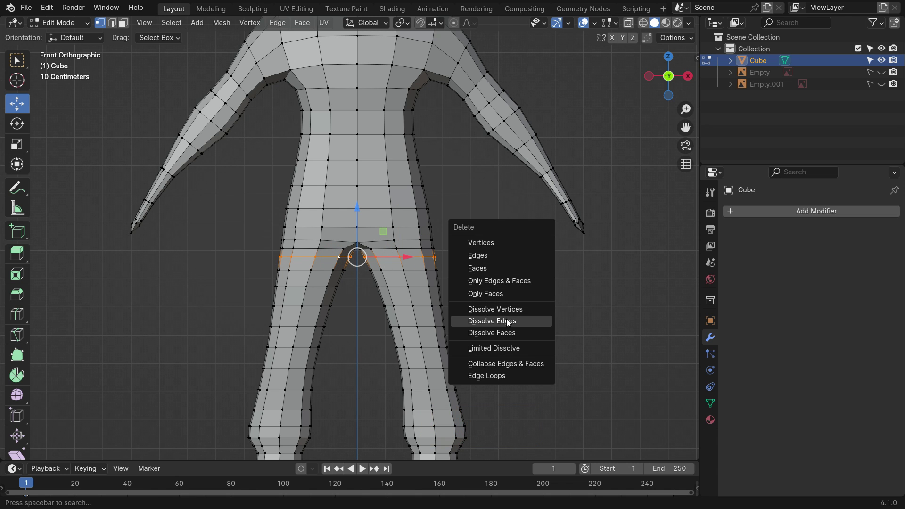
pyautogui.click(521, 320)
# Step: Dissolve the edge loops directly above and below the widest part of both lower trouser legs
pyautogui.keyDown('shift'); pyautogui.moveTo(431, 358); pyautogui.dragTo(415, 180, button='middle'); pyautogui.keyUp('shift')
pyautogui.scroll(1, 428, 248)
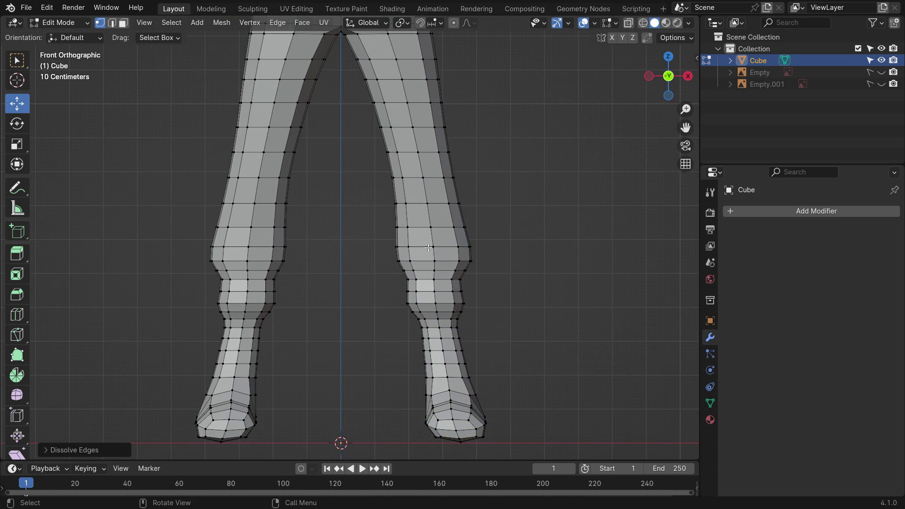
pyautogui.keyDown('alt'); pyautogui.keyDown('shift'); pyautogui.click(263, 259); pyautogui.keyUp('shift'); pyautogui.keyUp('alt')
pyautogui.press('Delete')
pyautogui.click(551, 210)
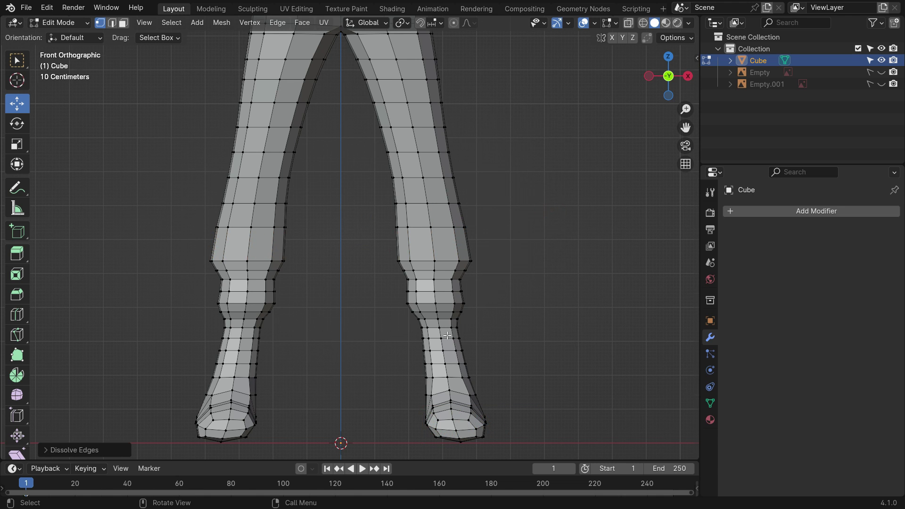
pyautogui.scroll(2, 444, 242)
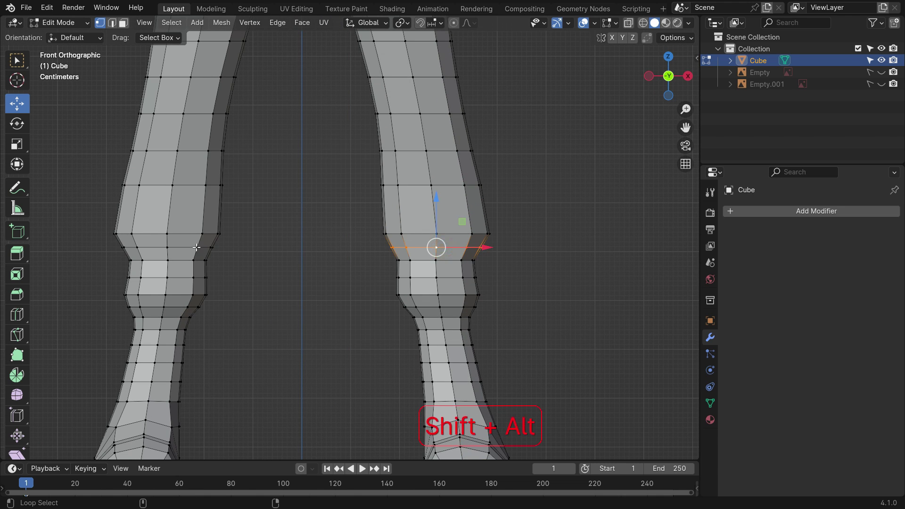
pyautogui.keyDown('alt'); pyautogui.keyDown('shift'); pyautogui.click(196, 247); pyautogui.keyUp('shift'); pyautogui.keyUp('alt')
pyautogui.press('Delete')
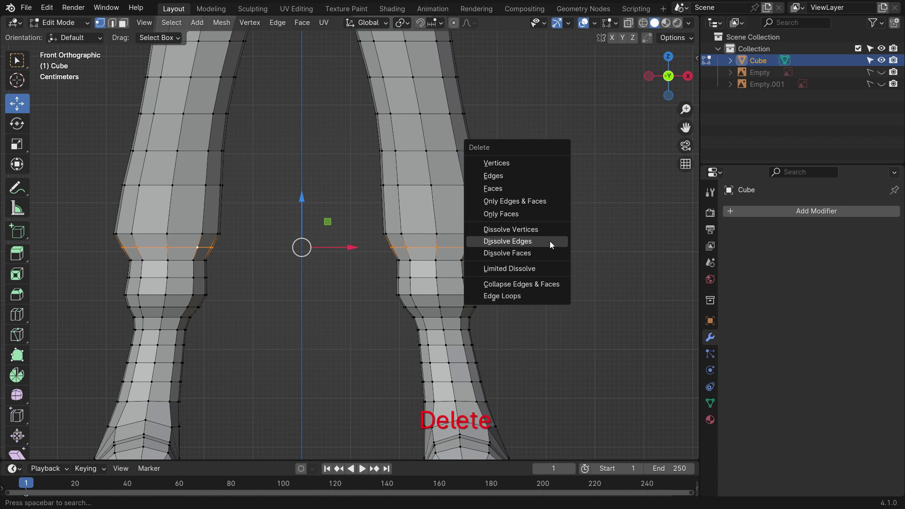
pyautogui.click(551, 240)
# Step: Dissolve the edge loops around the middle of both trouser cuffs and those between the cuffs and the boots
pyautogui.scroll(2, 555, 255)
pyautogui.keyDown('alt'); pyautogui.click(471, 272); pyautogui.keyUp('alt')
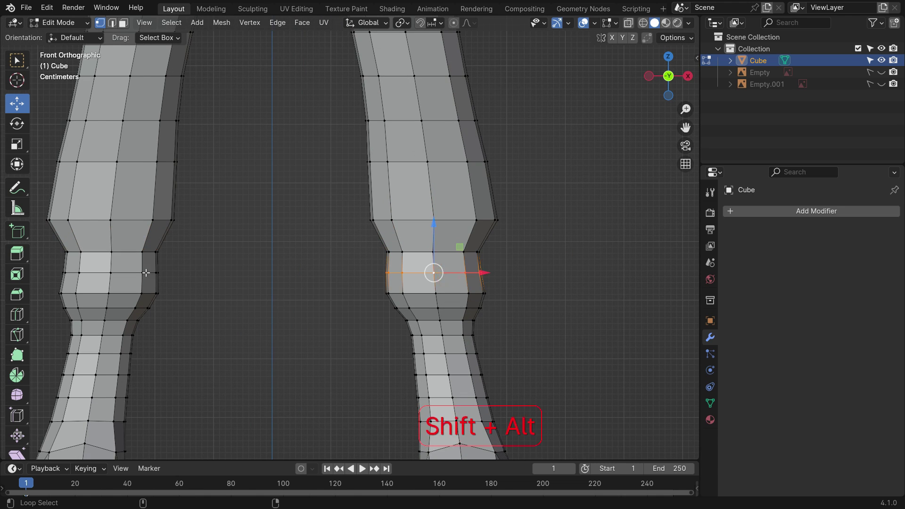
pyautogui.keyDown('alt'); pyautogui.keyDown('shift'); pyautogui.click(146, 272); pyautogui.keyUp('shift'); pyautogui.keyUp('alt')
pyautogui.press('Delete')
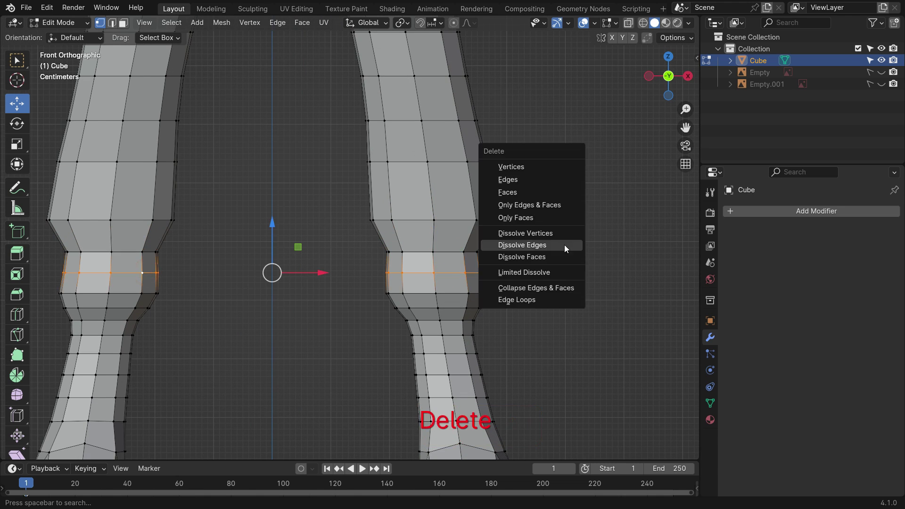
pyautogui.click(564, 245)
pyautogui.scroll(2, 519, 250)
pyautogui.keyDown('alt'); pyautogui.click(440, 292); pyautogui.keyUp('alt')
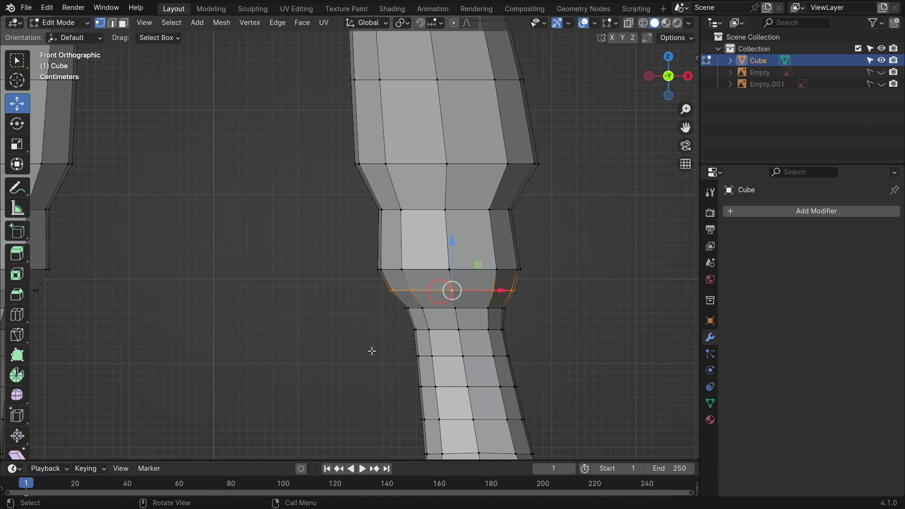
pyautogui.keyDown('shift'); pyautogui.moveTo(166, 322); pyautogui.dragTo(292, 307, button='middle'); pyautogui.keyUp('shift')
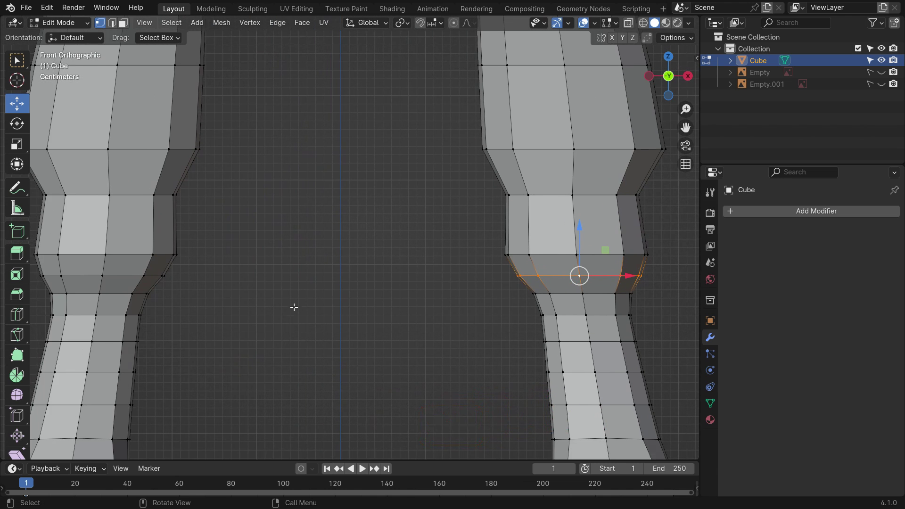
pyautogui.scroll(-2, 283, 311)
pyautogui.press('Delete')
pyautogui.click(600, 234)
# Step: Dissolve two edge loops around the shaft of each boot, keeping the loop between them
pyautogui.scroll(-2, 526, 270)
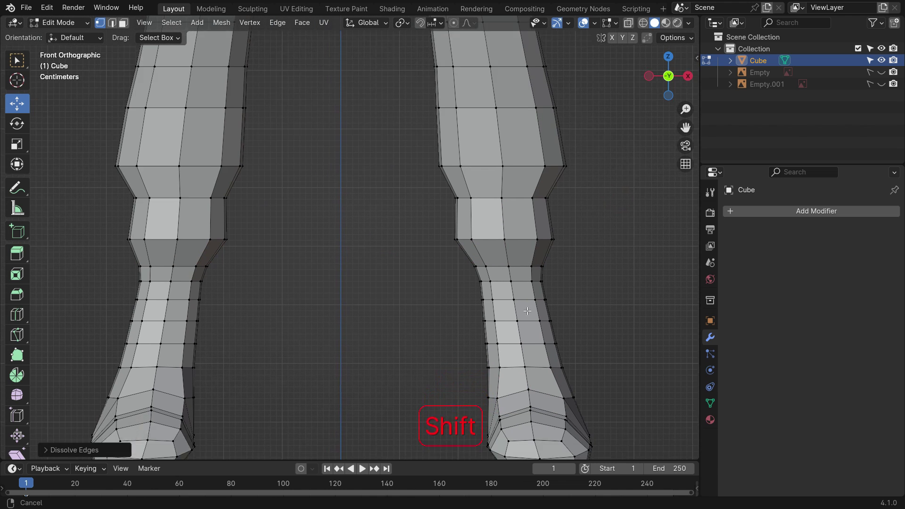
pyautogui.keyDown('shift'); pyautogui.scroll(-2, 527, 270); pyautogui.keyUp('shift')
pyautogui.keyDown('alt'); pyautogui.click(506, 267); pyautogui.keyUp('alt')
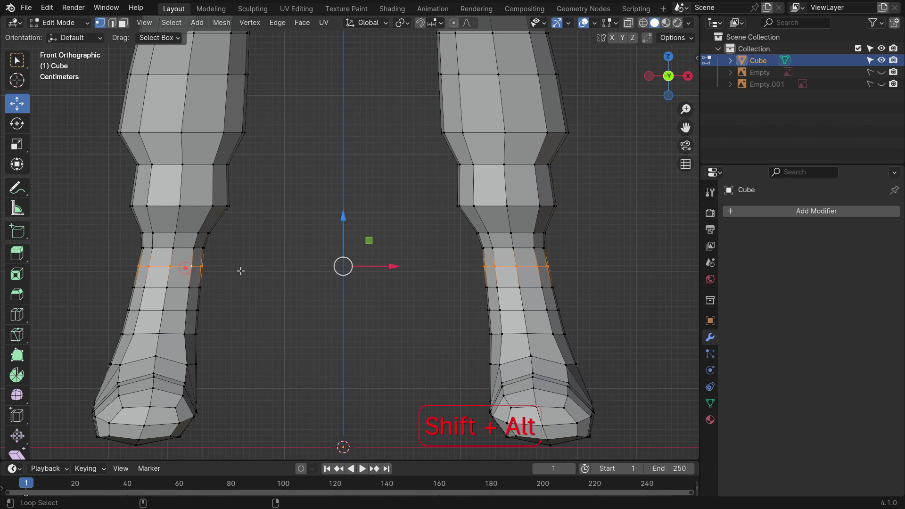
pyautogui.press('Delete')
pyautogui.click(405, 240)
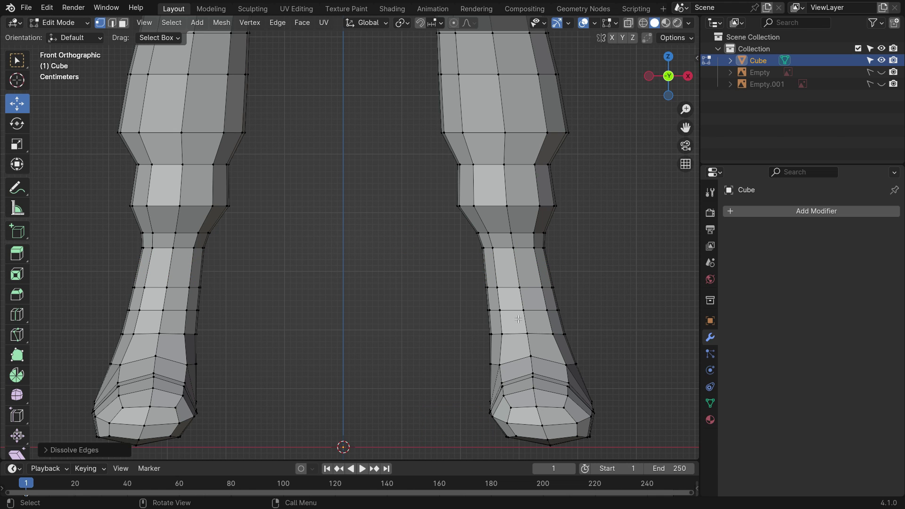
pyautogui.keyDown('alt'); pyautogui.keyDown('shift'); pyautogui.click(519, 311); pyautogui.keyUp('shift'); pyautogui.keyUp('alt')
pyautogui.press('Delete')
pyautogui.click(366, 267)
pyautogui.scroll(-2, 370, 313)
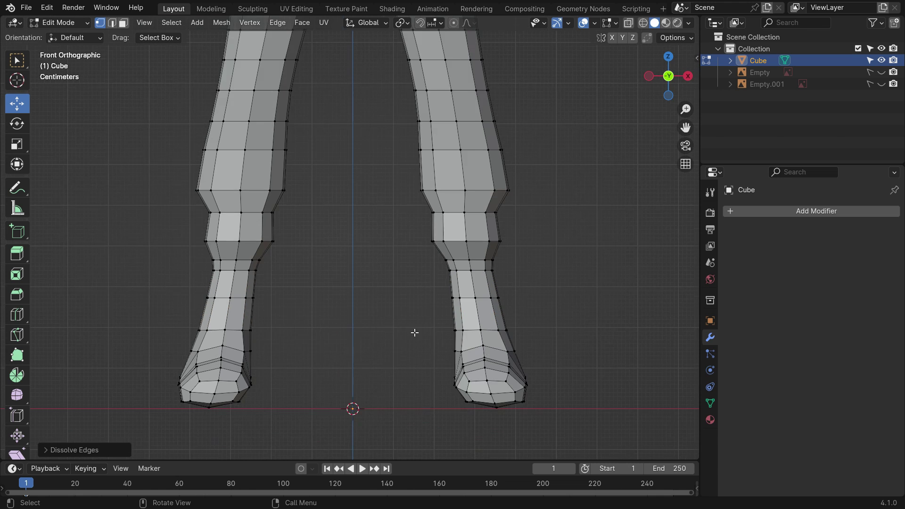
# Step: With X-ray on in side view, circle-select the head's hair area from the forehead hairline over the crown and sides to the nape
pyautogui.moveTo(414, 333); pyautogui.dragTo(409, 326, button='middle')
pyautogui.scroll(-6, 409, 323)
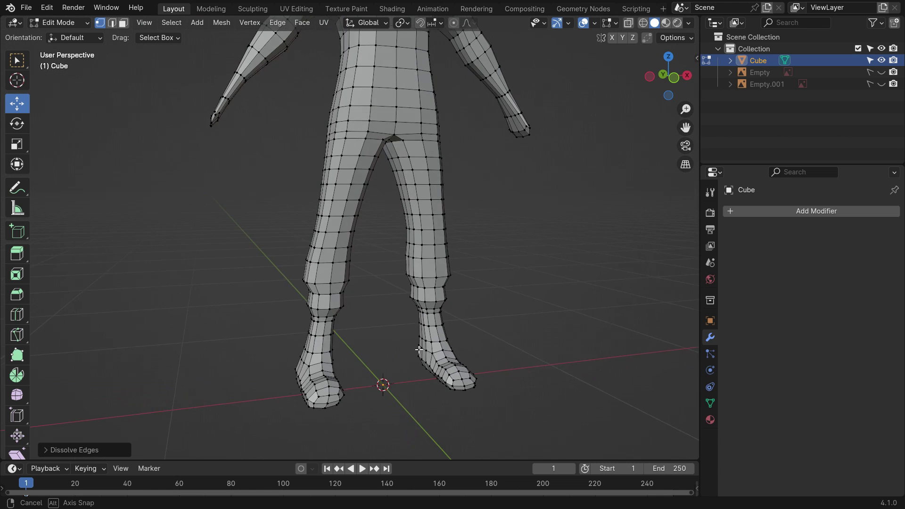
pyautogui.press('KP_3')
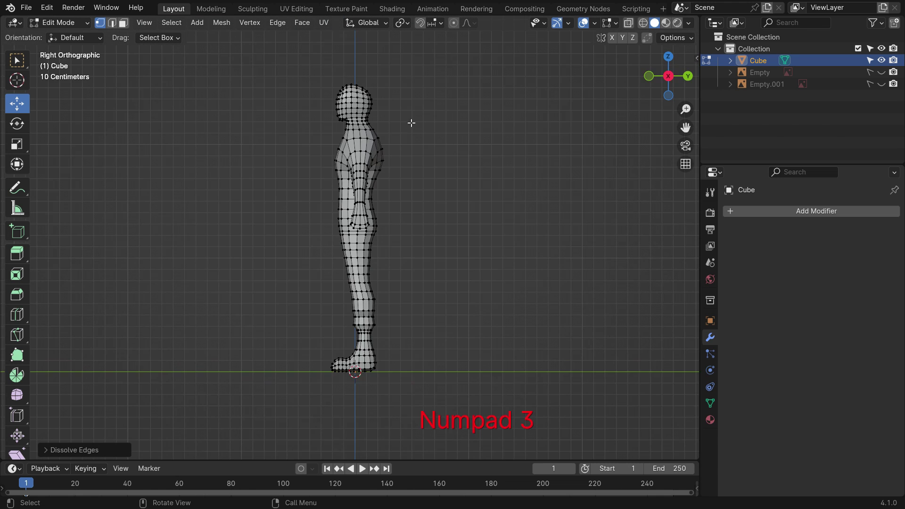
pyautogui.scroll(9, 354, 82)
pyautogui.hotkey('alt', 'z')
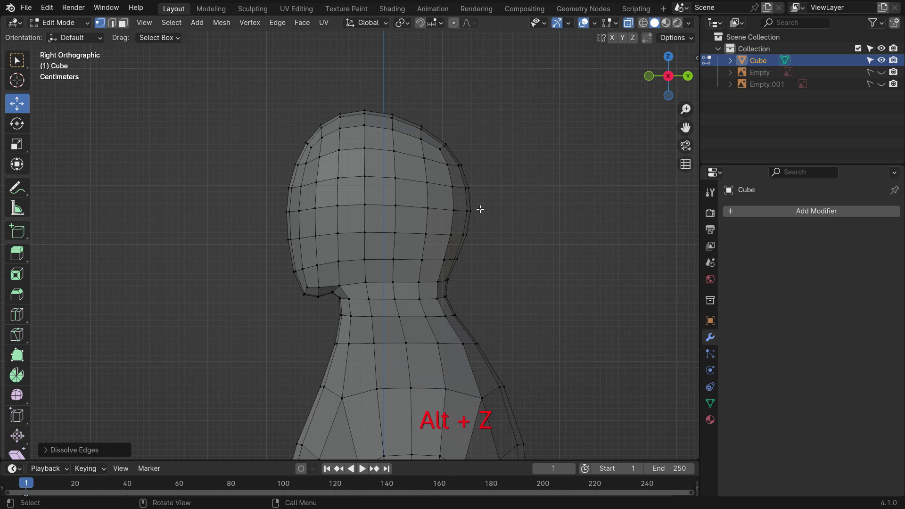
pyautogui.press('c')
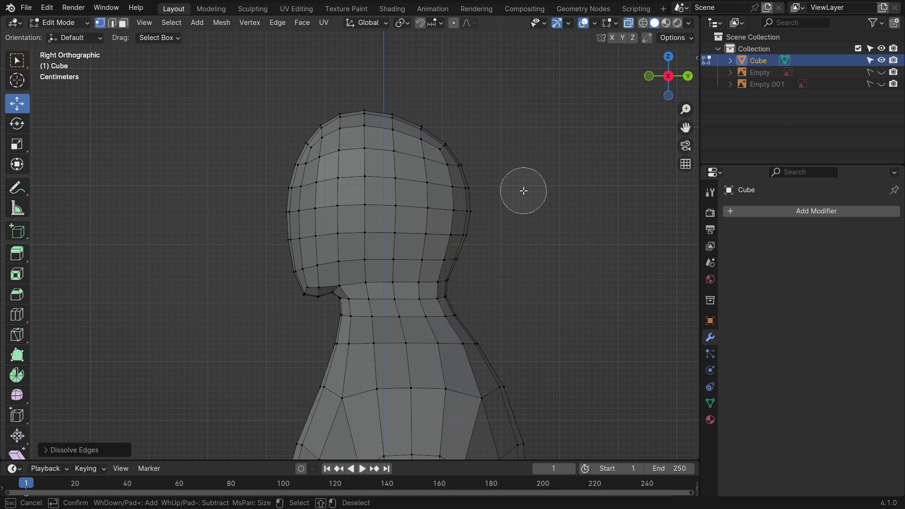
pyautogui.moveTo(296, 161)
pyautogui.mouseDown()
pyautogui.moveTo(323, 137)
pyautogui.moveTo(392, 118)
pyautogui.moveTo(448, 145)
pyautogui.moveTo(445, 285)
pyautogui.mouseUp()
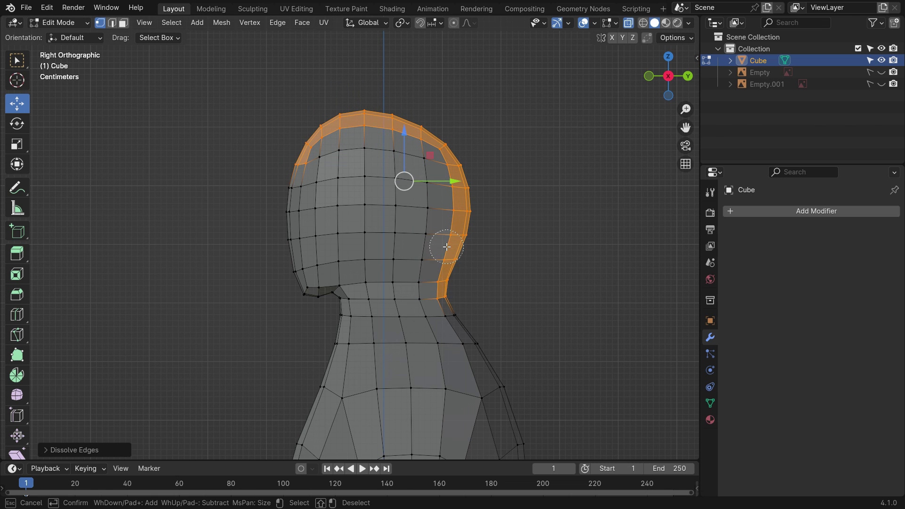
pyautogui.moveTo(451, 229)
pyautogui.mouseDown()
pyautogui.moveTo(401, 186)
pyautogui.moveTo(400, 146)
pyautogui.moveTo(344, 140)
pyautogui.moveTo(361, 187)
pyautogui.moveTo(416, 222)
pyautogui.mouseUp()
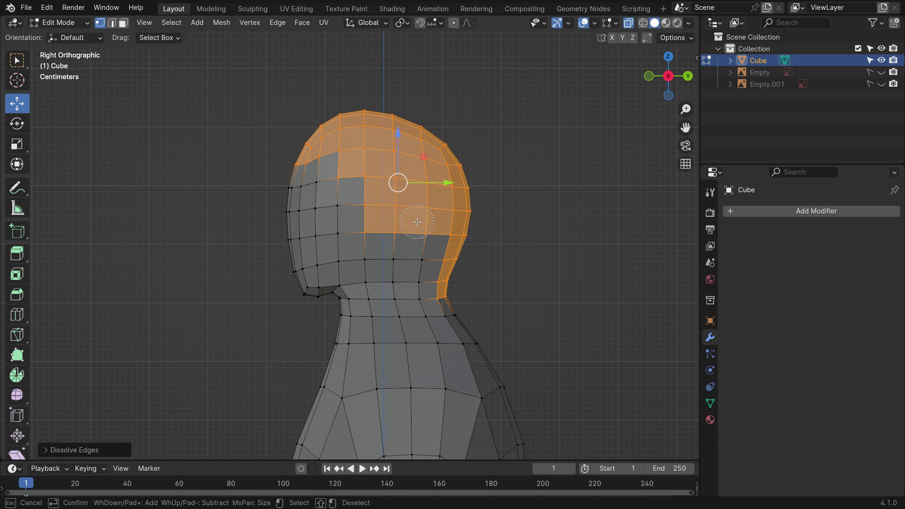
pyautogui.moveTo(357, 198); pyautogui.dragTo(580, 184)
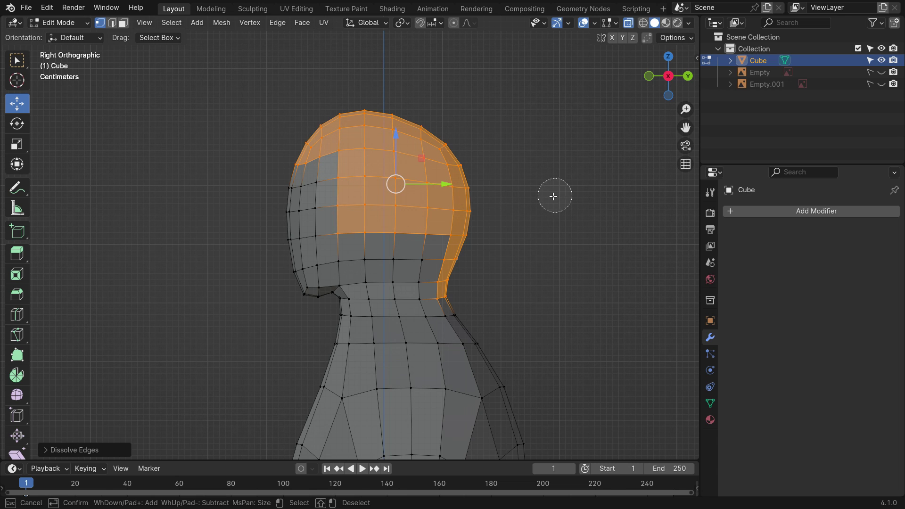
pyautogui.press('Escape')
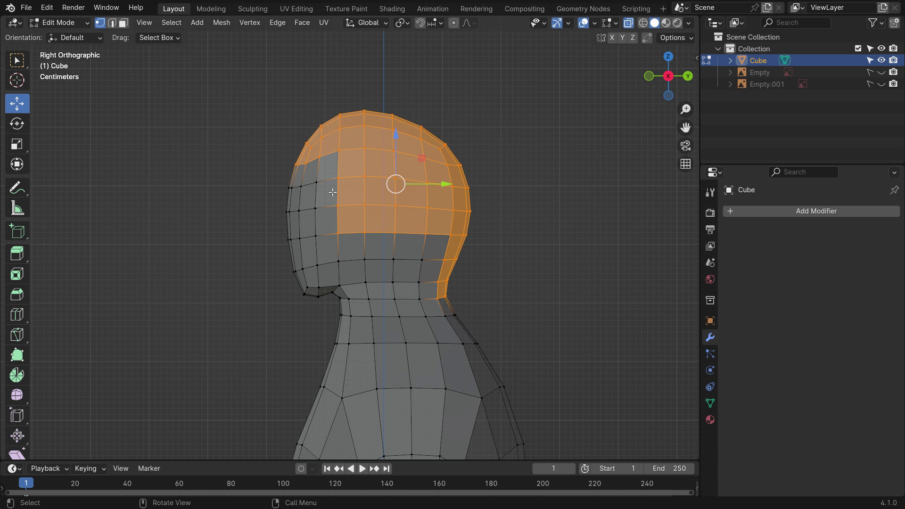
# Step: Turn off X-ray and, in face selection mode, deselect the faces at the upper temples on both sides of the head
pyautogui.hotkey('alt', 'z')
pyautogui.moveTo(333, 191); pyautogui.dragTo(372, 143, button='middle')
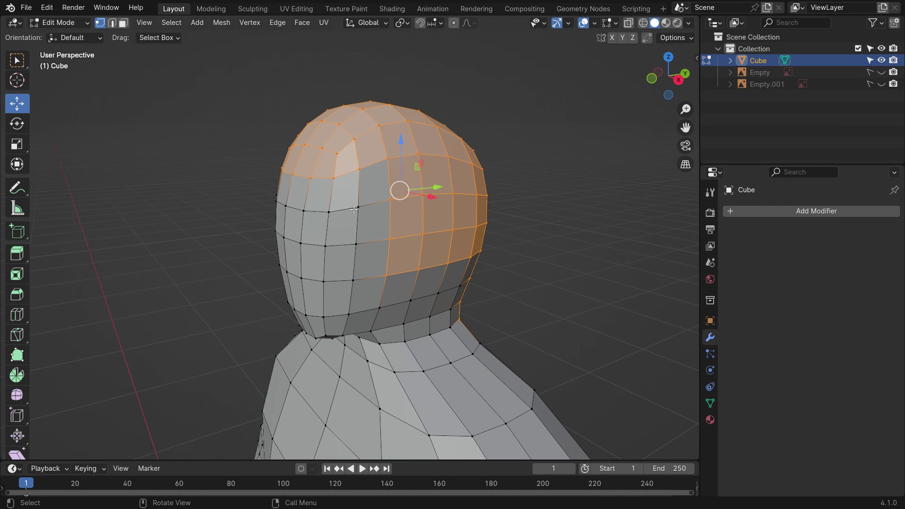
pyautogui.click(123, 23)
pyautogui.press('c')
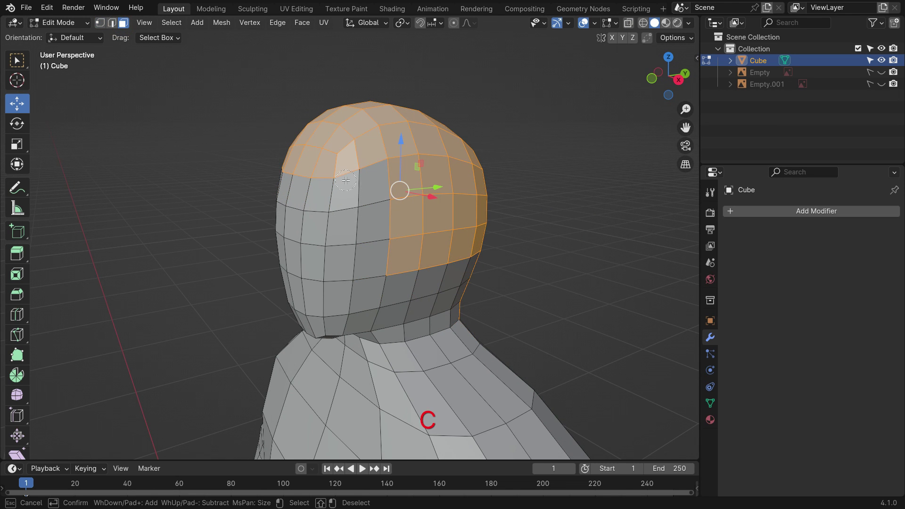
pyautogui.keyDown('shift'); pyautogui.click(345, 204); pyautogui.keyUp('shift')
pyautogui.moveTo(345, 209); pyautogui.dragTo(467, 225, button='middle')
pyautogui.press('c')
pyautogui.keyDown('shift'); pyautogui.click(434, 175); pyautogui.keyUp('shift')
pyautogui.rightClick(458, 217)
# Step: Separate the selected hair faces into their own object and name it Hair
pyautogui.moveTo(539, 232)
pyautogui.mouseDown(button='middle')
pyautogui.moveTo(345, 231)
pyautogui.moveTo(385, 232)
pyautogui.moveTo(377, 233)
pyautogui.mouseUp(button='middle')
pyautogui.press('p')
pyautogui.click(520, 169)
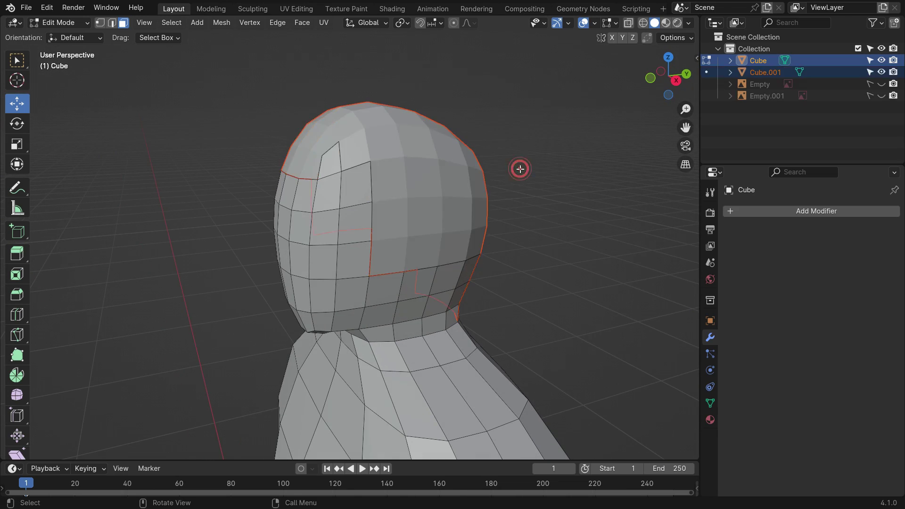
pyautogui.doubleClick(777, 74)
pyautogui.write('hAIR')
pyautogui.press('Return')
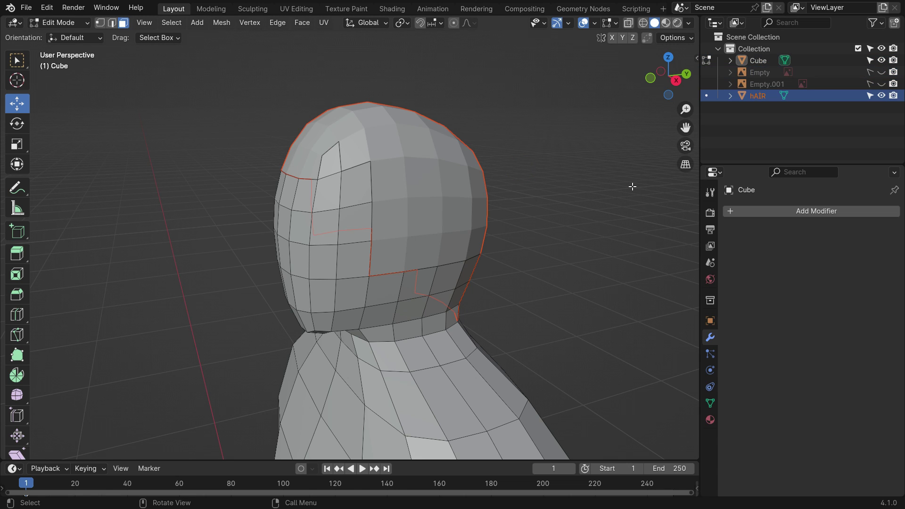
pyautogui.write('Ha')
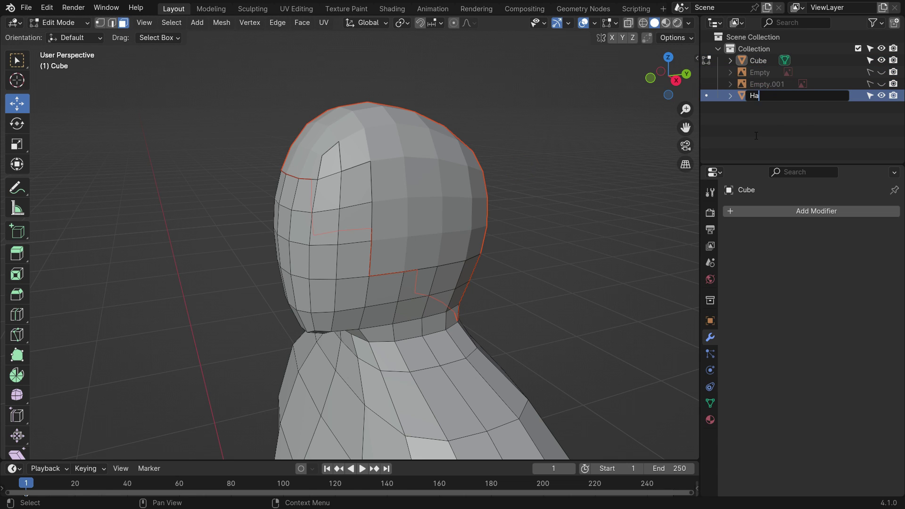
pyautogui.write('ir')
pyautogui.press('Return')
# Step: Extrude all faces of the Hair object outward along their normals to give the hair thickness
pyautogui.press('Tab')
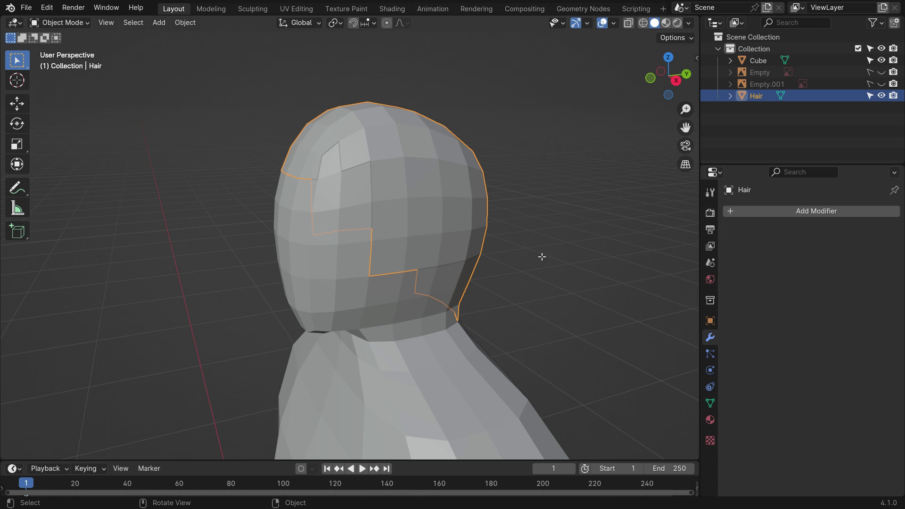
pyautogui.press('Tab')
pyautogui.press('a')
pyautogui.moveTo(511, 265); pyautogui.dragTo(488, 246, button='middle')
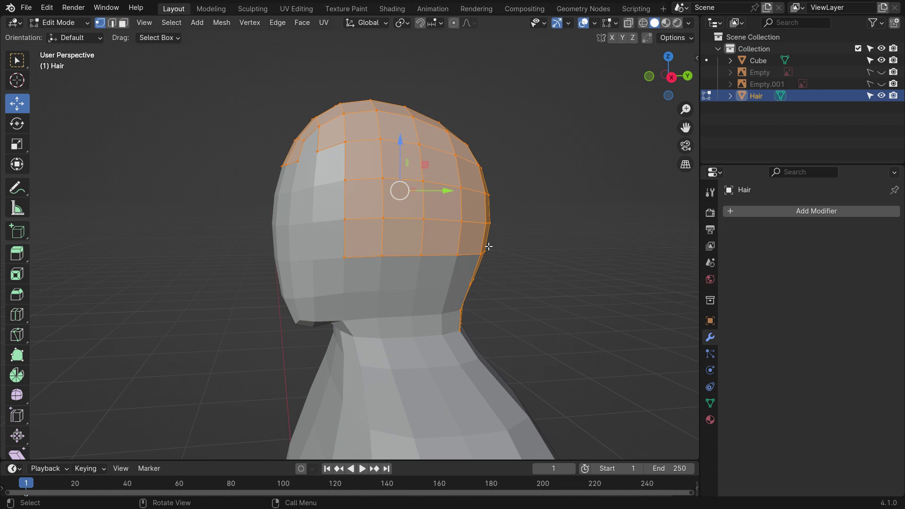
pyautogui.click(221, 22)
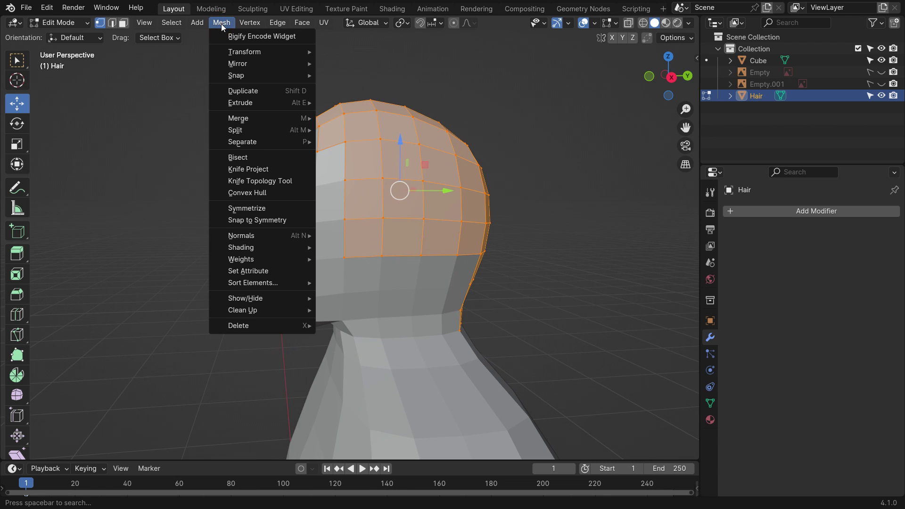
pyautogui.moveTo(261, 102)
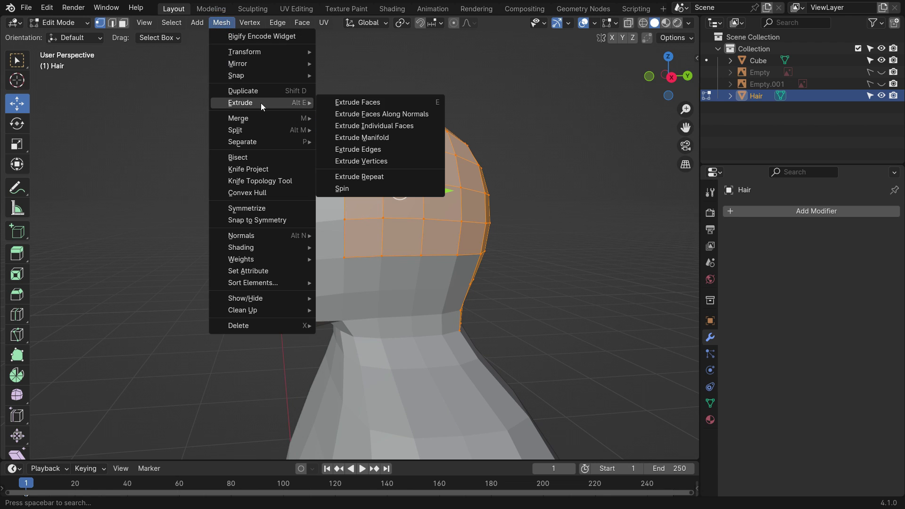
pyautogui.click(389, 115)
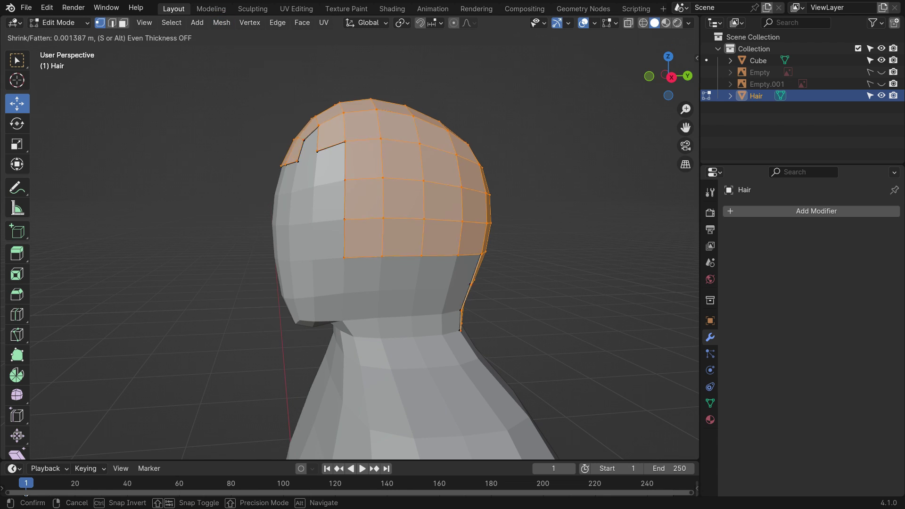
pyautogui.click(393, 213)
pyautogui.moveTo(393, 213); pyautogui.dragTo(516, 249, button='middle')
pyautogui.press('Tab')
# Step: On the body mesh, circle-select the shoulders, upper arms and chest through the mesh in front view with X-ray on
pyautogui.scroll(-3, 471, 283)
pyautogui.keyDown('shift'); pyautogui.moveTo(456, 367); pyautogui.dragTo(435, 250, button='middle'); pyautogui.keyUp('shift')
pyautogui.scroll(2, 435, 250)
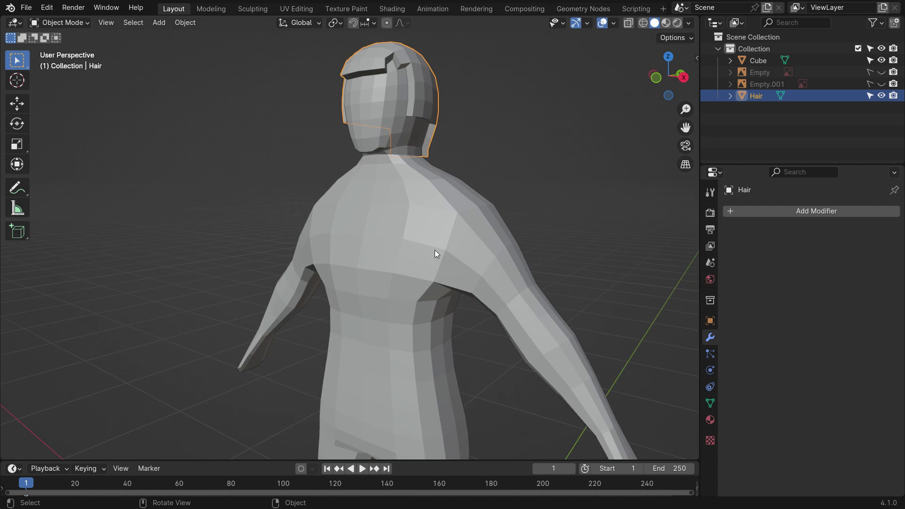
pyautogui.click(434, 253)
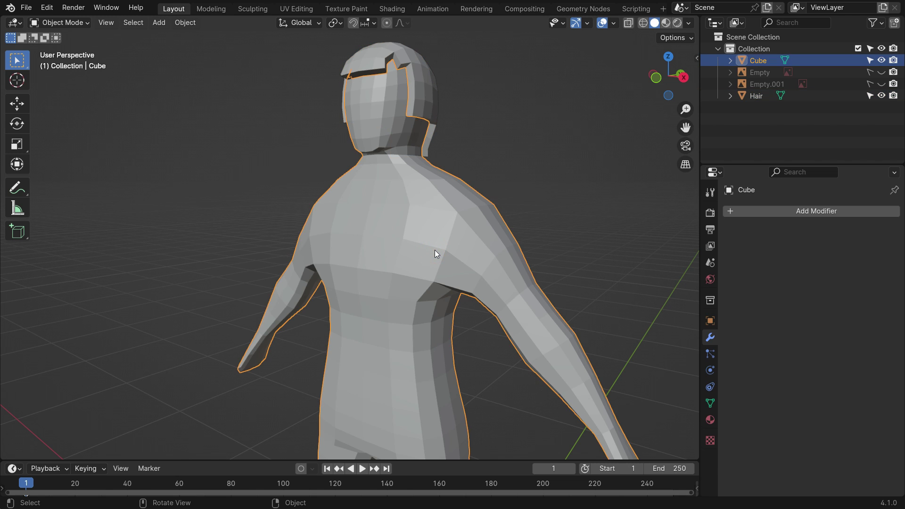
pyautogui.press('Tab')
pyautogui.scroll(-2, 401, 264)
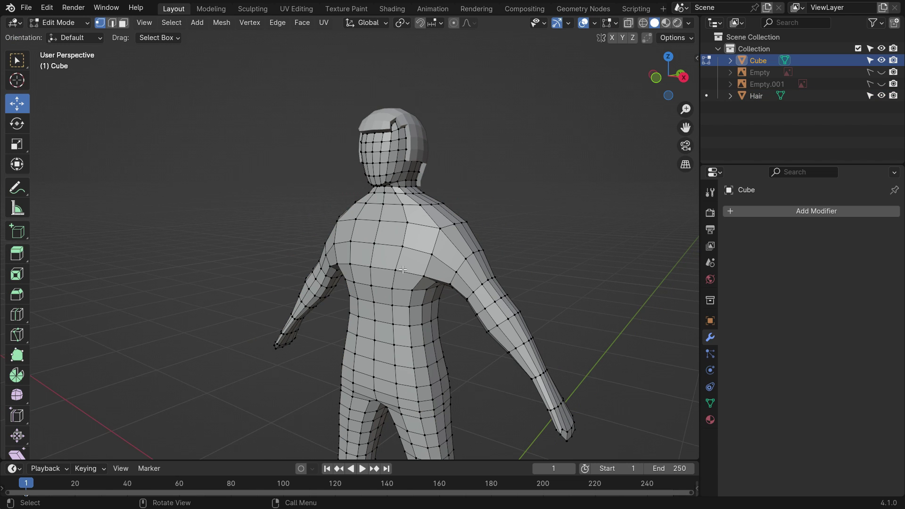
pyautogui.press('KP_1')
pyautogui.hotkey('alt', 'z')
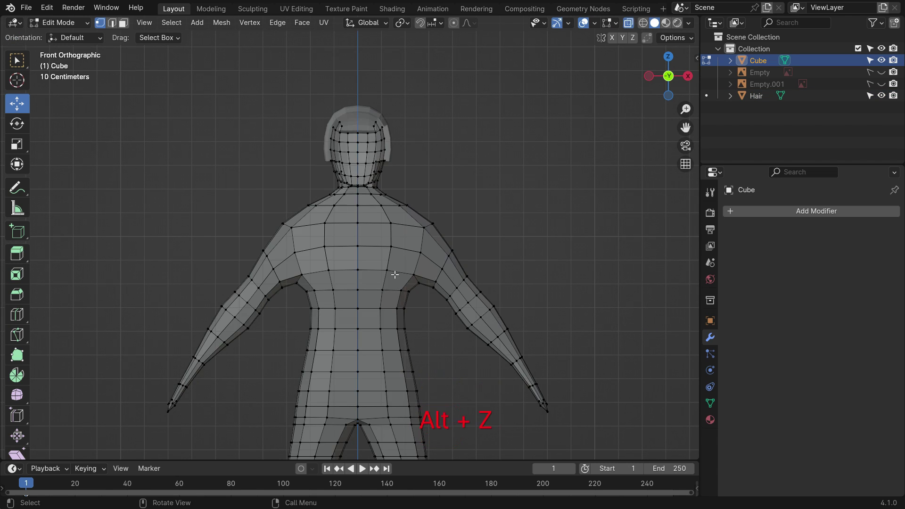
pyautogui.scroll(2, 364, 281)
pyautogui.press('c')
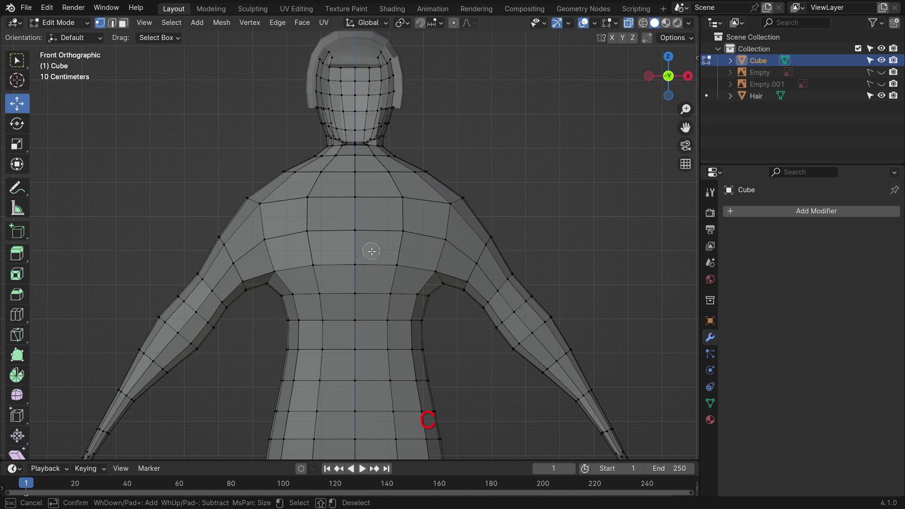
pyautogui.moveTo(286, 170)
pyautogui.mouseDown()
pyautogui.moveTo(354, 165)
pyautogui.moveTo(500, 263)
pyautogui.moveTo(287, 226)
pyautogui.moveTo(245, 255)
pyautogui.moveTo(408, 366)
pyautogui.moveTo(252, 399)
pyautogui.moveTo(455, 307)
pyautogui.mouseUp()
pyautogui.rightClick(455, 307)
# Step: Extend the selection down the lower torso to just above the crotch
pyautogui.scroll(-2, 455, 307)
pyautogui.keyDown('shift'); pyautogui.moveTo(386, 412); pyautogui.dragTo(391, 336, button='middle'); pyautogui.keyUp('shift')
pyautogui.scroll(2, 391, 336)
pyautogui.press('c')
pyautogui.moveTo(300, 320); pyautogui.dragTo(497, 317)
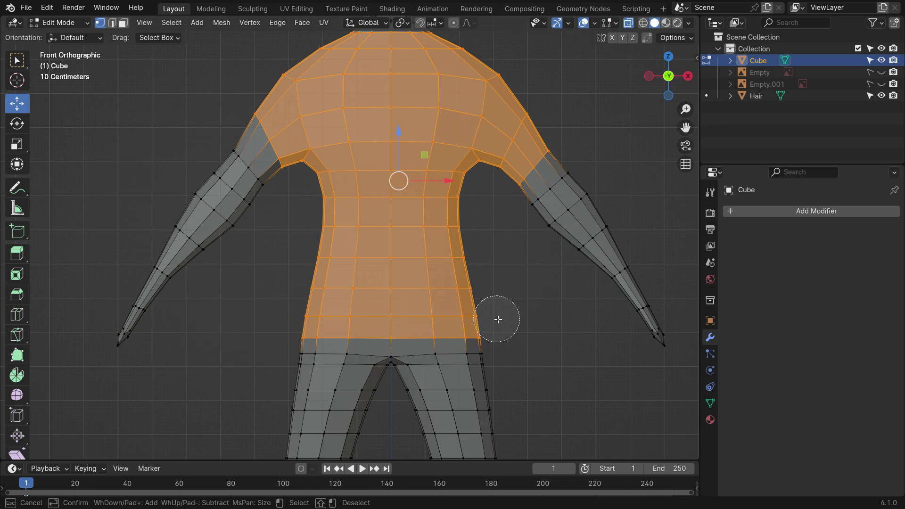
pyautogui.press('Escape')
# Step: Separate the selected torso and sleeve area into its own object and name it T-shirt
pyautogui.moveTo(287, 317)
pyautogui.mouseDown(button='middle')
pyautogui.moveTo(572, 341)
pyautogui.moveTo(301, 340)
pyautogui.moveTo(485, 196)
pyautogui.mouseUp(button='middle')
pyautogui.scroll(2, 485, 197)
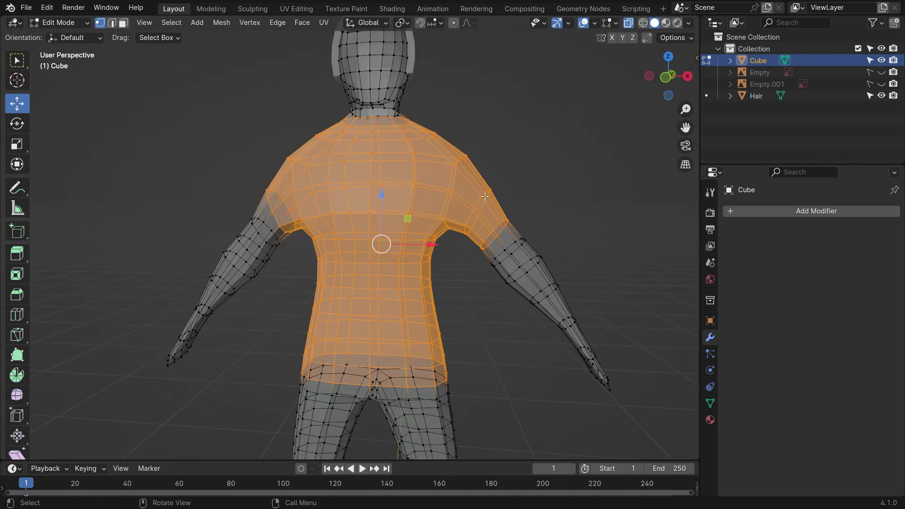
pyautogui.press('p')
pyautogui.click(496, 177)
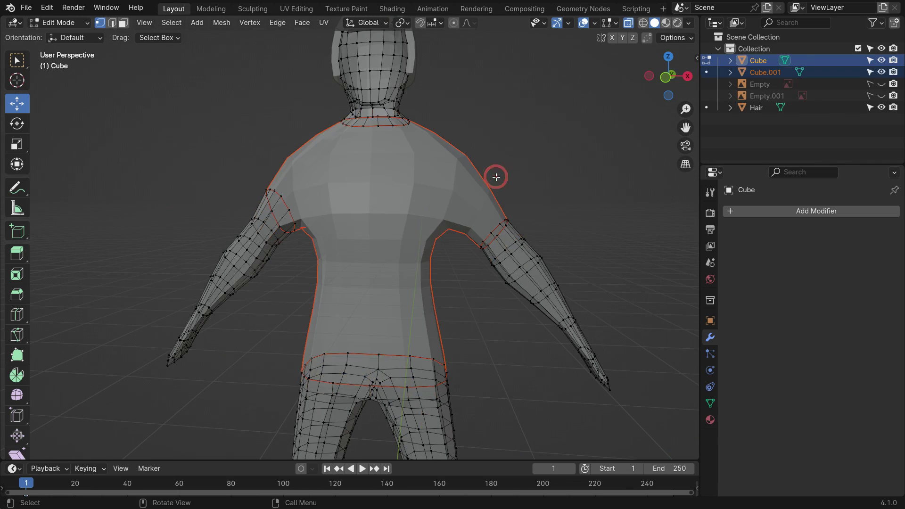
pyautogui.press('Tab')
pyautogui.click(414, 178)
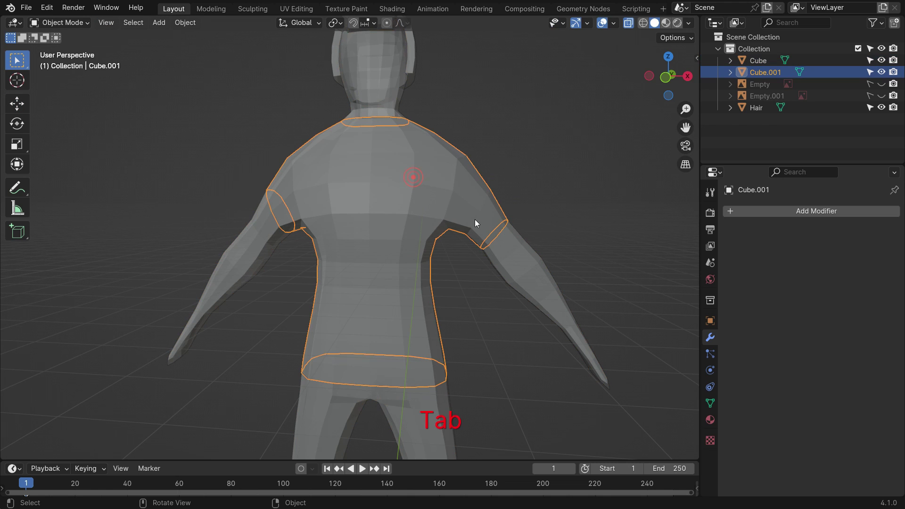
pyautogui.doubleClick(773, 73)
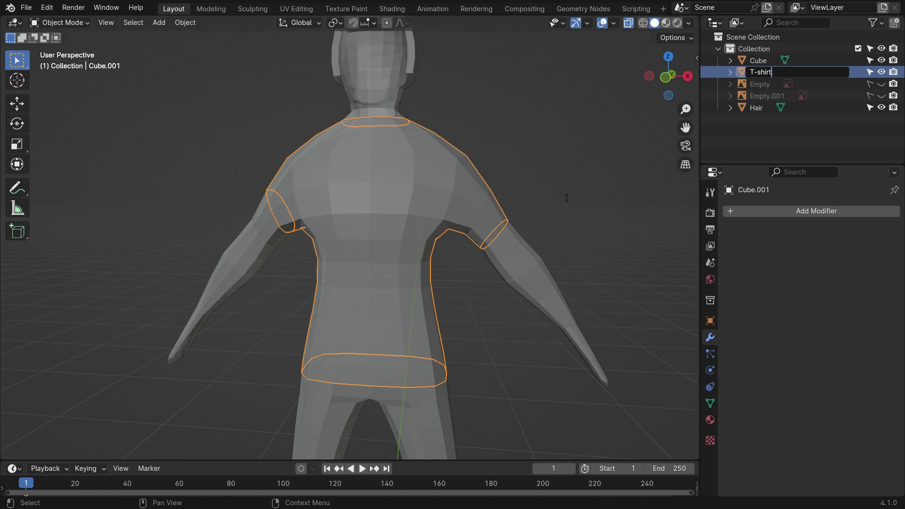
pyautogui.press('Return')
# Step: Fatten the entire T-shirt mesh outward by about 0.004 m and turn off X-ray
pyautogui.moveTo(515, 230); pyautogui.dragTo(479, 315, button='middle')
pyautogui.press('Tab')
pyautogui.press('a')
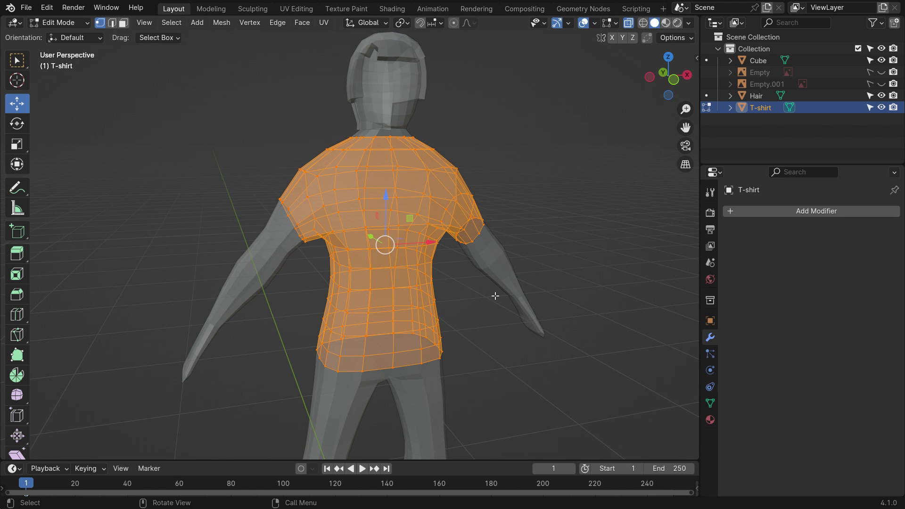
pyautogui.hotkey('alt', 's')
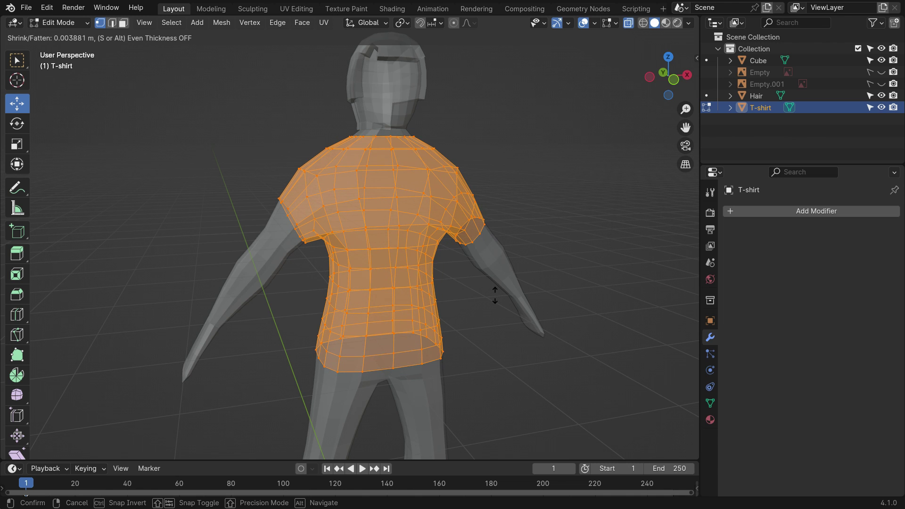
pyautogui.click(495, 294)
pyautogui.hotkey('alt', 'z')
pyautogui.moveTo(463, 289); pyautogui.dragTo(422, 323, button='middle')
pyautogui.scroll(6, 370, 197)
pyautogui.scroll(-7, 335, 209)
# Step: On the body mesh, select both trouser legs through the mesh from the waist down to the bottom of the cuffs, with X-ray on
pyautogui.press('Tab')
pyautogui.press('KP_1')
pyautogui.click(425, 325)
pyautogui.scroll(1, 425, 325)
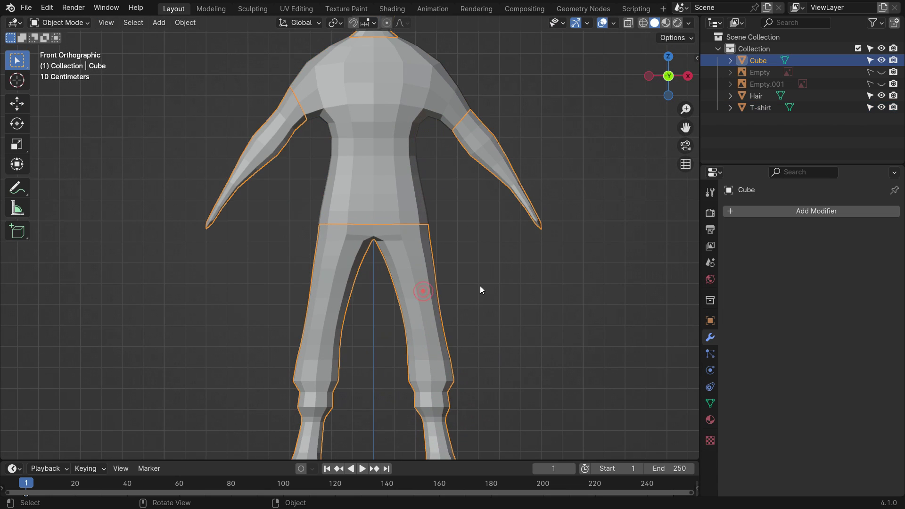
pyautogui.press('Tab')
pyautogui.hotkey('alt', 'z')
pyautogui.press('c')
pyautogui.moveTo(330, 233)
pyautogui.mouseDown()
pyautogui.moveTo(434, 304)
pyautogui.moveTo(460, 369)
pyautogui.moveTo(426, 399)
pyautogui.moveTo(332, 387)
pyautogui.moveTo(334, 395)
pyautogui.moveTo(299, 283)
pyautogui.moveTo(440, 289)
pyautogui.mouseUp()
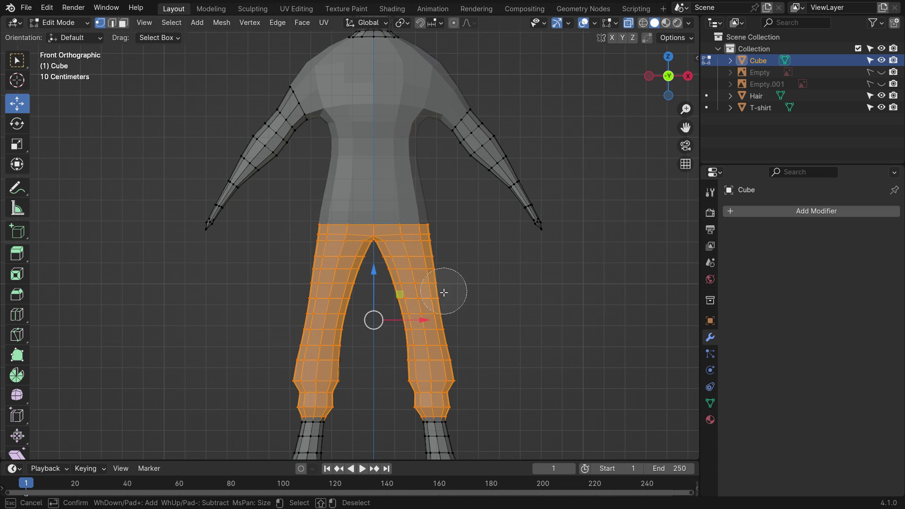
pyautogui.press('Escape')
pyautogui.moveTo(456, 273)
pyautogui.mouseDown(button='middle')
pyautogui.moveTo(471, 364)
pyautogui.moveTo(493, 325)
pyautogui.mouseUp(button='middle')
pyautogui.scroll(5, 493, 325)
pyautogui.press('c')
pyautogui.click(432, 285)
pyautogui.press('Escape')
# Step: Separate the selected trouser area into its own object and name it Pants
pyautogui.moveTo(400, 294); pyautogui.dragTo(255, 302, button='middle')
pyautogui.scroll(-2, 452, 266)
pyautogui.press('p')
pyautogui.click(493, 249)
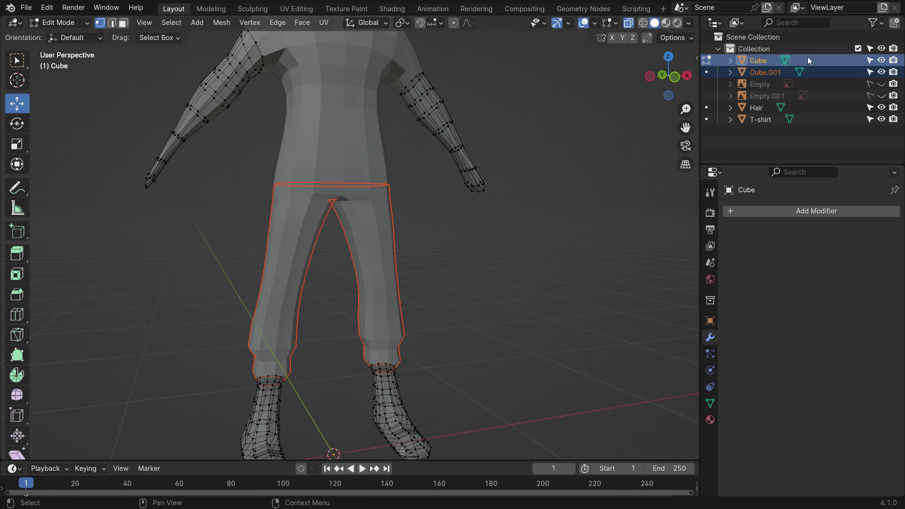
pyautogui.doubleClick(807, 72)
pyautogui.write('Pants')
pyautogui.press('Return')
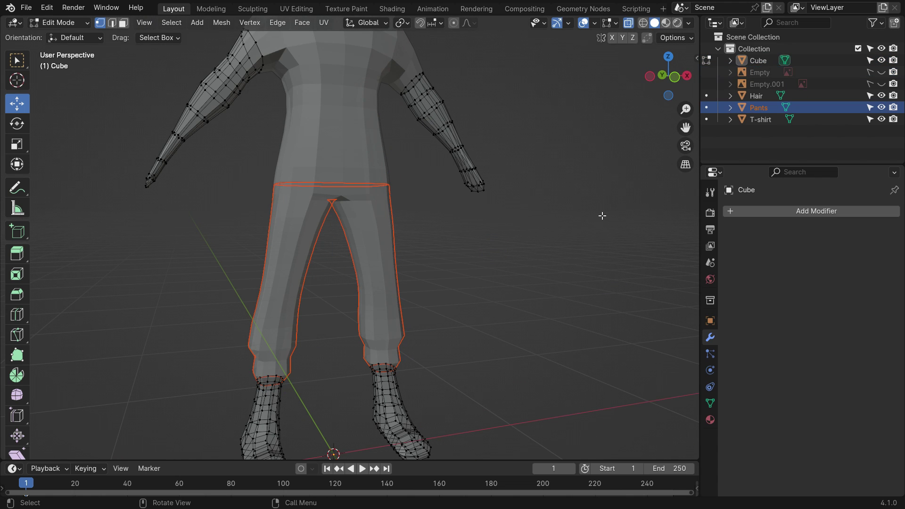
# Step: Examine the separated Pants mesh in Edit Mode with X-ray off, and return to Object Mode
pyautogui.press('Tab')
pyautogui.press('Tab')
pyautogui.hotkey('alt', 'z')
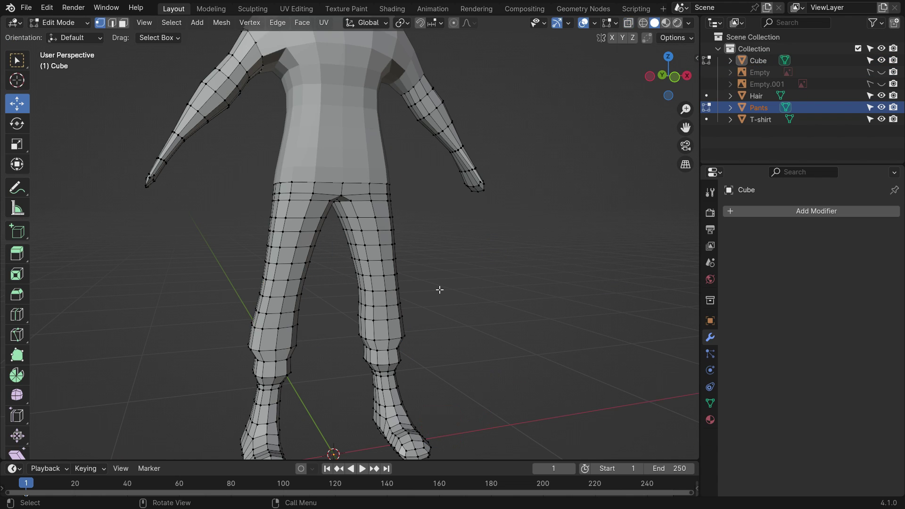
pyautogui.scroll(-2, 329, 250)
pyautogui.press('Tab')
pyautogui.press('Tab')
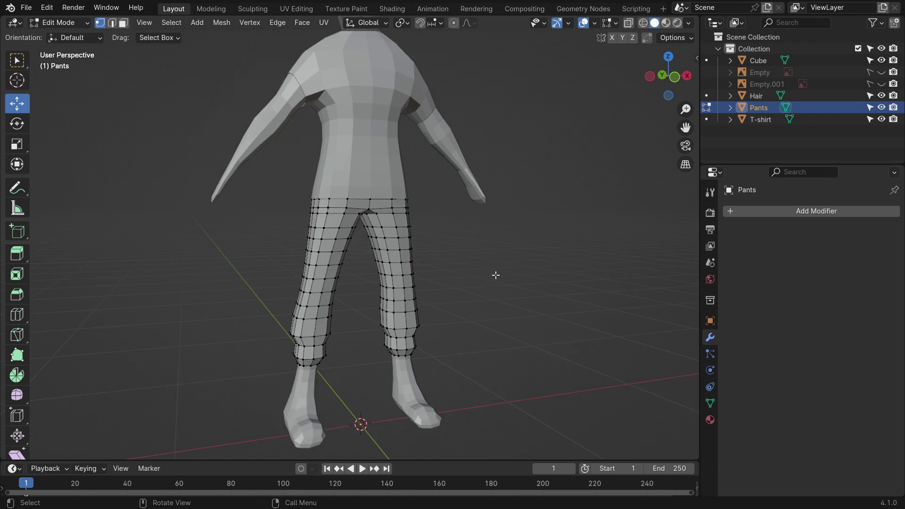
pyautogui.scroll(-2, 495, 275)
pyautogui.moveTo(495, 276); pyautogui.dragTo(438, 310, button='middle')
pyautogui.press('Tab')
pyautogui.scroll(1, 439, 337)
# Step: On the body mesh, circle-select both feet through the mesh up to the trouser cuffs, with X-ray on
pyautogui.click(435, 342)
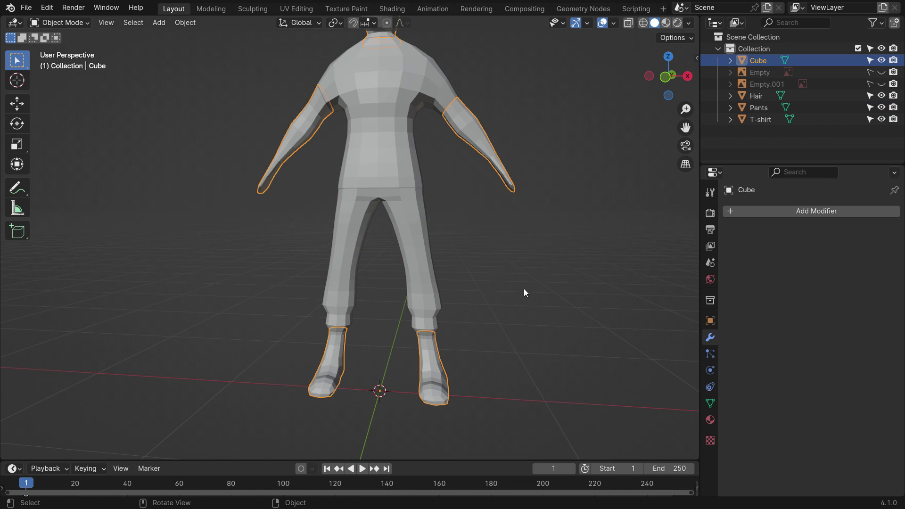
pyautogui.press('Tab')
pyautogui.hotkey('alt', 'z')
pyautogui.press('c')
pyautogui.moveTo(452, 327)
pyautogui.mouseDown()
pyautogui.moveTo(356, 377)
pyautogui.moveTo(380, 359)
pyautogui.mouseUp()
pyautogui.press('Escape')
# Step: Separate the selected feet into their own object and name it Shoes
pyautogui.moveTo(380, 359); pyautogui.dragTo(521, 265, button='middle')
pyautogui.press('p')
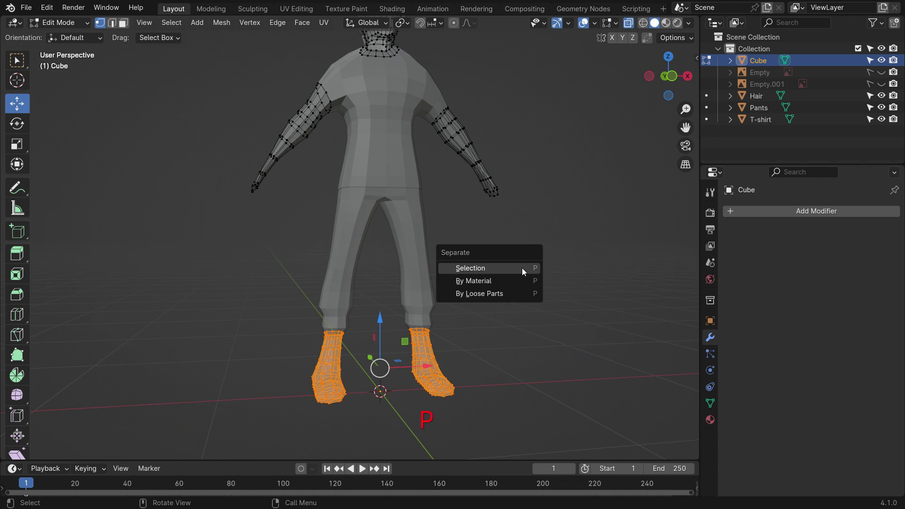
pyautogui.click(522, 268)
pyautogui.doubleClick(758, 72)
pyautogui.write('Shoes')
pyautogui.press('Return')
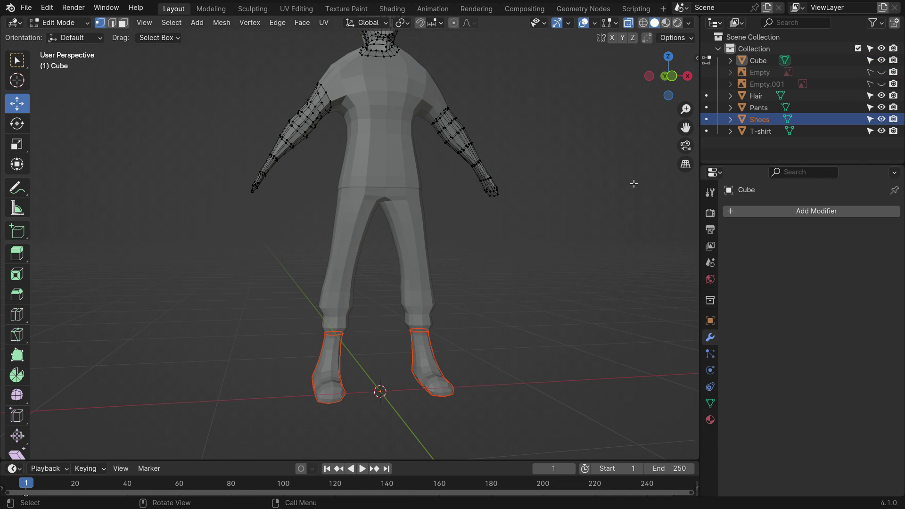
# Step: In Object Mode, test-move the shoes, pants and T-shirt one at a time, cancelling each move
pyautogui.press('Tab')
pyautogui.scroll(-1, 498, 324)
pyautogui.click(441, 358)
pyautogui.press('g')
pyautogui.rightClick(434, 339)
pyautogui.click(429, 302)
pyautogui.press('g')
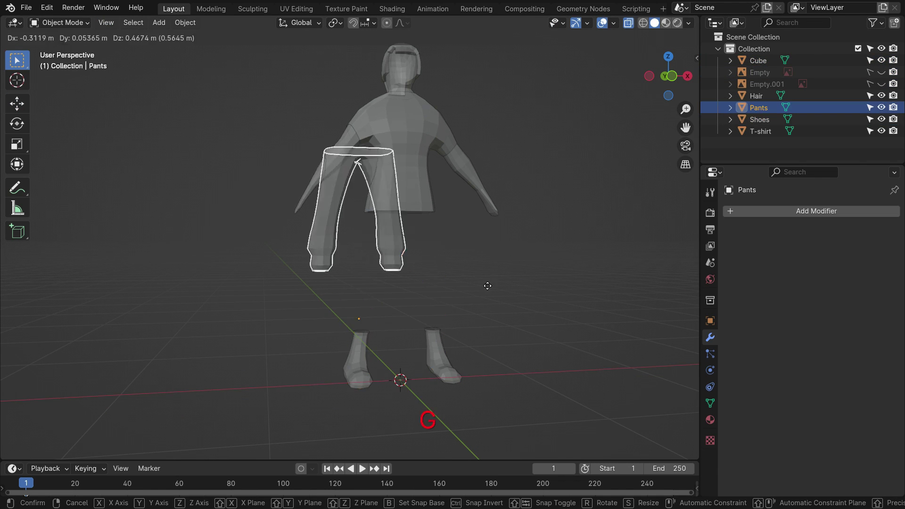
pyautogui.rightClick(485, 285)
pyautogui.click(401, 157)
pyautogui.press('g')
pyautogui.rightClick(466, 317)
# Step: Turn off X-ray and rename the remaining head-and-arms object as Body
pyautogui.hotkey('alt', 'z')
pyautogui.scroll(1, 439, 307)
pyautogui.click(465, 186)
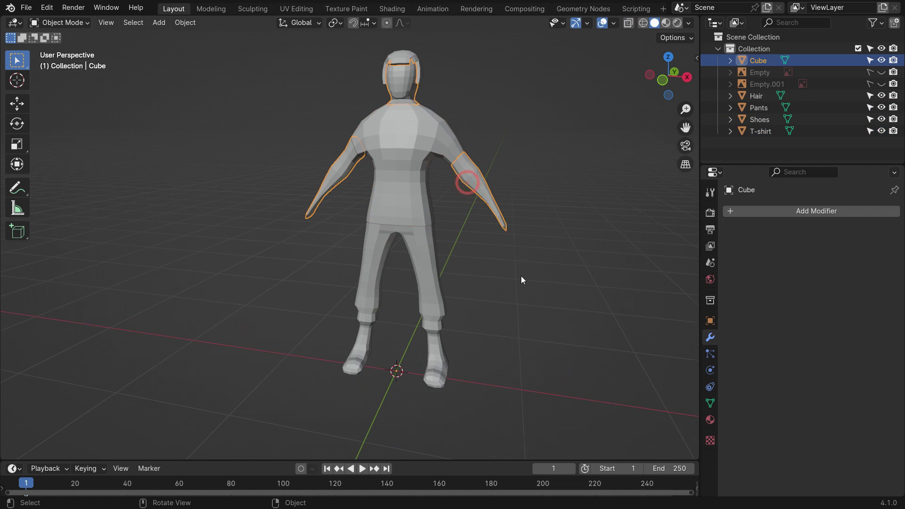
pyautogui.moveTo(521, 276); pyautogui.dragTo(557, 273, button='middle')
pyautogui.doubleClick(768, 64)
pyautogui.write('Body')
pyautogui.press('Return')
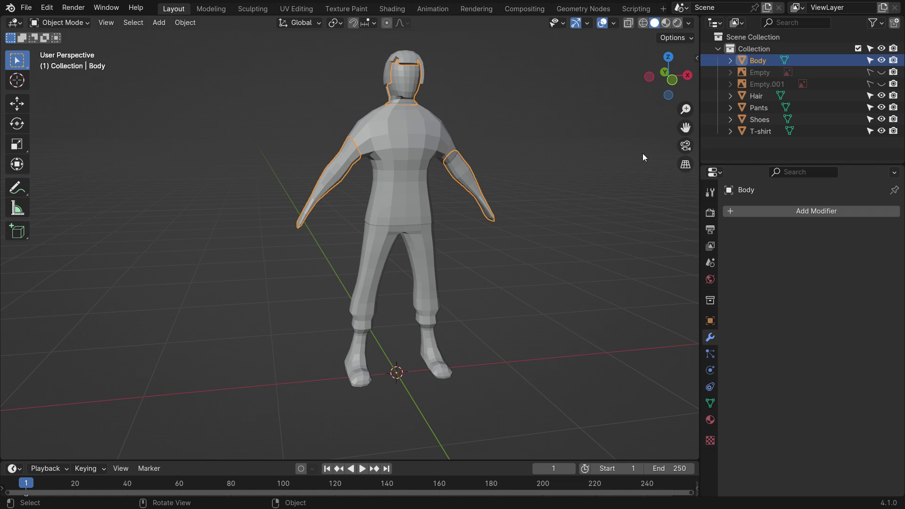
# Step: Check the separate parts by test-moving the body and T-shirt without keeping the moves, selecting the other pieces, and clearing the selection
pyautogui.moveTo(643, 153); pyautogui.dragTo(482, 237, button='middle')
pyautogui.press('g')
pyautogui.rightClick(378, 269)
pyautogui.click(406, 218)
pyautogui.press('g')
pyautogui.rightClick(325, 256)
pyautogui.click(425, 269)
pyautogui.click(408, 124)
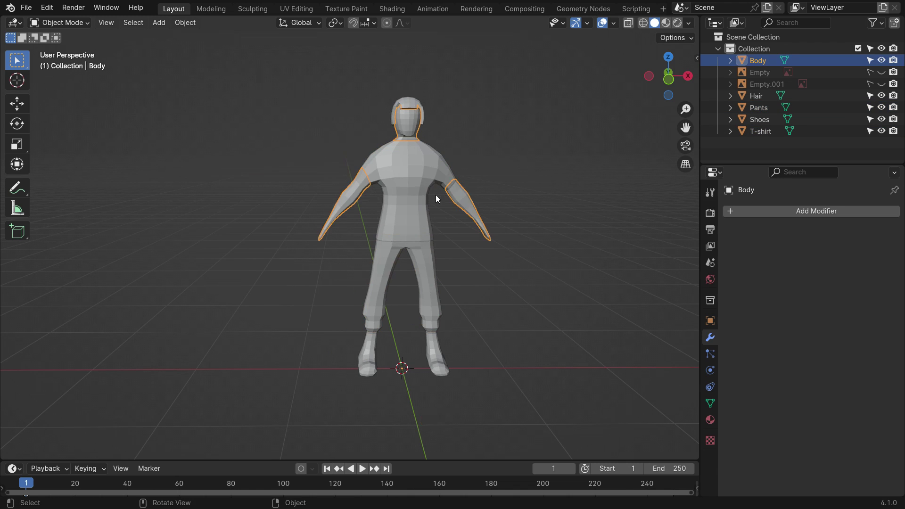
pyautogui.moveTo(436, 194); pyautogui.dragTo(410, 128, button='middle')
pyautogui.click(409, 123)
pyautogui.moveTo(492, 239); pyautogui.dragTo(455, 251, button='middle')
pyautogui.click(519, 240)
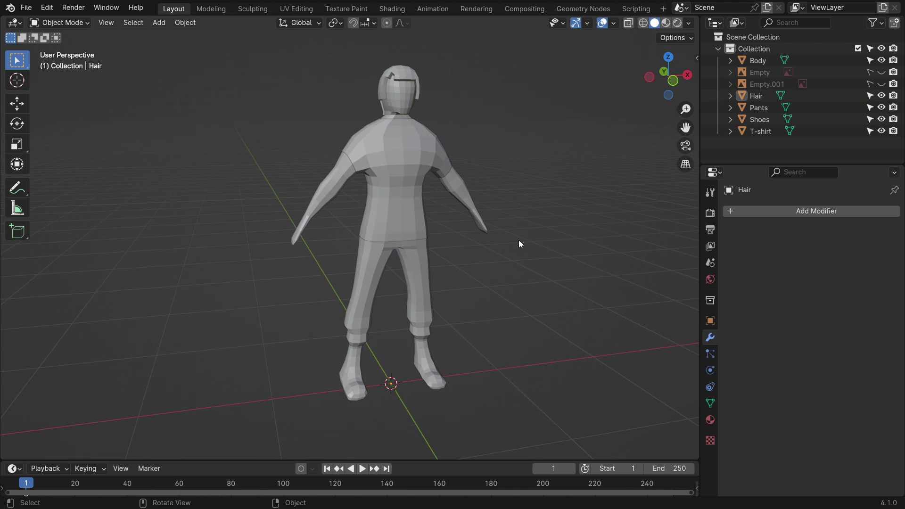
# Step: Apply Shade Smooth to all of the character's objects and deselect them
pyautogui.press('a')
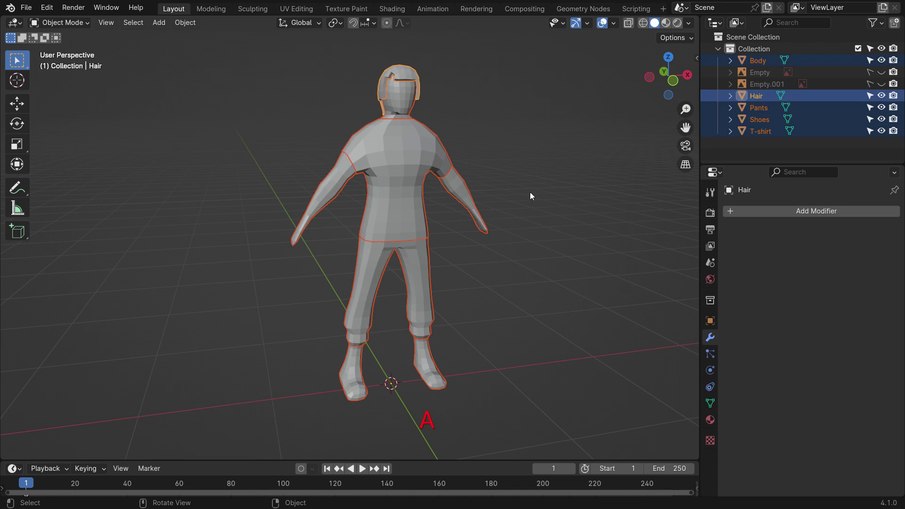
pyautogui.rightClick(538, 174)
pyautogui.click(516, 174)
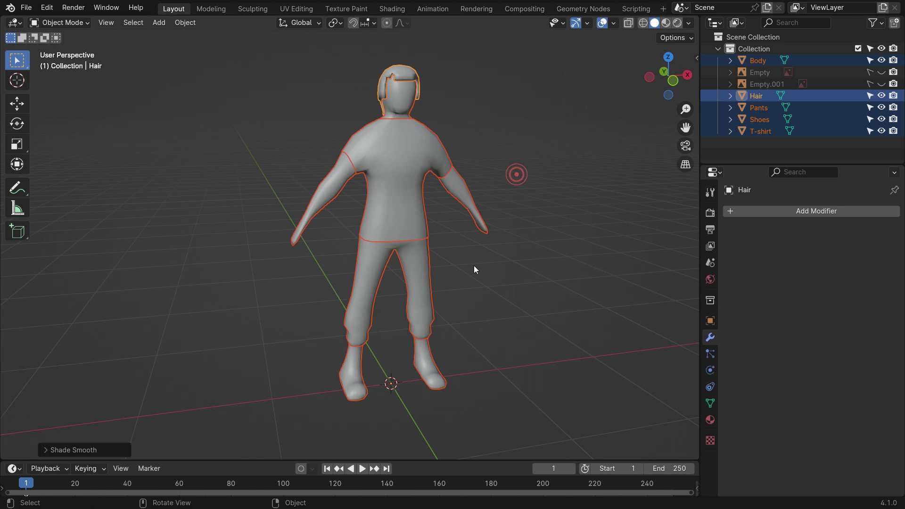
pyautogui.click(473, 265)
pyautogui.moveTo(443, 278)
pyautogui.mouseDown(button='middle')
pyautogui.moveTo(577, 276)
pyautogui.moveTo(313, 268)
pyautogui.moveTo(474, 266)
pyautogui.mouseUp(button='middle')
# Step: Set the solid viewport shading to MatCap lighting with Random object colors
pyautogui.click(689, 23)
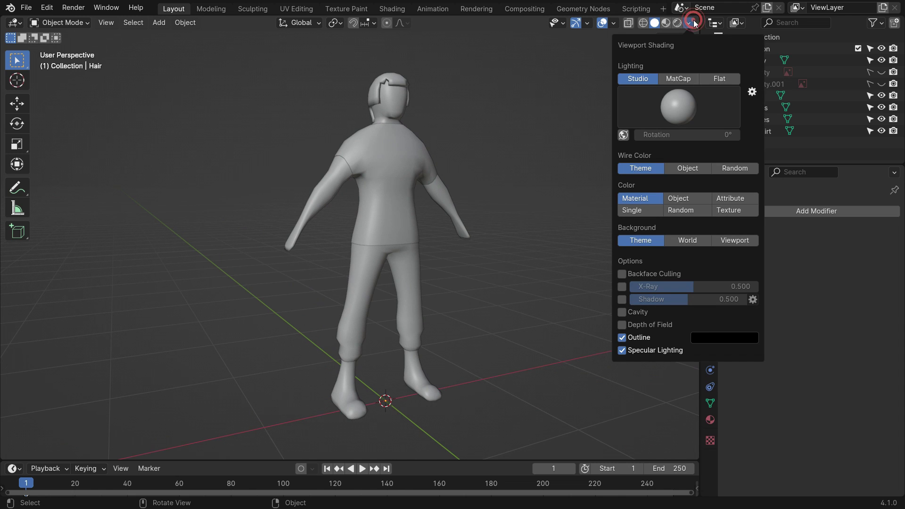
pyautogui.click(678, 79)
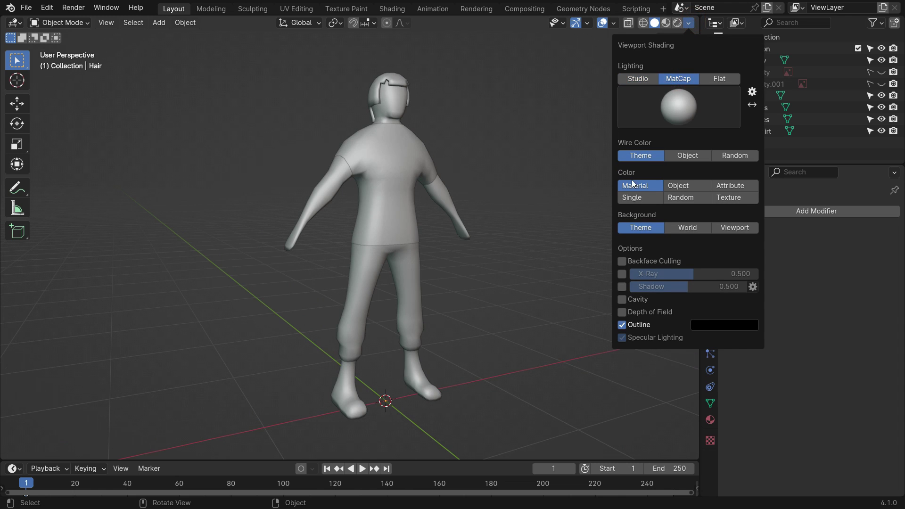
pyautogui.click(680, 197)
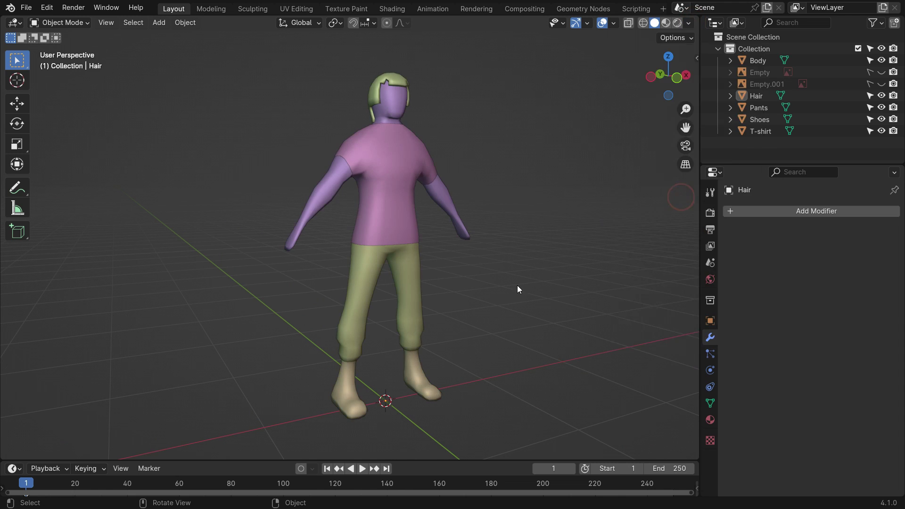